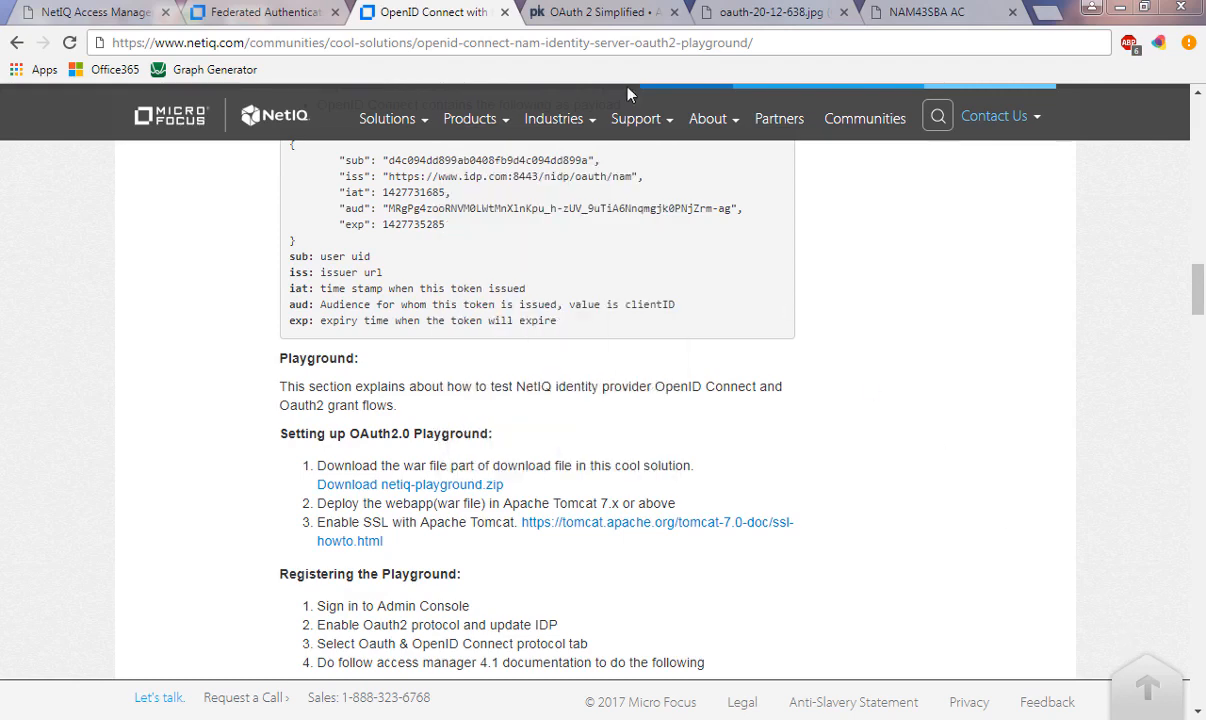
Open the netiq-playground-install.png screenshot showing netiq-playground.war deployed in webapps.
{"action": "left_click", "coordinate": [585, 43]}
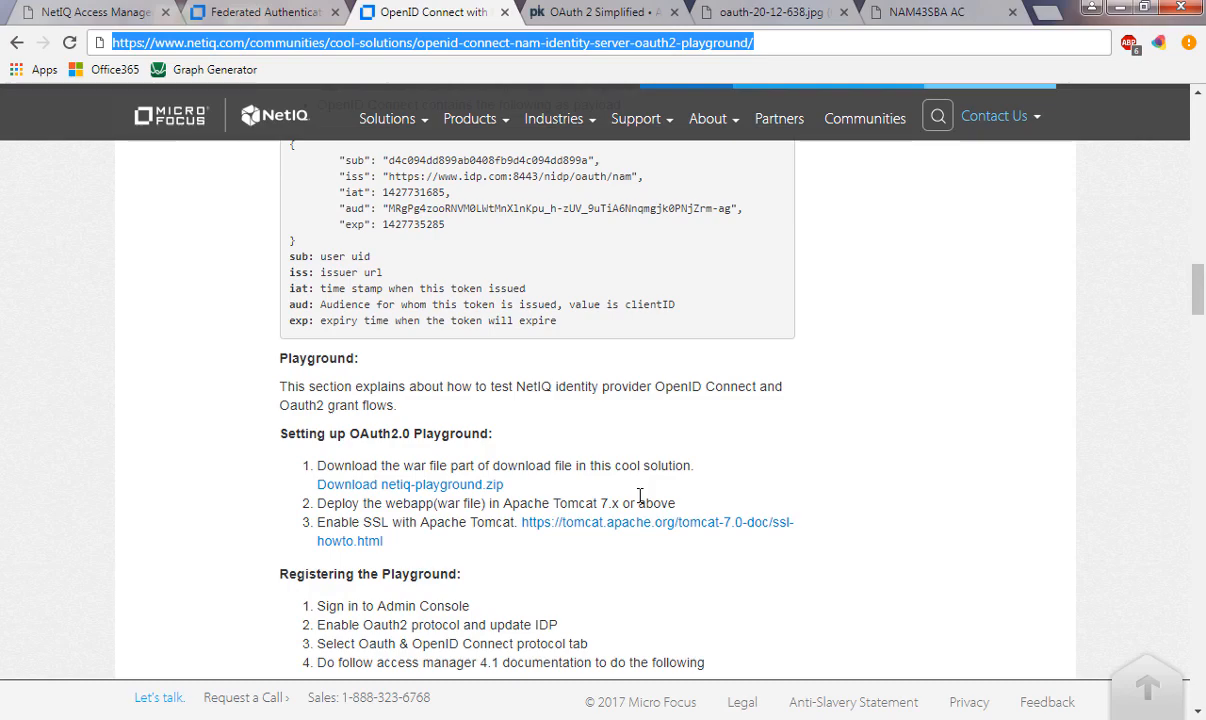
{"action": "left_click", "coordinate": [577, 703]}
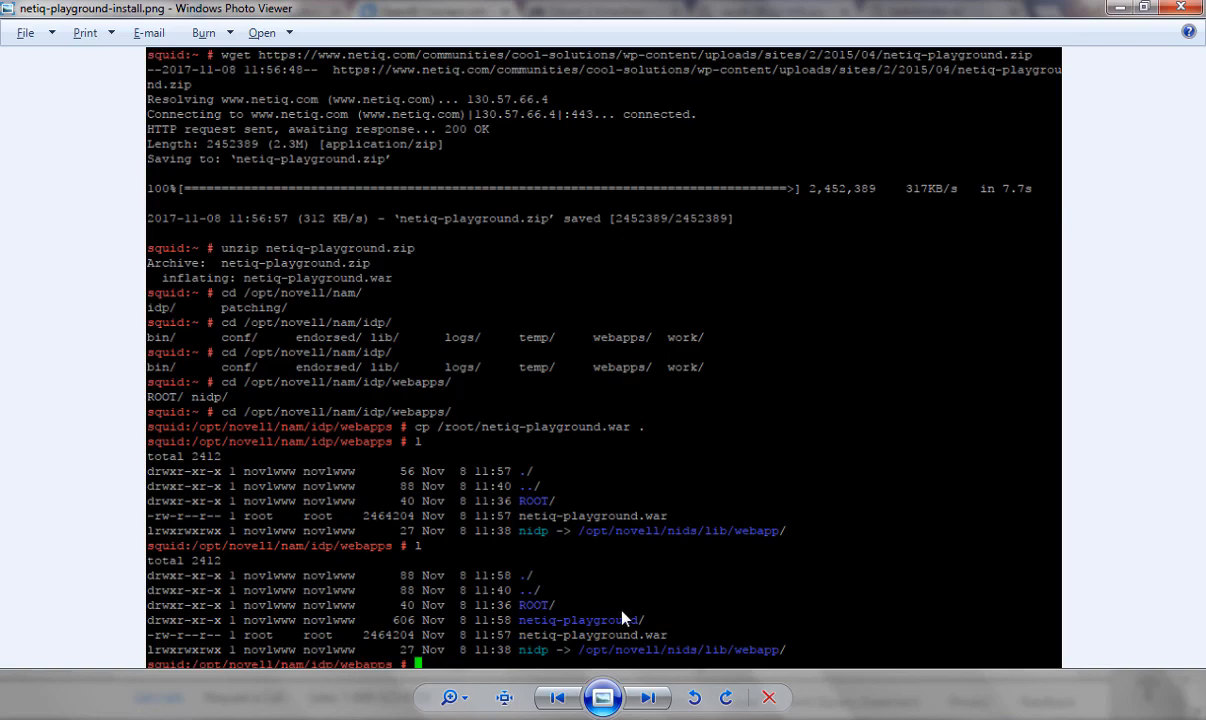
{"action": "key", "text": "alt+Tab"}
{"action": "key", "text": "alt+Tab"}
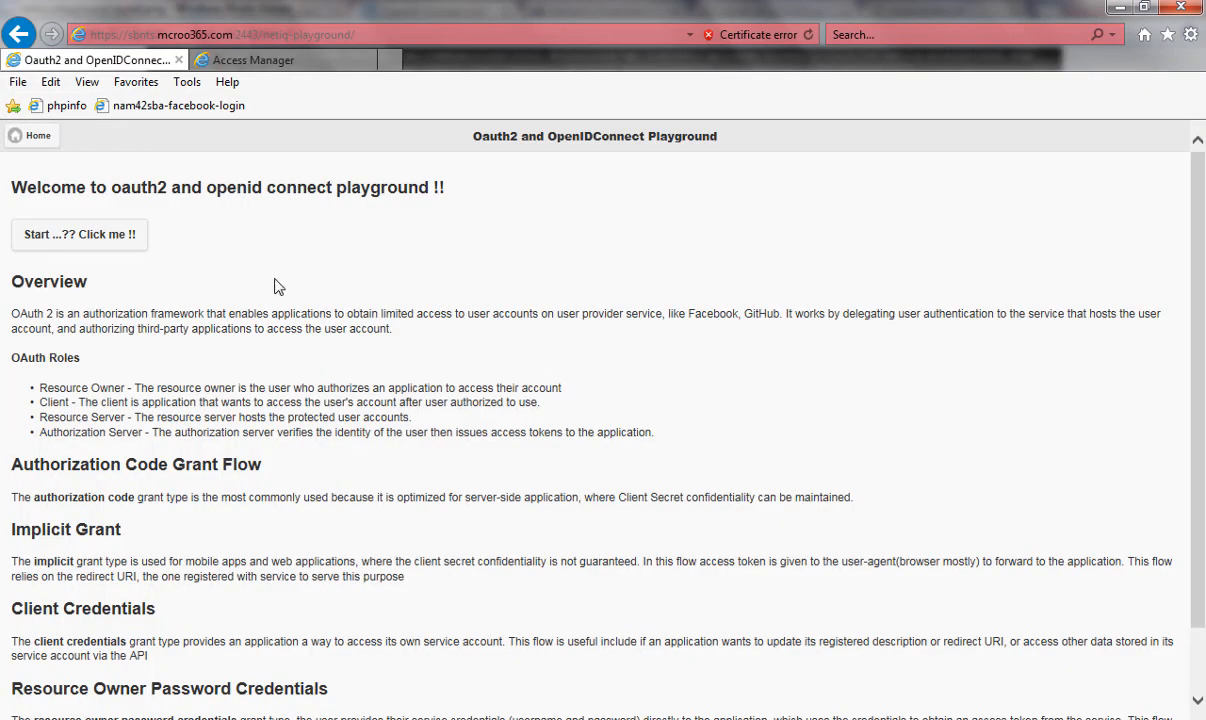
Launch the Playground's oauth2.jsp Authorization Code form, dismiss the fingerprint prompt, and return to Chrome.
{"action": "left_click", "coordinate": [232, 37]}
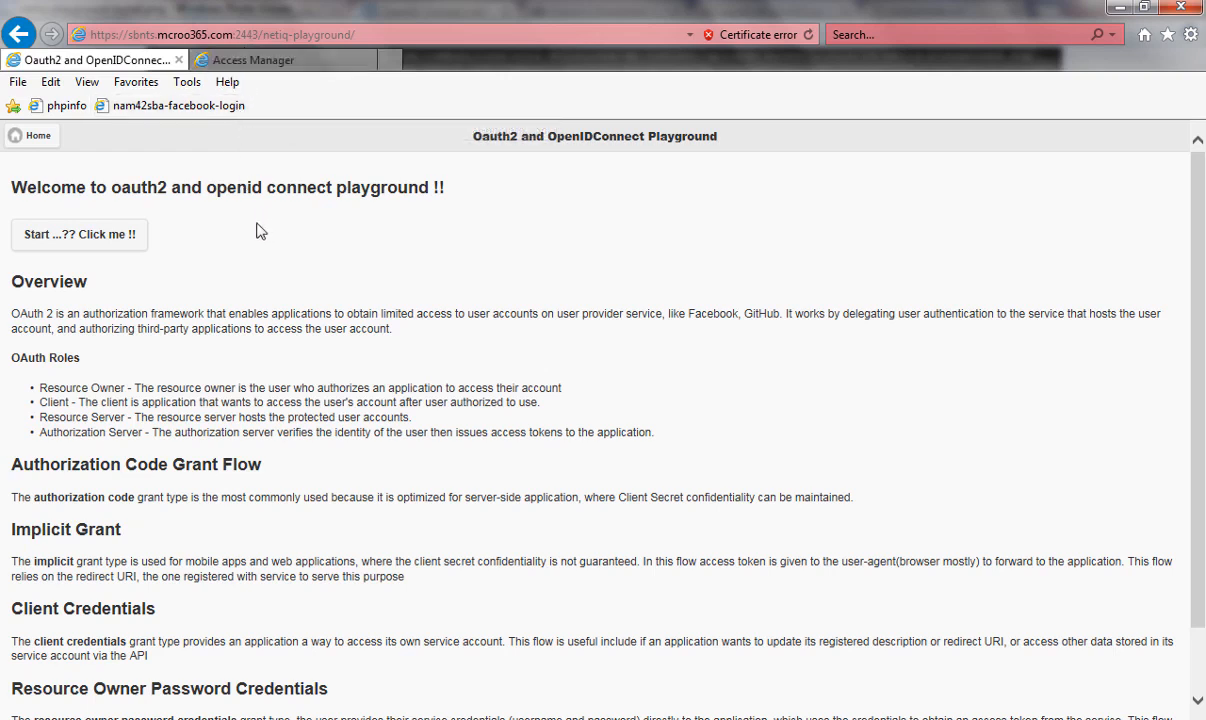
{"action": "left_click", "coordinate": [90, 240]}
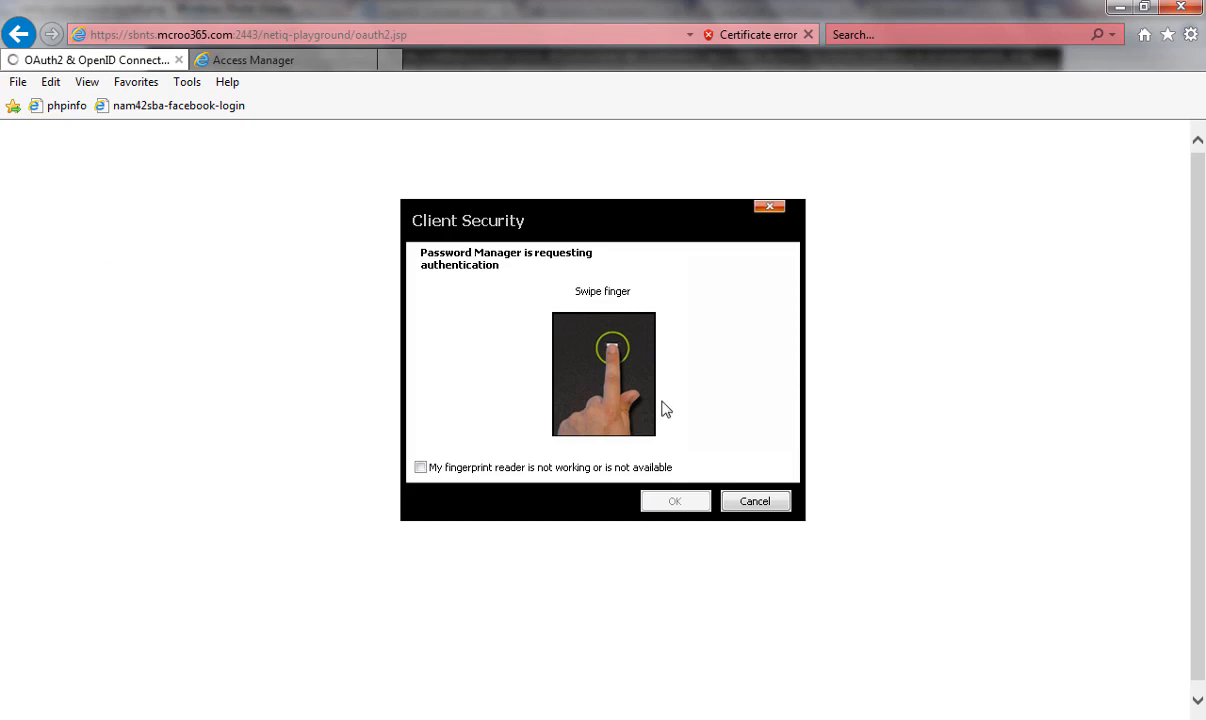
{"action": "left_click", "coordinate": [755, 500]}
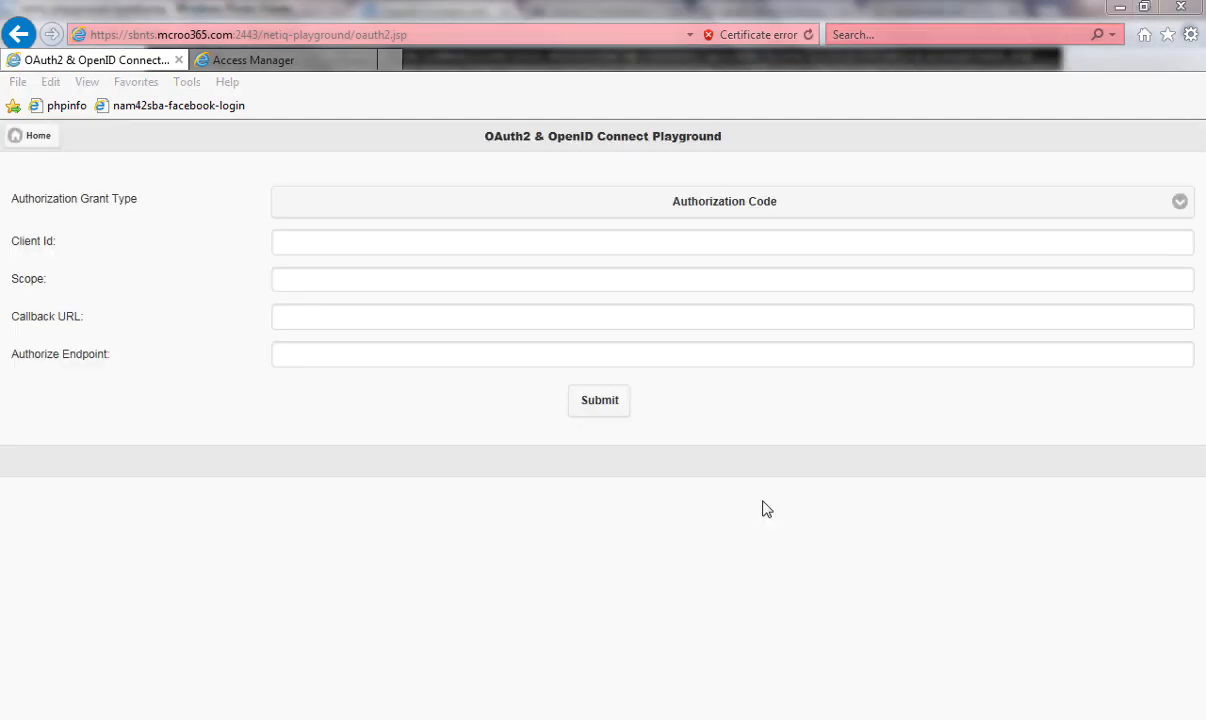
{"action": "key", "text": "alt+Tab"}
{"action": "key", "text": "alt+Tab"}
{"action": "key", "text": "alt+Tab"}
{"action": "key", "text": "alt+Tab"}
{"action": "key", "text": "alt+Tab"}
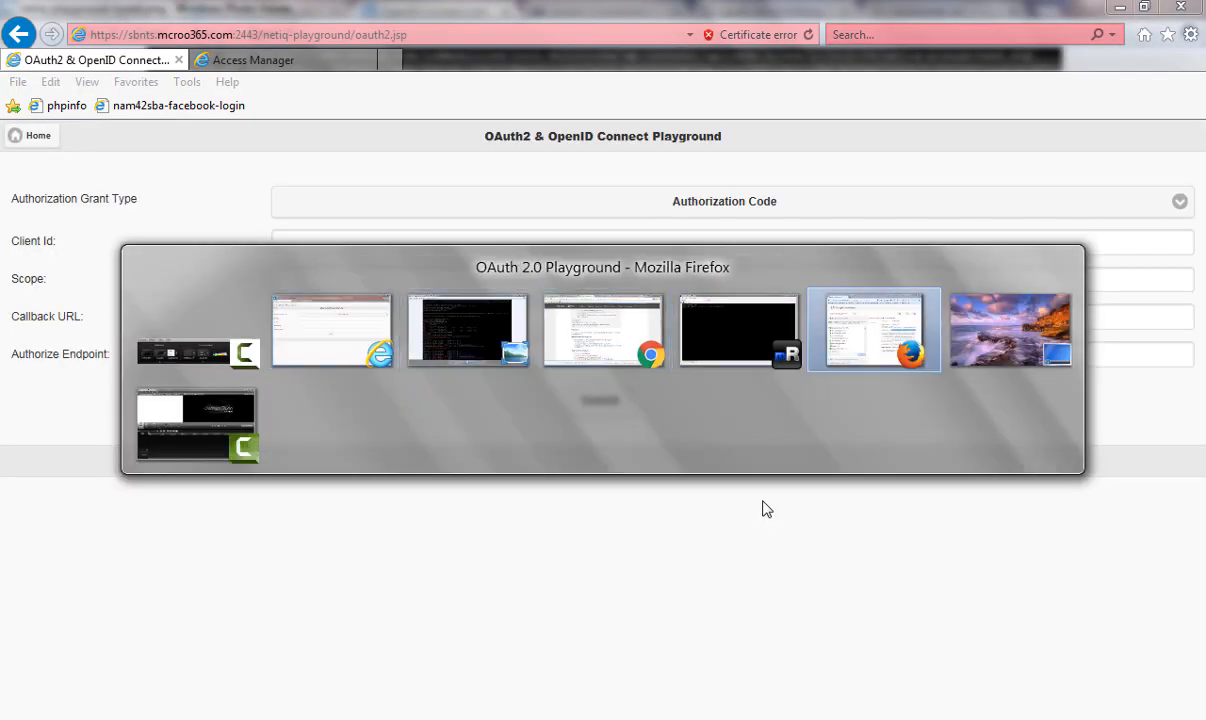
{"action": "key", "text": "alt+Tab"}
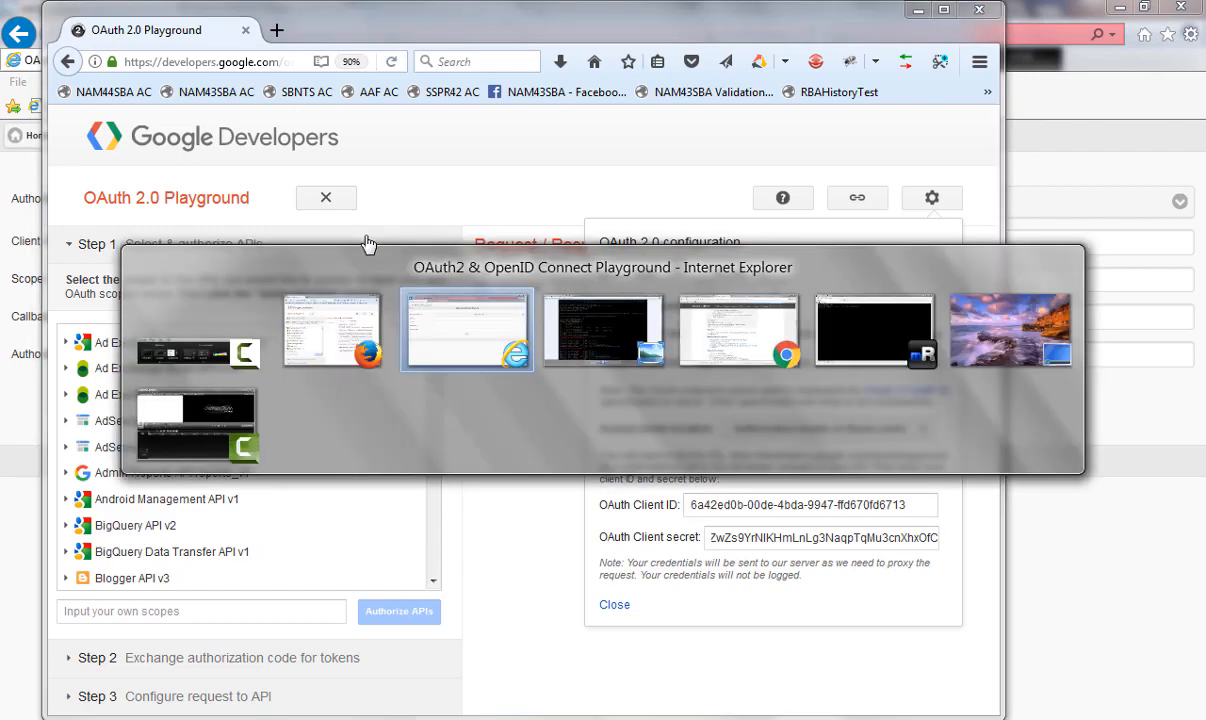
{"action": "key", "text": "alt+Tab"}
{"action": "key", "text": "alt+Tab"}
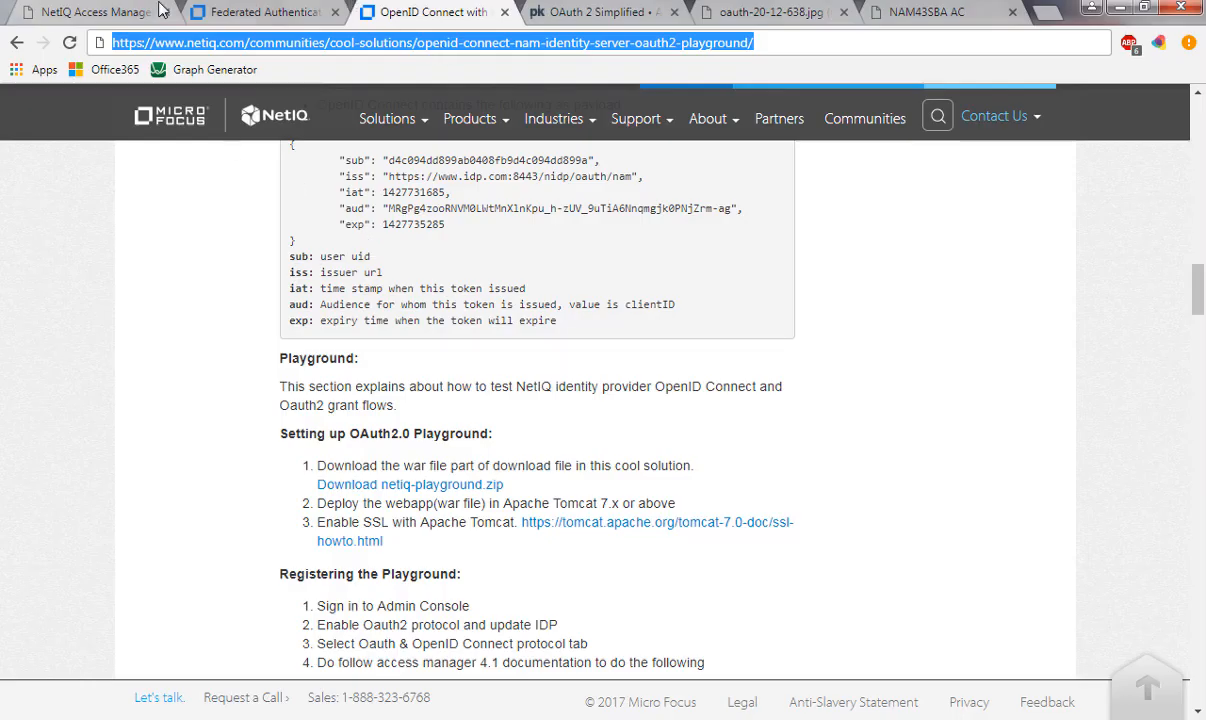
List IDP-Cluster client applications GooglePlayGroundApp, NetIQPlayground and SalesforceOAuthApp, backing out of Register New Client.
{"action": "left_click", "coordinate": [115, 12]}
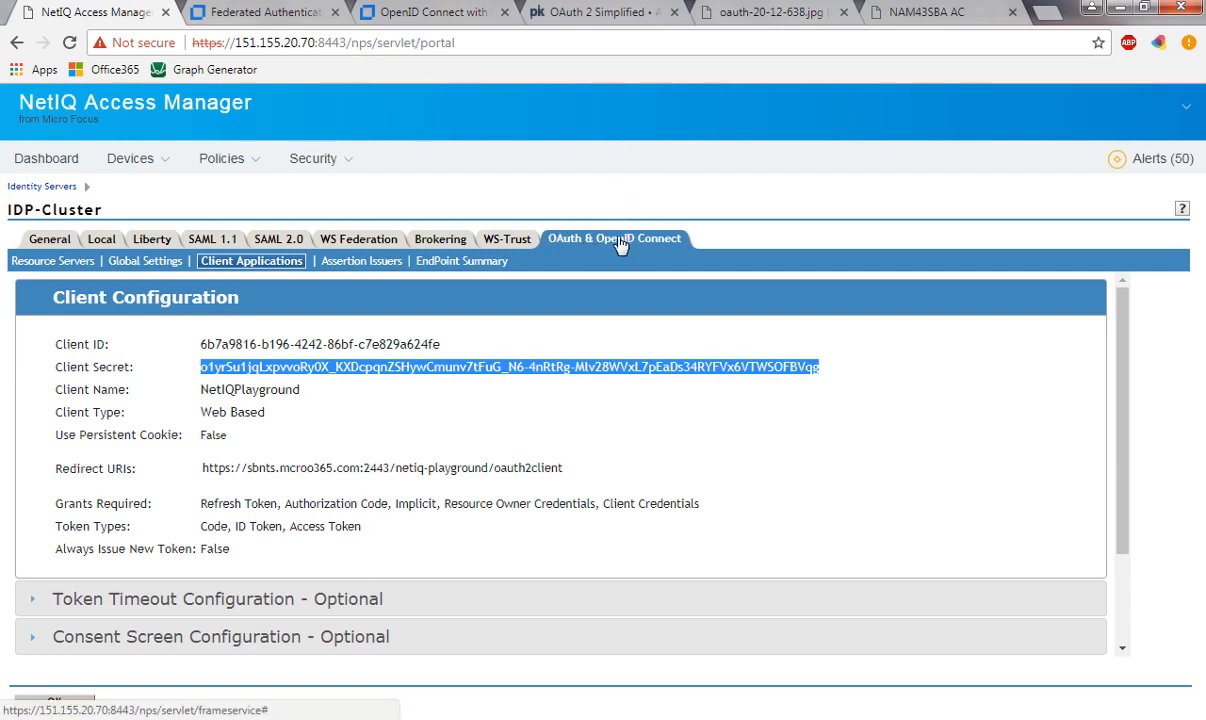
{"action": "left_click", "coordinate": [250, 262]}
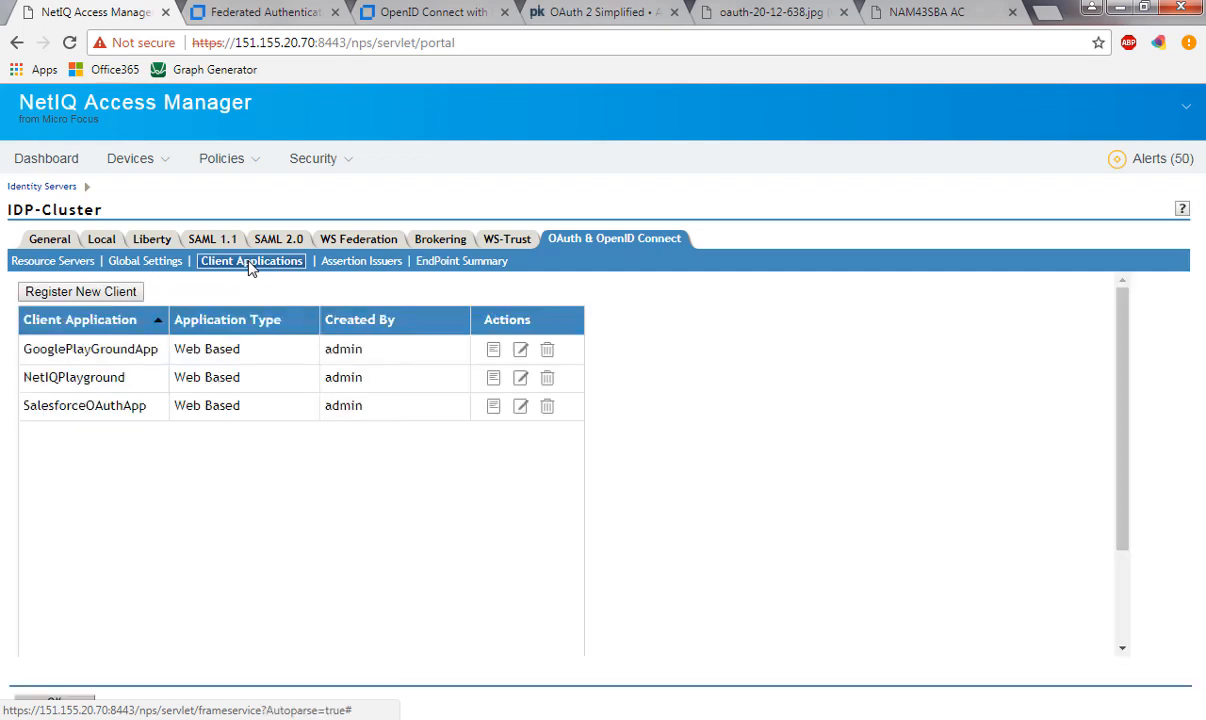
{"action": "left_click", "coordinate": [80, 292]}
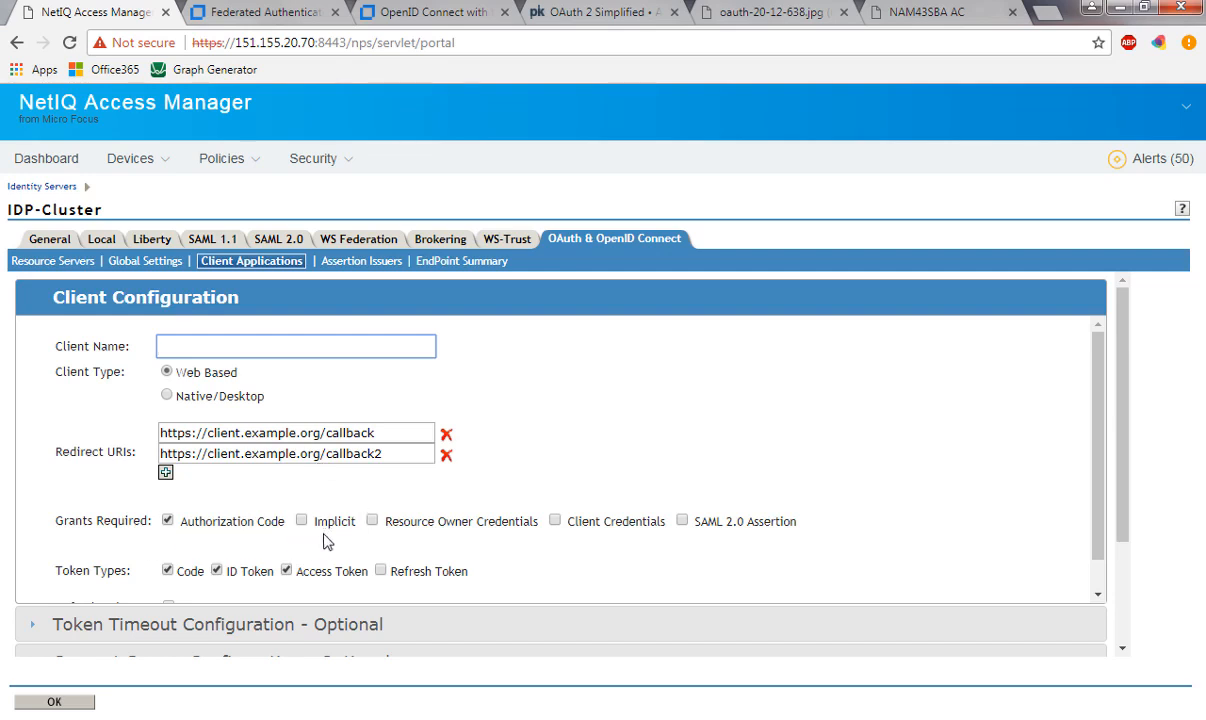
{"action": "left_click", "coordinate": [254, 261]}
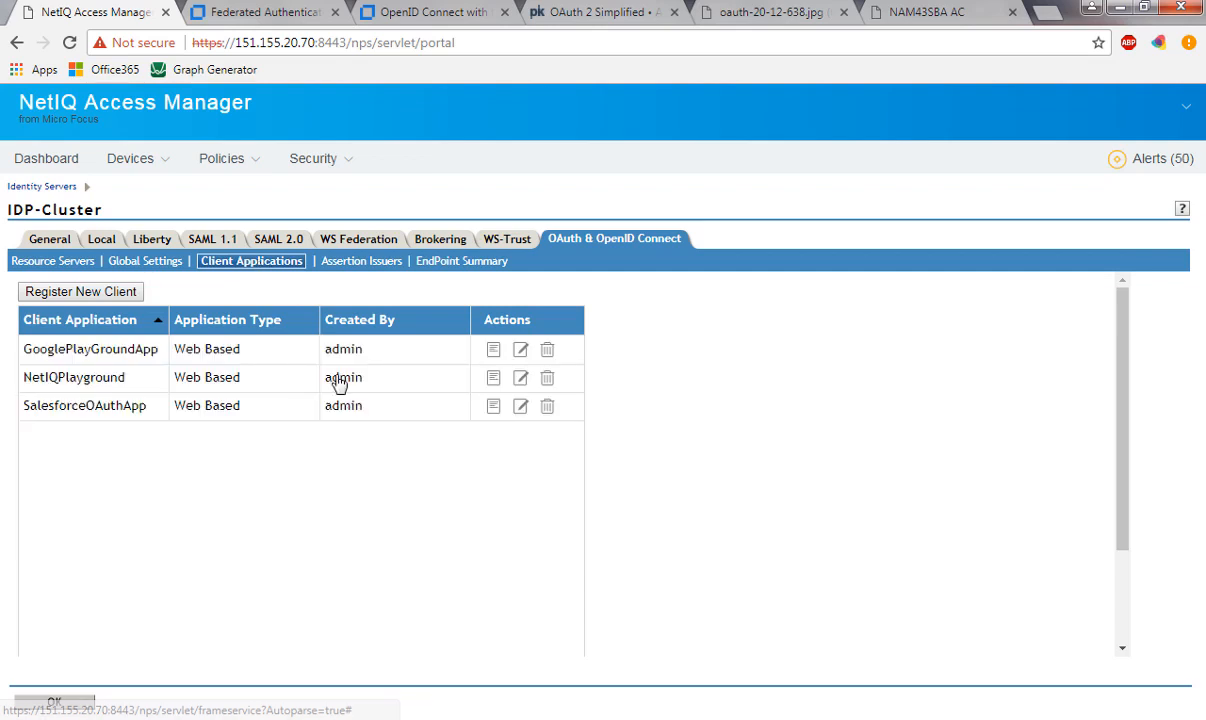
Open NetIQPlayground's configuration, reveal its client secret, and highlight the netiq-playground redirect URI path.
{"action": "left_click", "coordinate": [492, 380]}
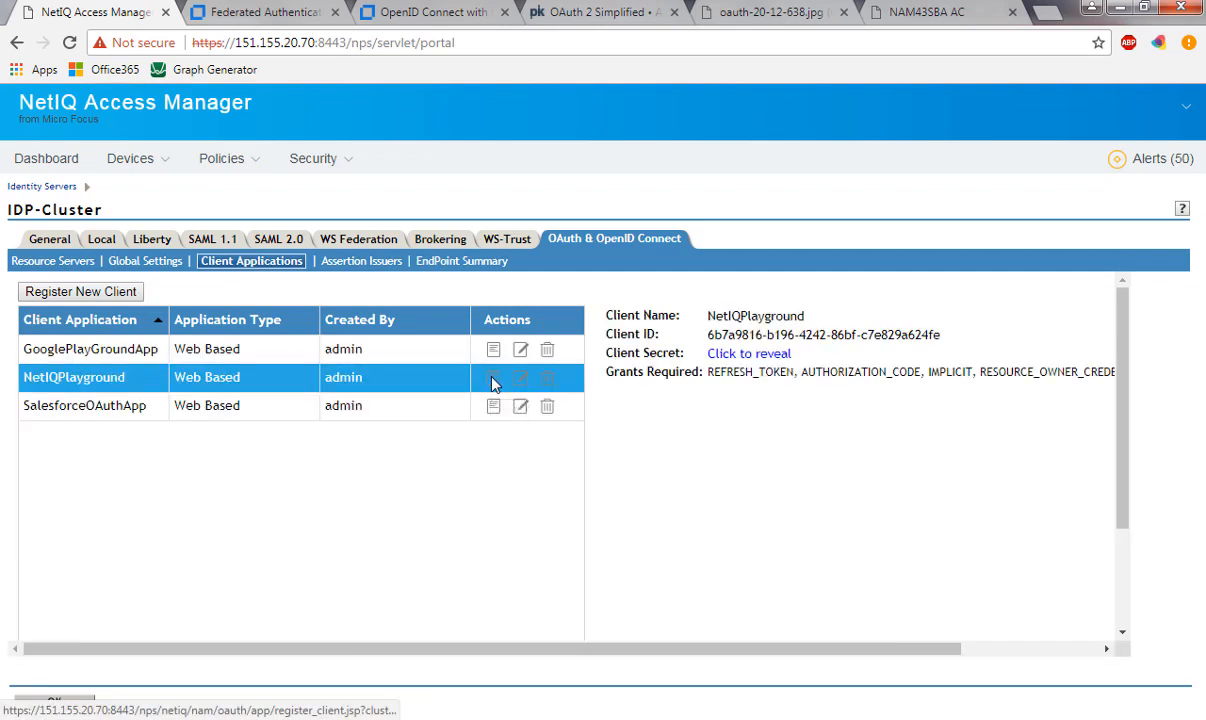
{"action": "left_click", "coordinate": [492, 380]}
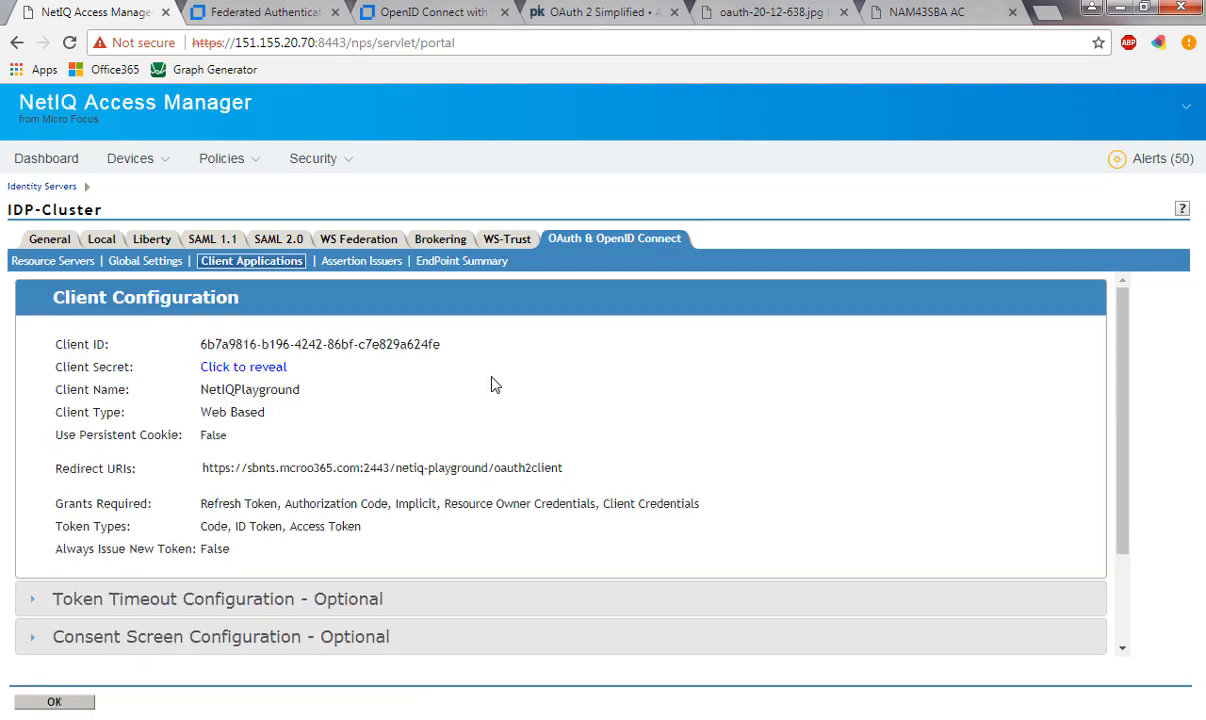
{"action": "left_click", "coordinate": [234, 369]}
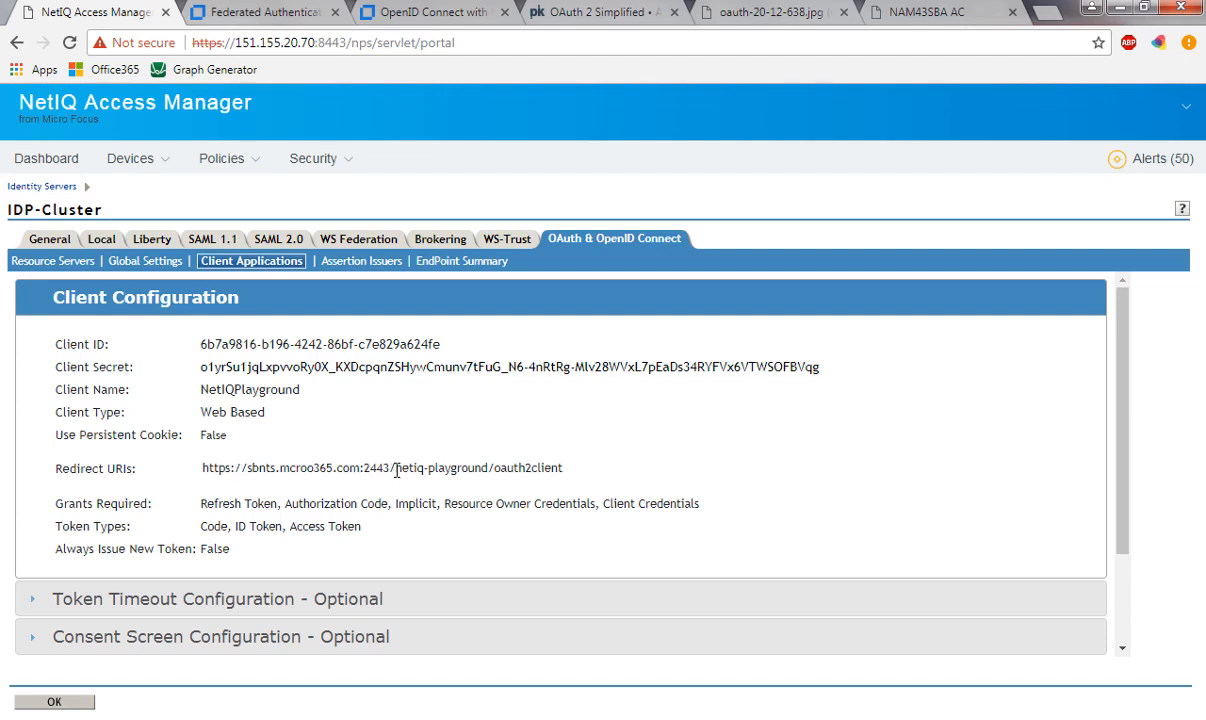
{"action": "left_click_drag", "start_coordinate": [397, 470], "coordinate": [551, 473]}
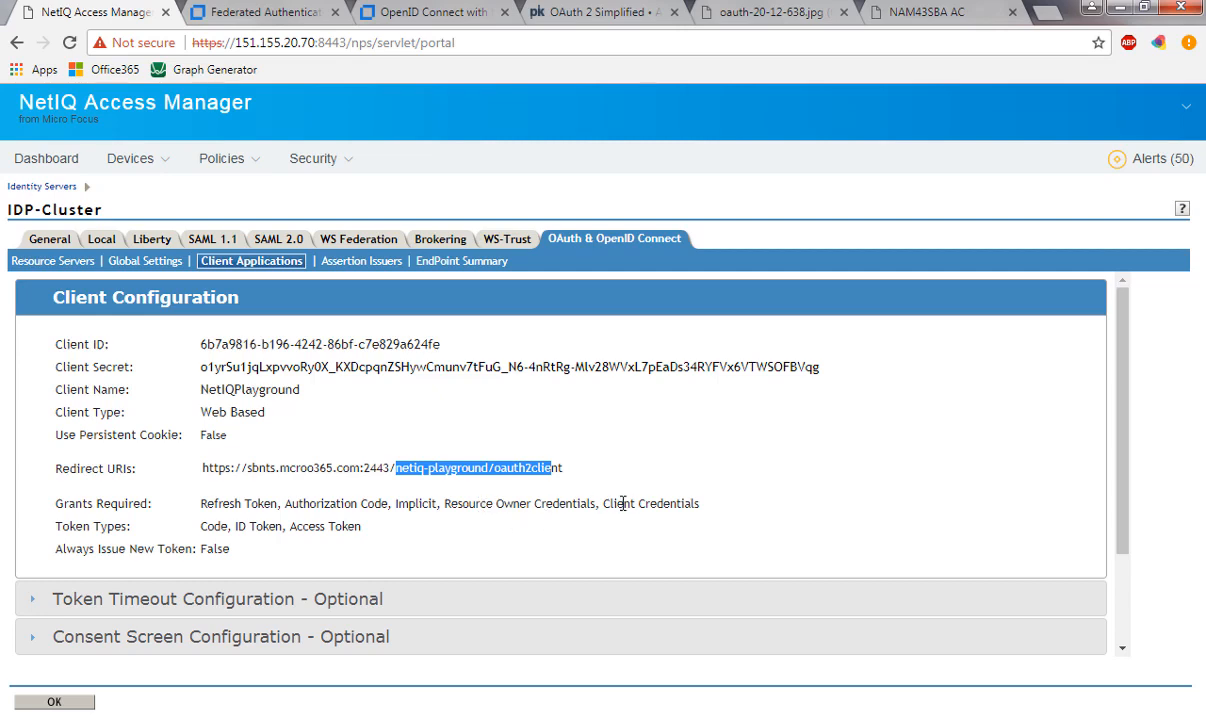
{"action": "left_click", "coordinate": [268, 14]}
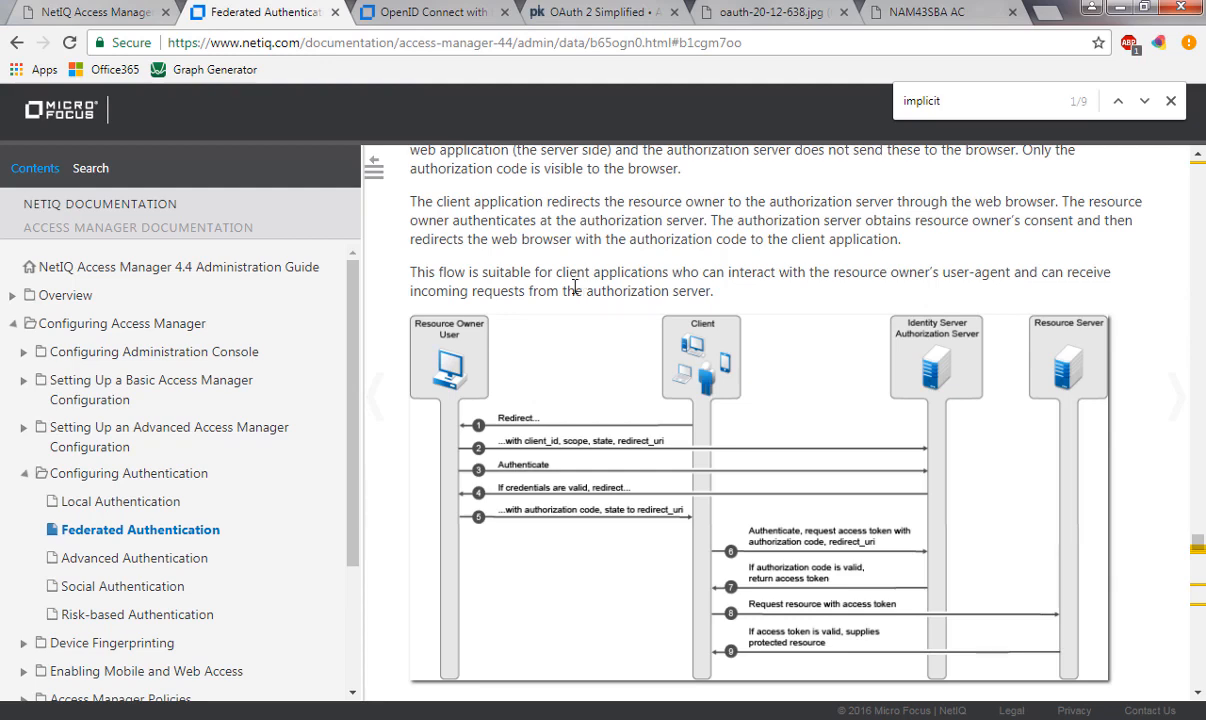
Scroll the docs to the Authorization Code Grant flow, then return to NetIQPlayground's configuration.
{"action": "left_click", "coordinate": [446, 42]}
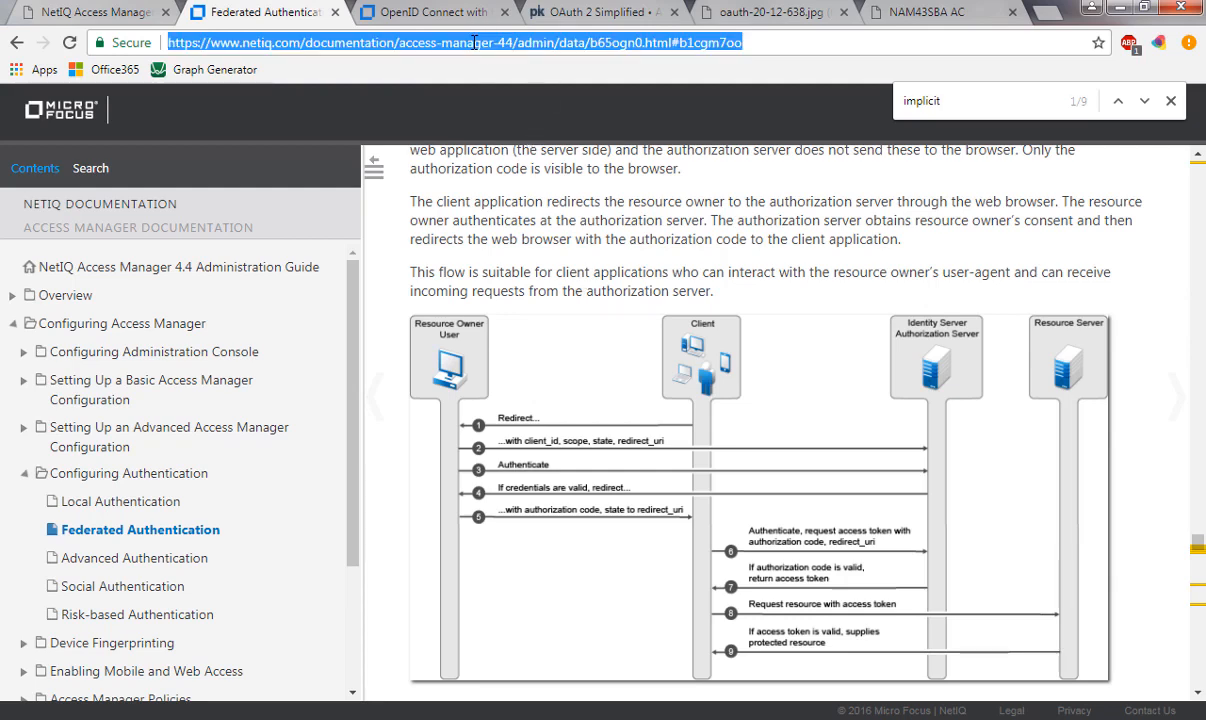
{"action": "left_click", "coordinate": [575, 275]}
{"action": "scroll", "coordinate": [575, 275], "scroll_direction": "up", "scroll_amount": 2}
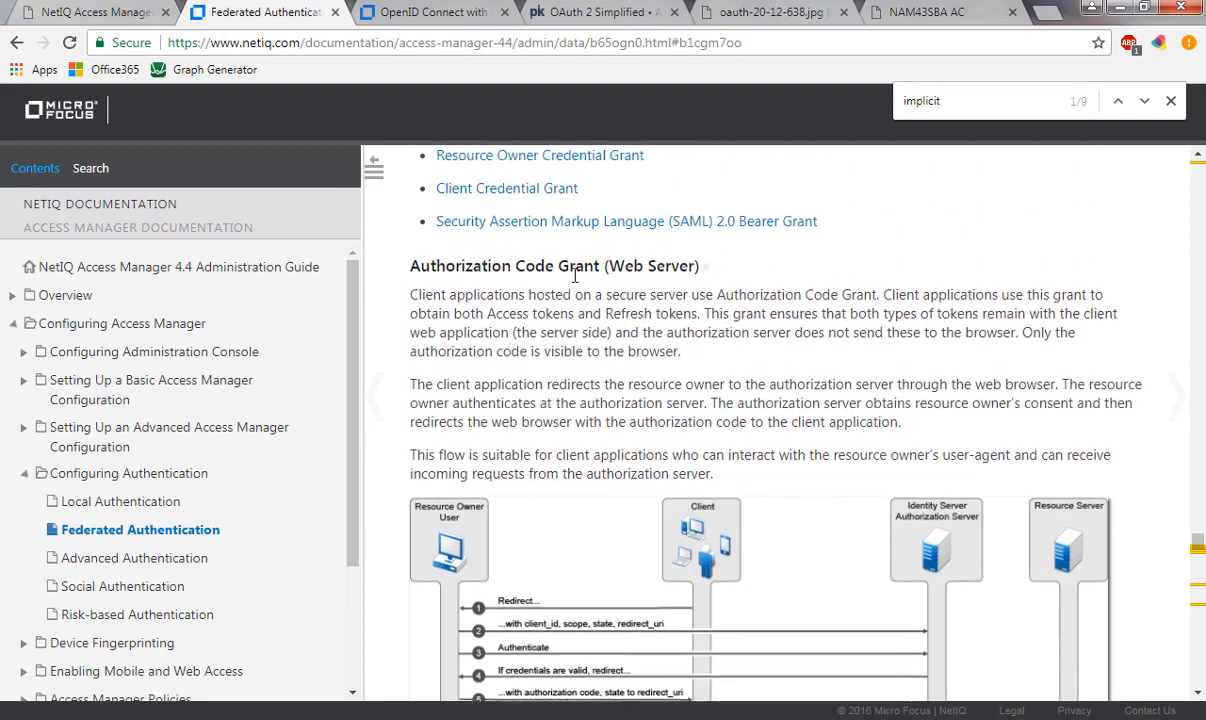
{"action": "scroll", "coordinate": [575, 275], "scroll_direction": "up", "scroll_amount": 1}
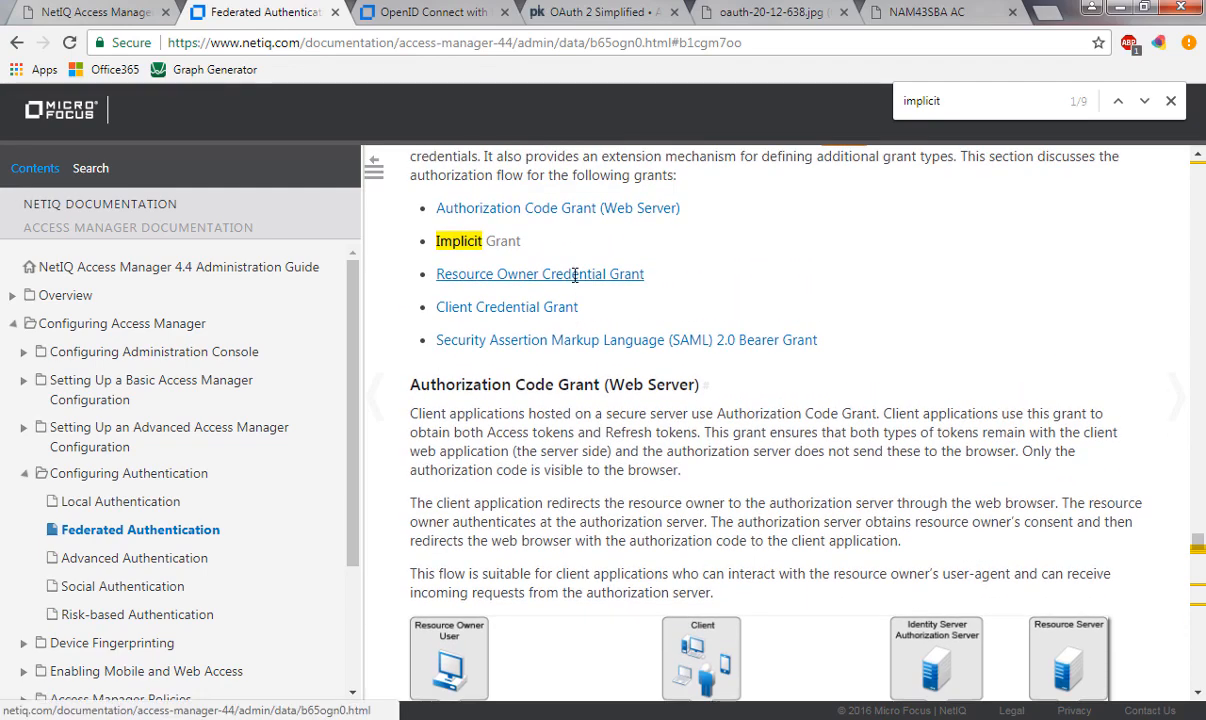
{"action": "scroll", "coordinate": [575, 275], "scroll_direction": "down", "scroll_amount": 2}
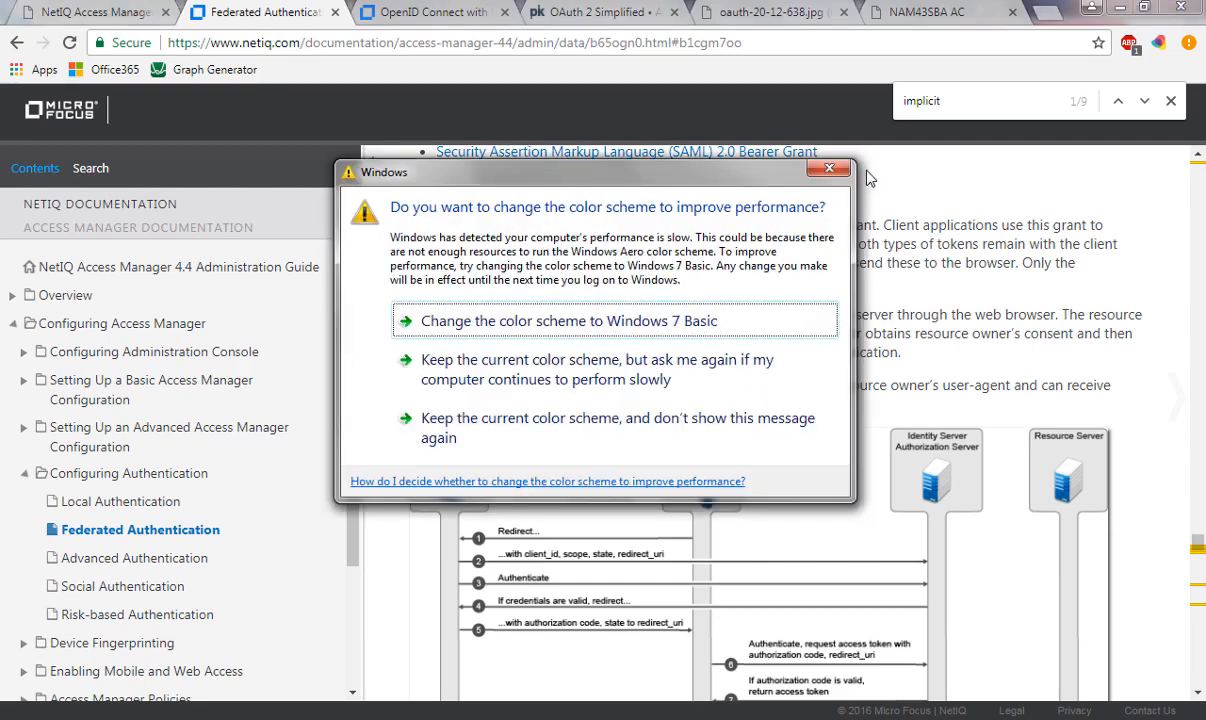
{"action": "left_click", "coordinate": [820, 168]}
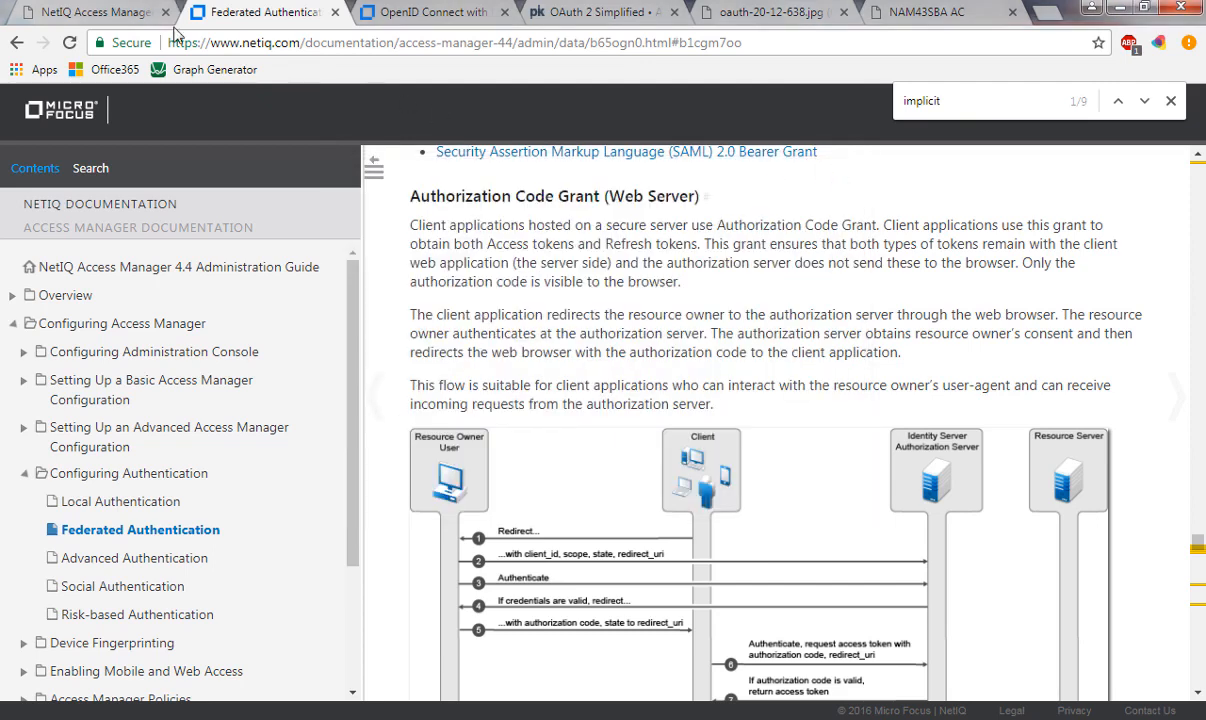
{"action": "left_click", "coordinate": [132, 13]}
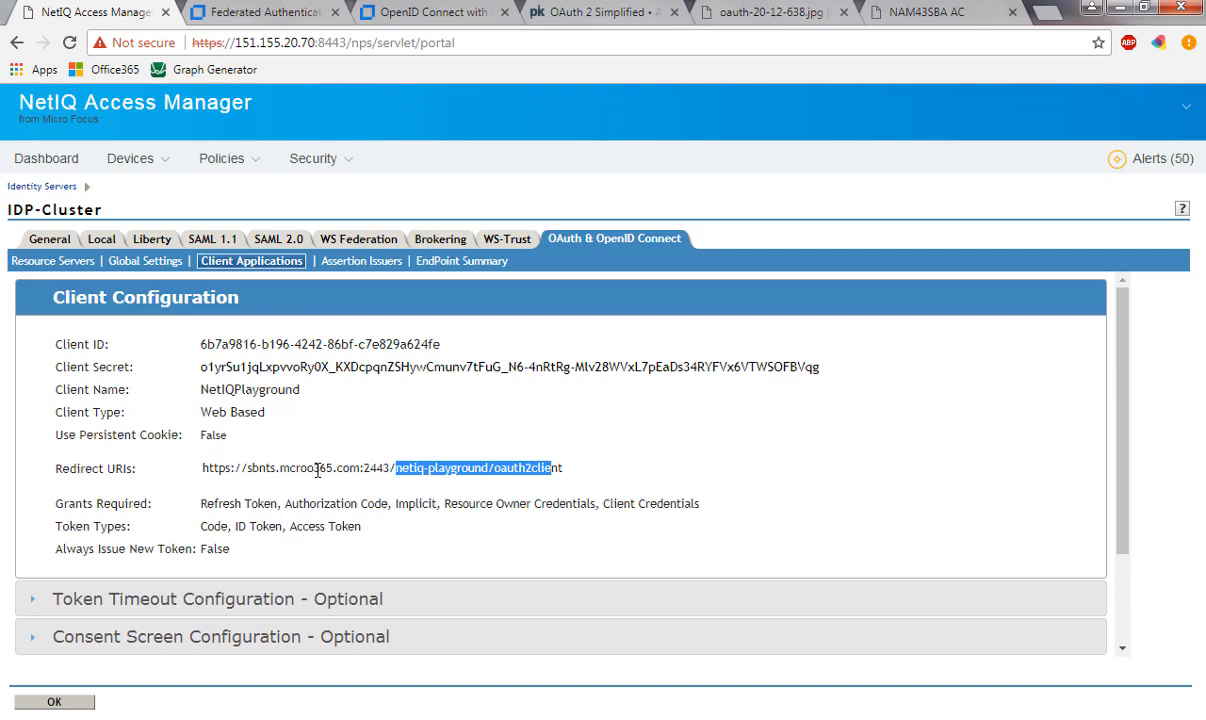
Show the OAuth EndPoint Summary and highlight 'authz' in the Authorization EndPoint URL.
{"action": "left_click", "coordinate": [461, 262]}
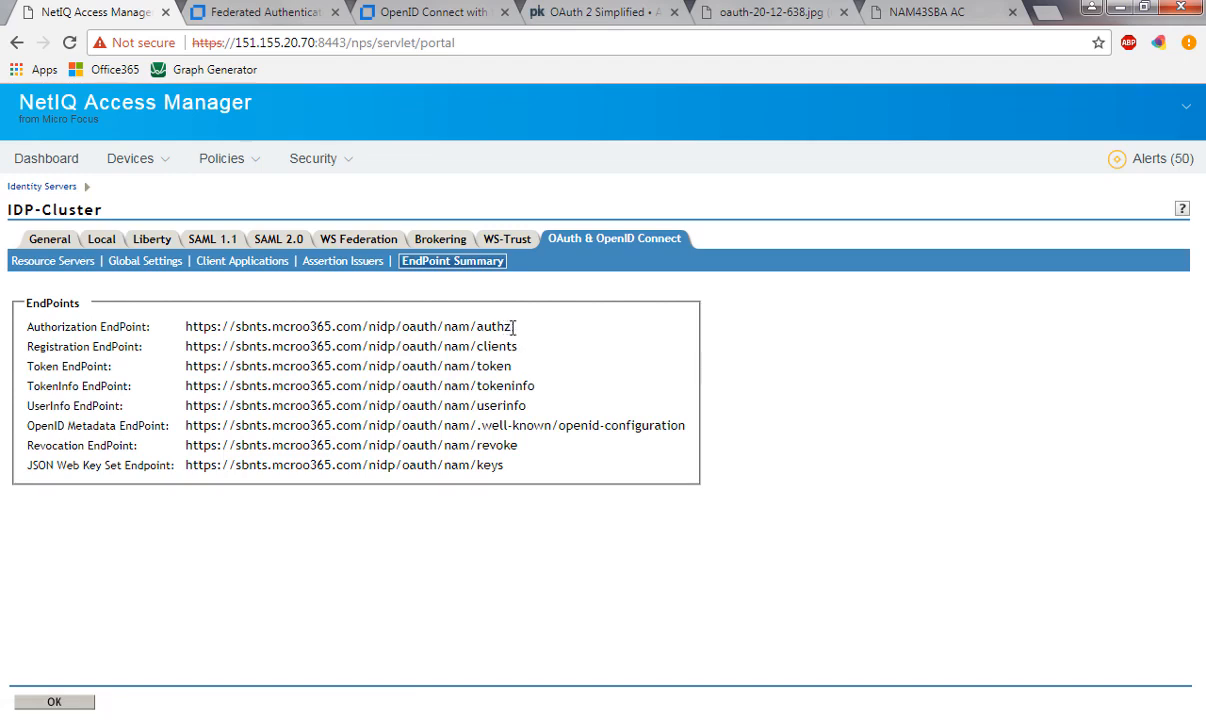
{"action": "left_click_drag", "start_coordinate": [513, 333], "coordinate": [478, 327]}
{"action": "left_click", "coordinate": [465, 326]}
{"action": "key", "text": "alt+Tab"}
{"action": "key", "text": "alt+Tab"}
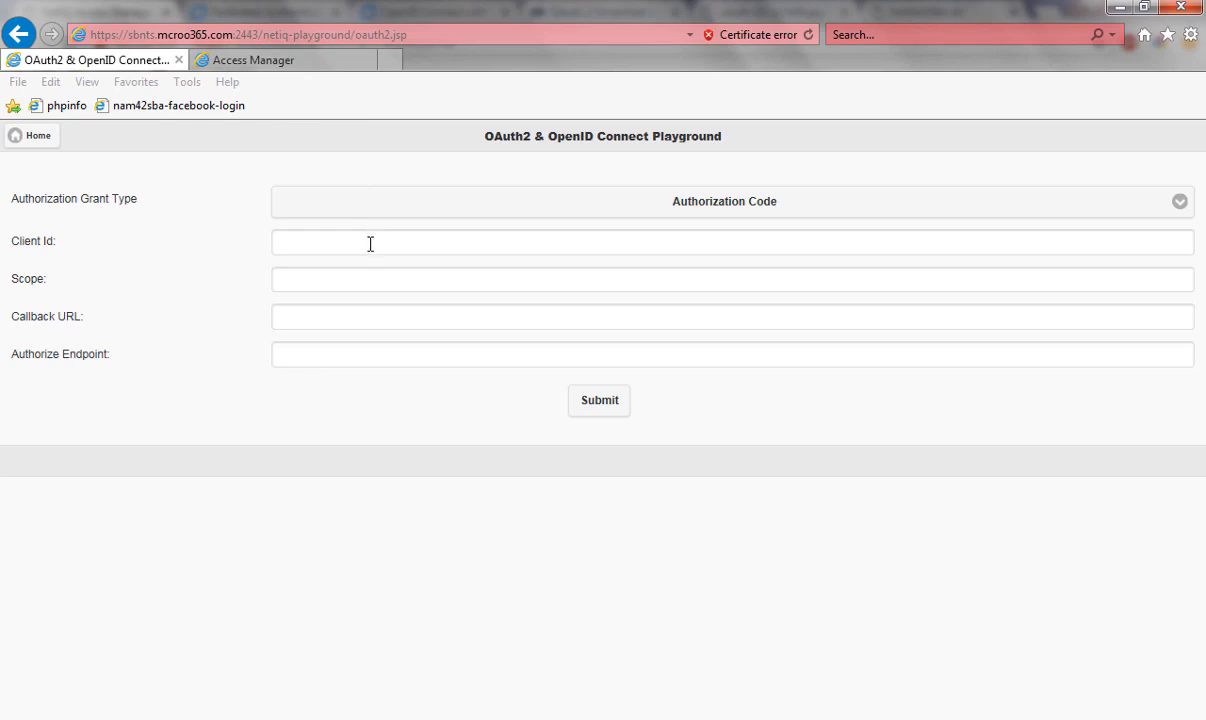
Choose Authorization Code as the grant type, dismissing the fingerprint authentication prompt.
{"action": "left_click", "coordinate": [658, 210]}
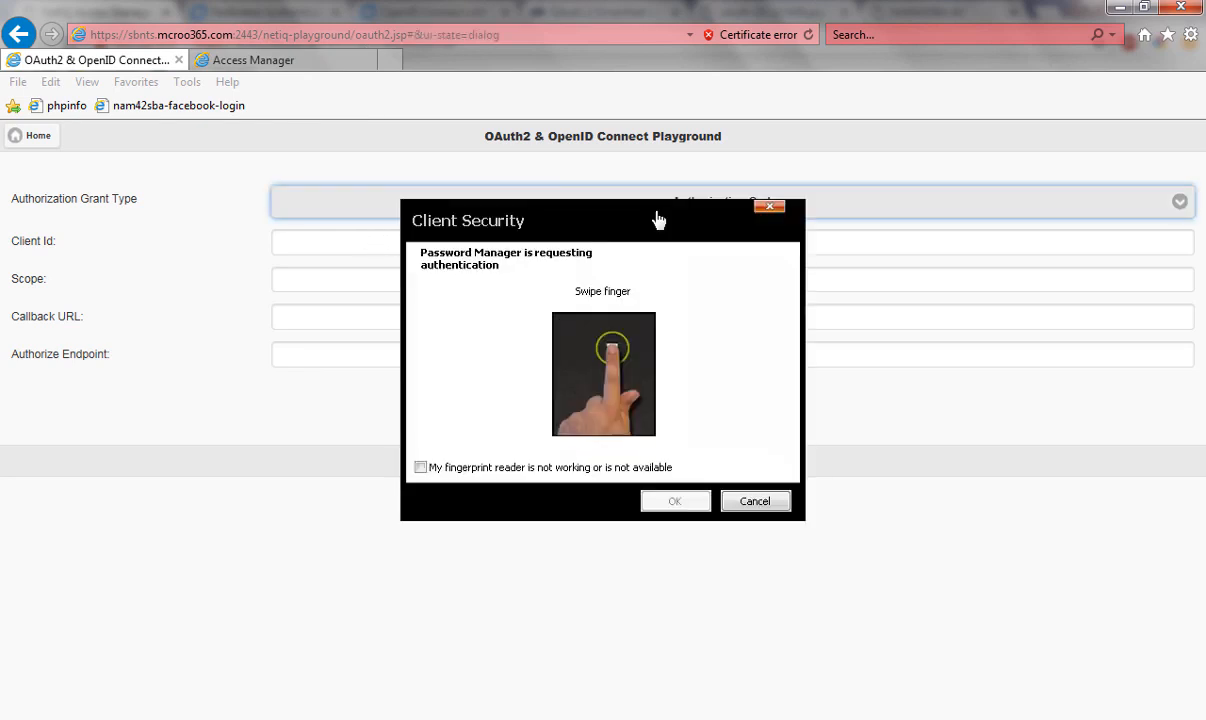
{"action": "left_click", "coordinate": [766, 498]}
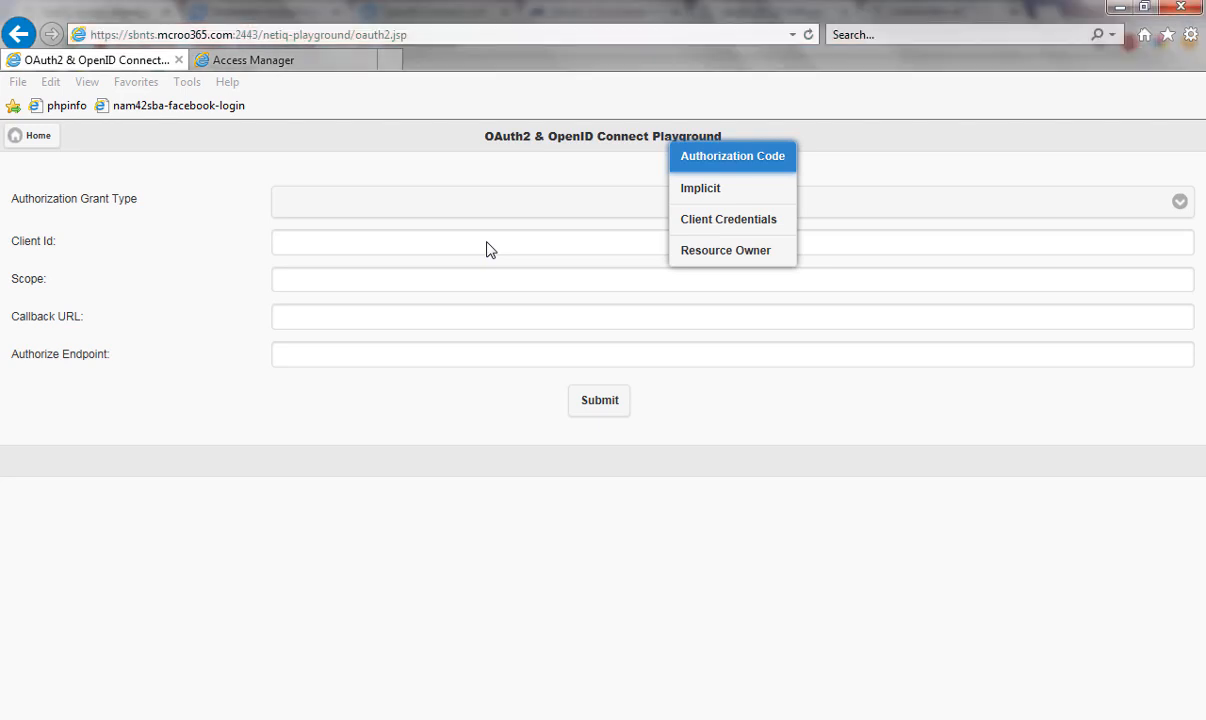
{"action": "left_click", "coordinate": [548, 466]}
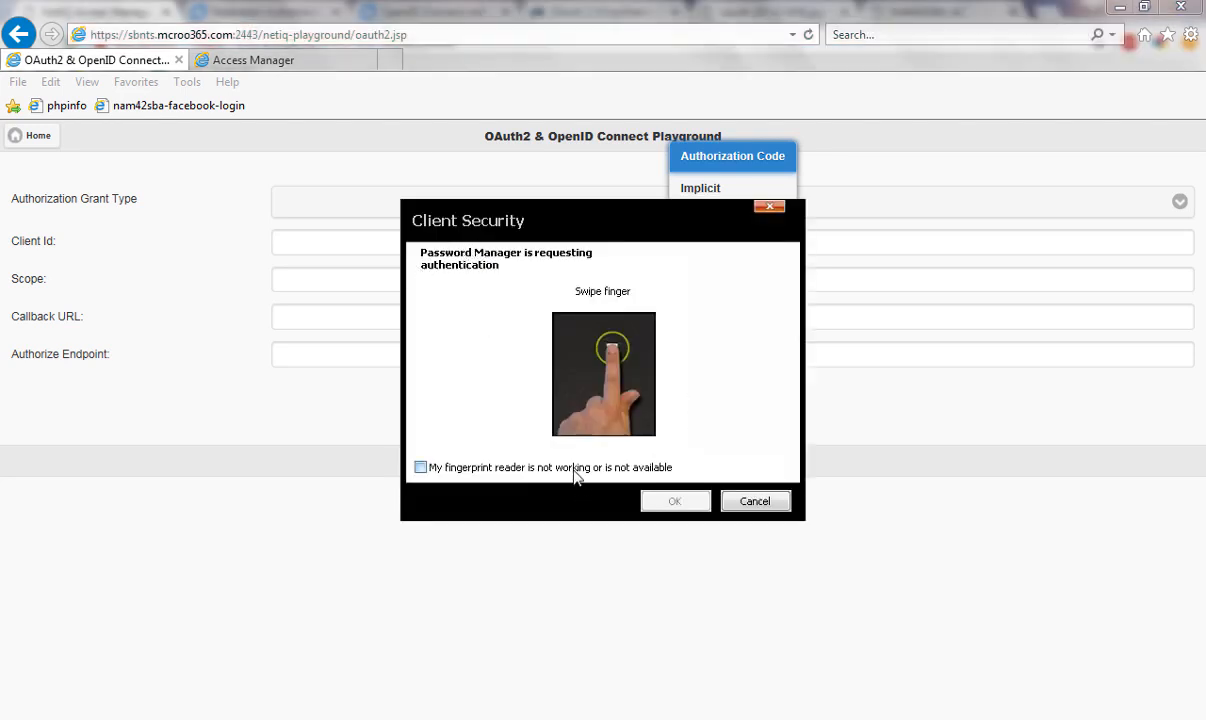
{"action": "left_click", "coordinate": [731, 505]}
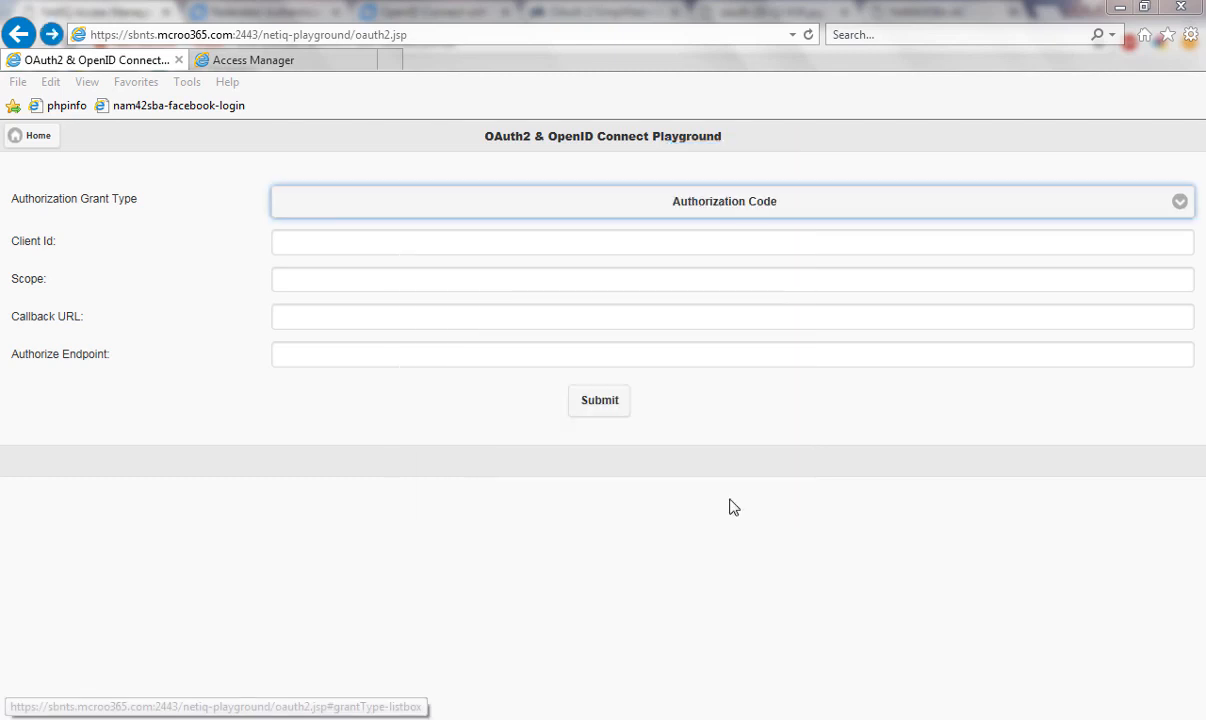
Fill the Client Id field with the saved client ID from the suggestions.
{"action": "left_click", "coordinate": [349, 246]}
{"action": "left_click", "coordinate": [348, 245]}
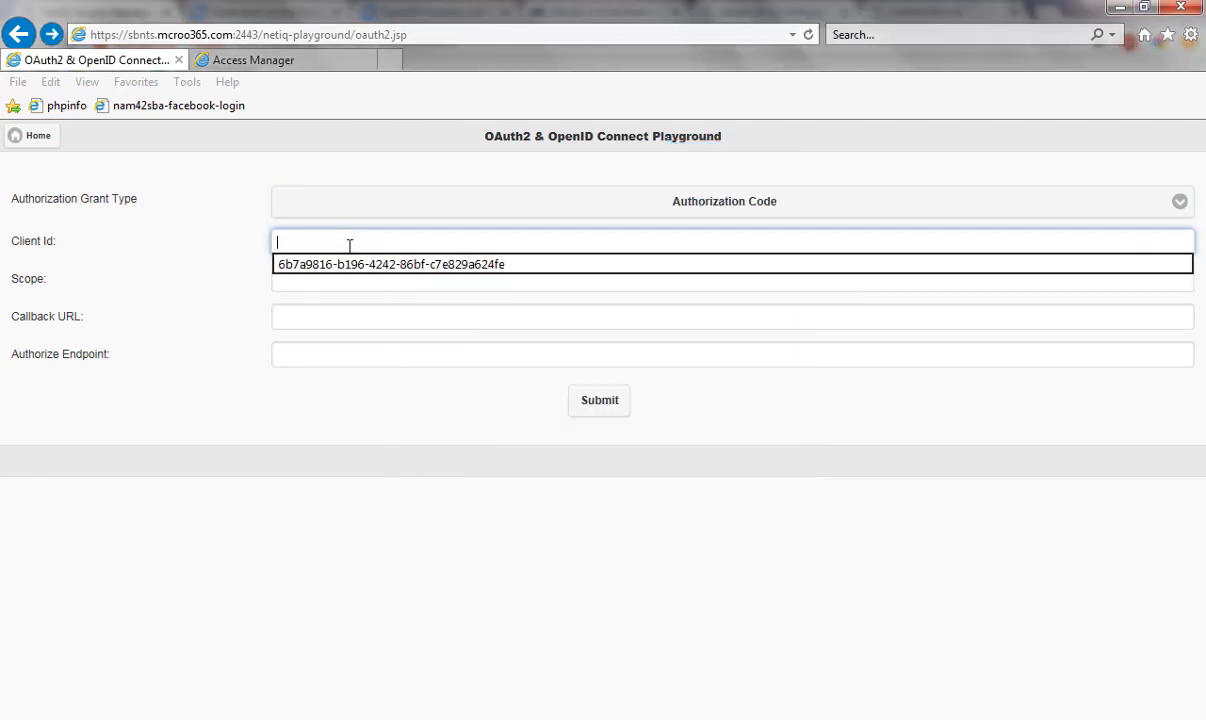
{"action": "left_click", "coordinate": [341, 266]}
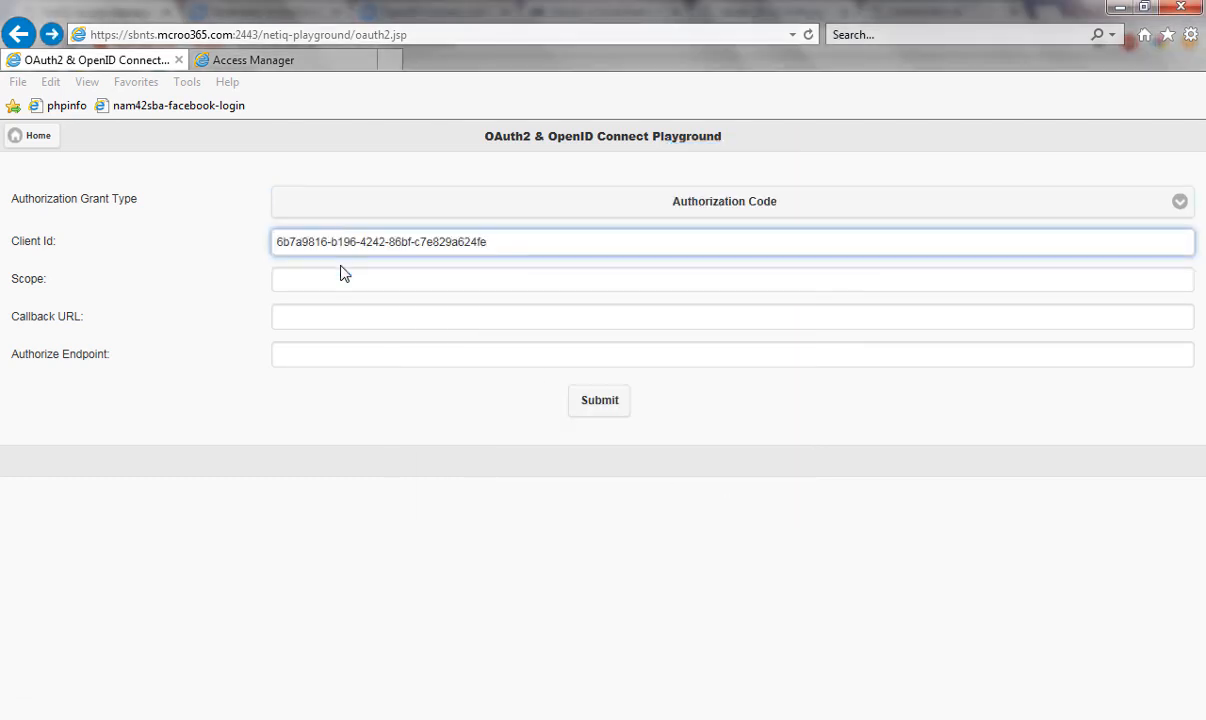
{"action": "key", "text": "alt+Tab"}
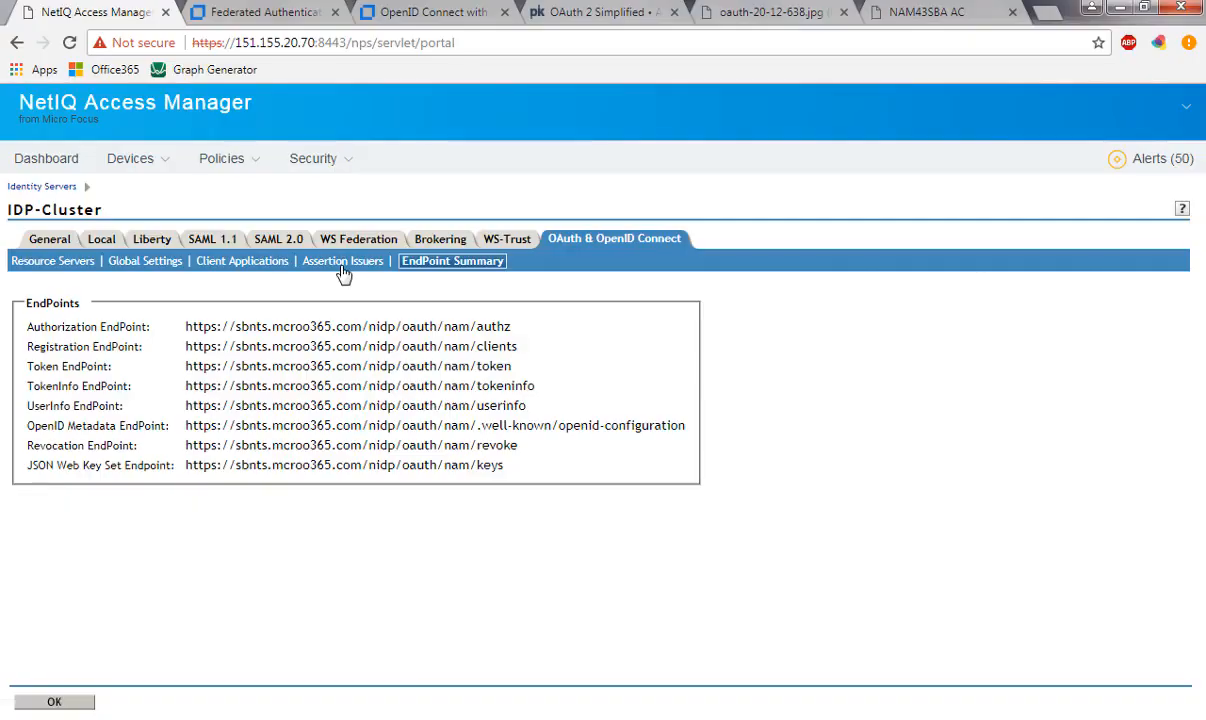
Open the Client Applications sub-tab and view the NetIQPlayground client's configuration.
{"action": "left_click", "coordinate": [258, 260]}
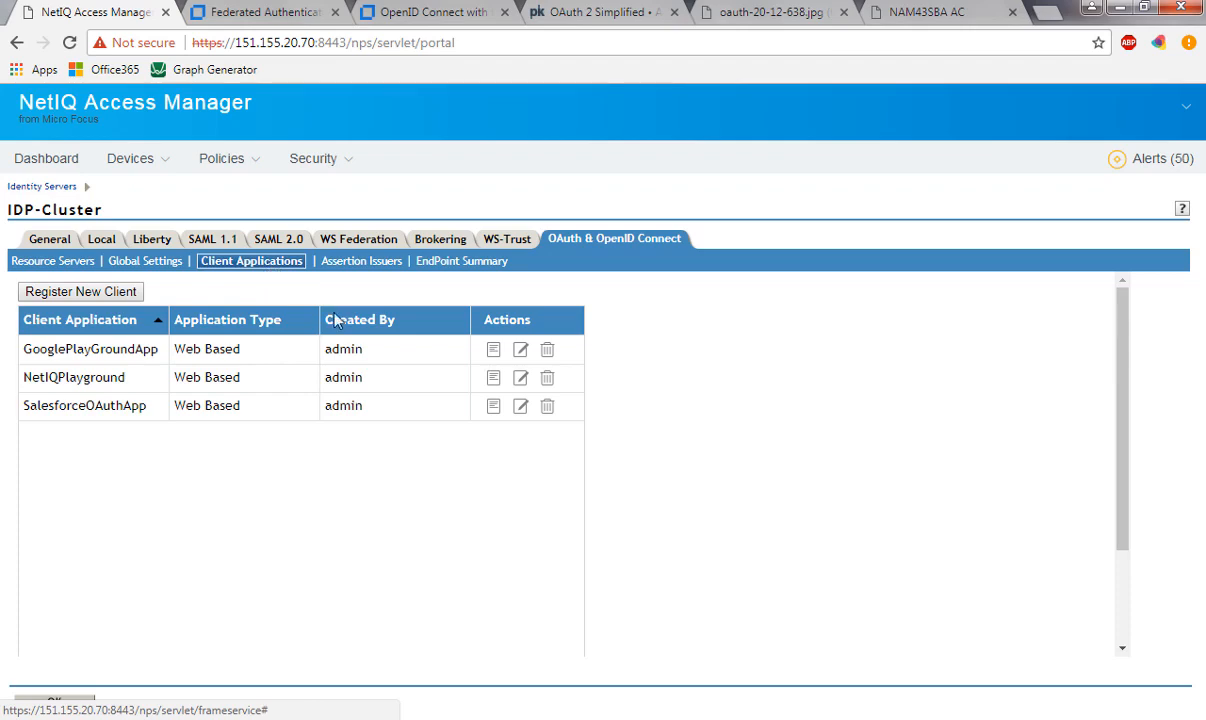
{"action": "left_click", "coordinate": [470, 374]}
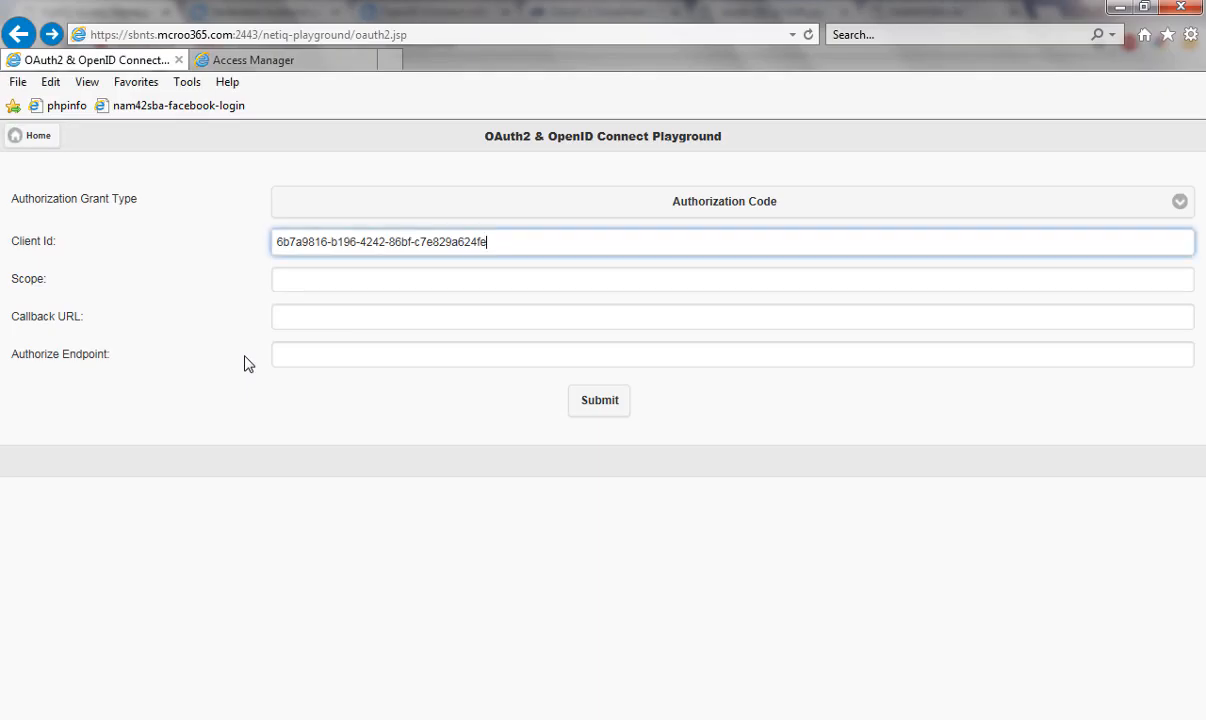
Set scope 'profile', the oauth2client callback URL and nam/authz endpoint, then submit to get a code.
{"action": "left_click", "coordinate": [312, 278]}
{"action": "left_click", "coordinate": [312, 278]}
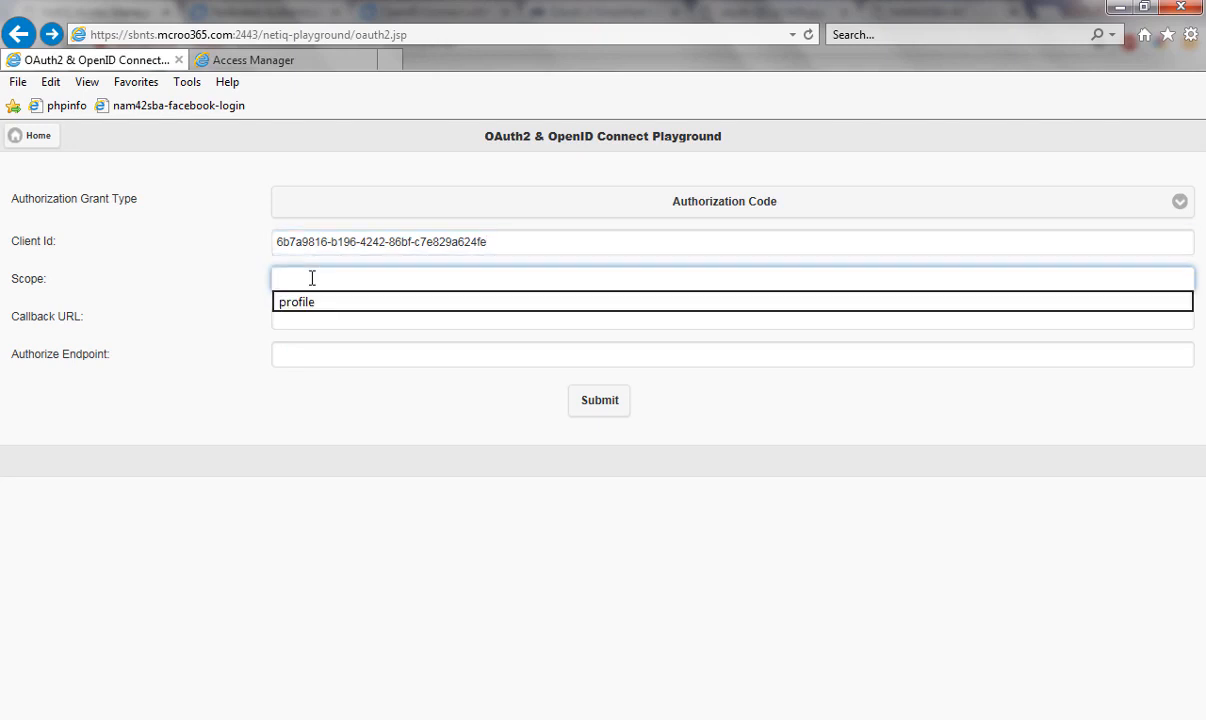
{"action": "left_click", "coordinate": [305, 303]}
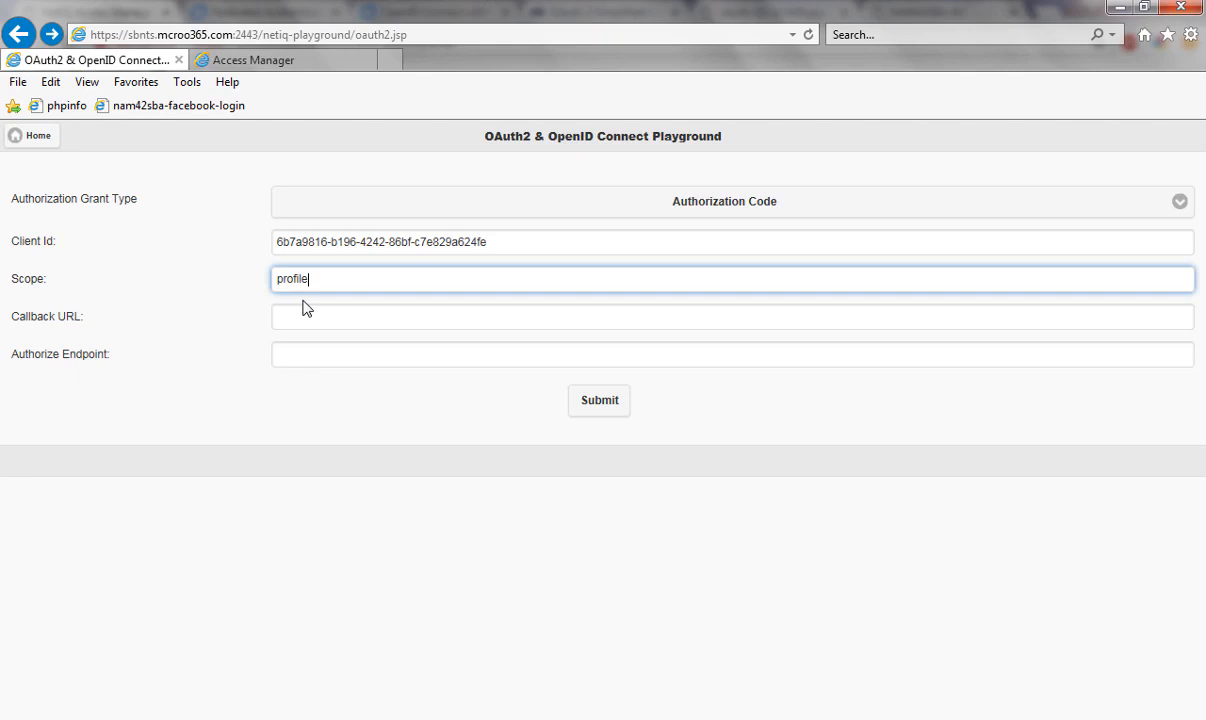
{"action": "left_click", "coordinate": [296, 315]}
{"action": "left_click", "coordinate": [296, 315]}
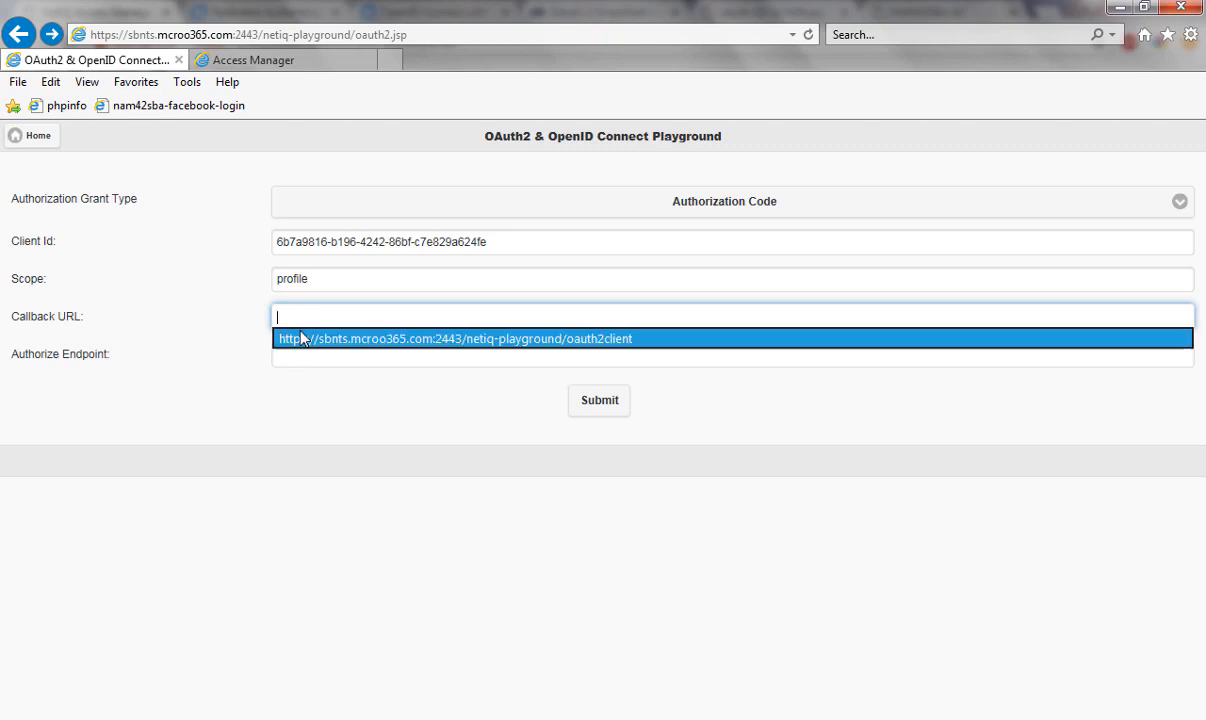
{"action": "left_click", "coordinate": [300, 339]}
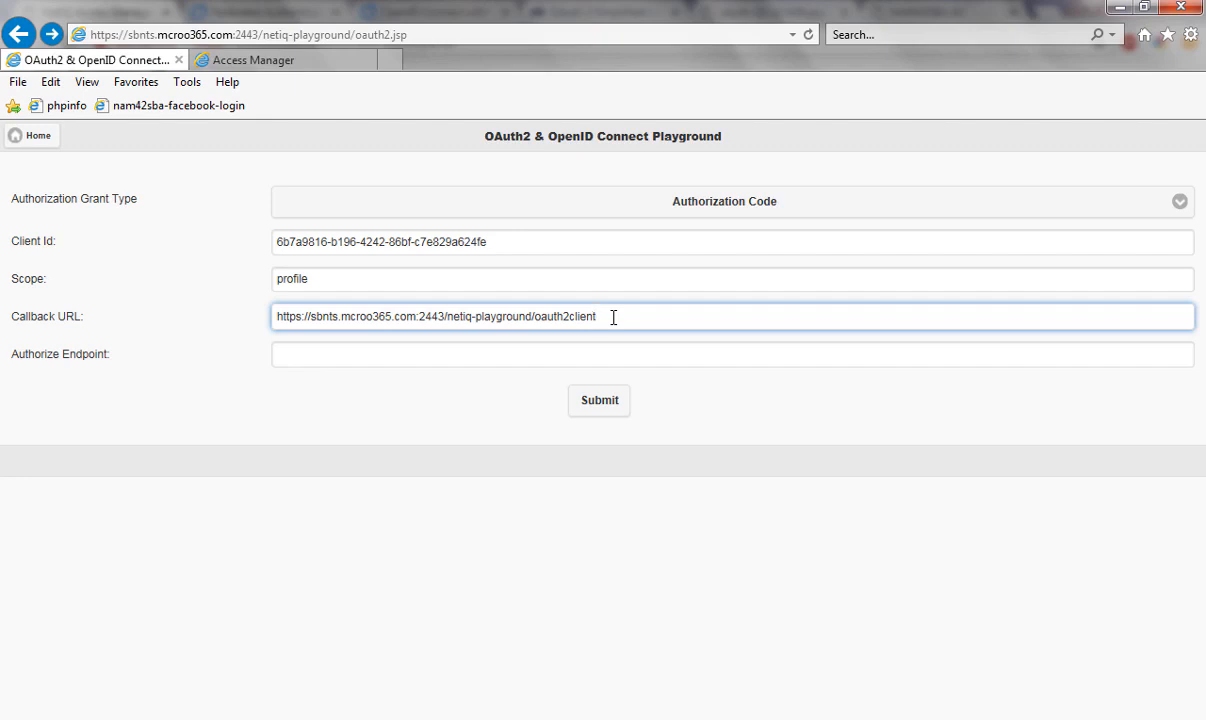
{"action": "left_click", "coordinate": [485, 349]}
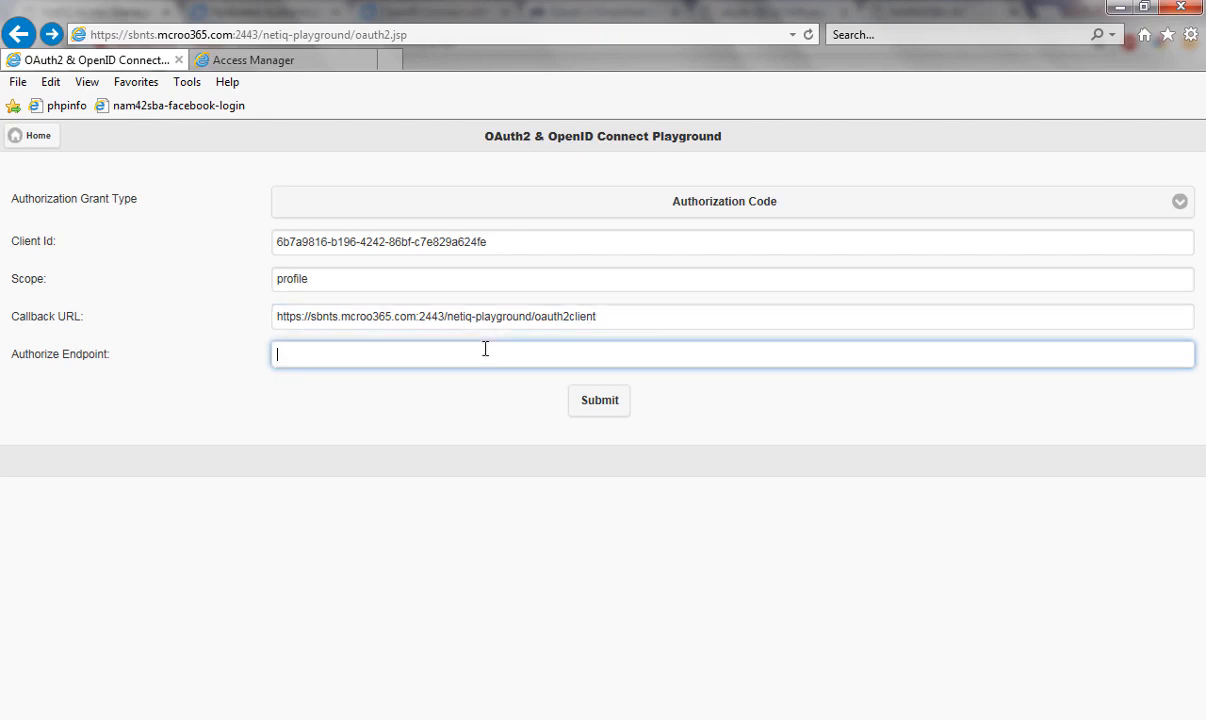
{"action": "left_click", "coordinate": [485, 349]}
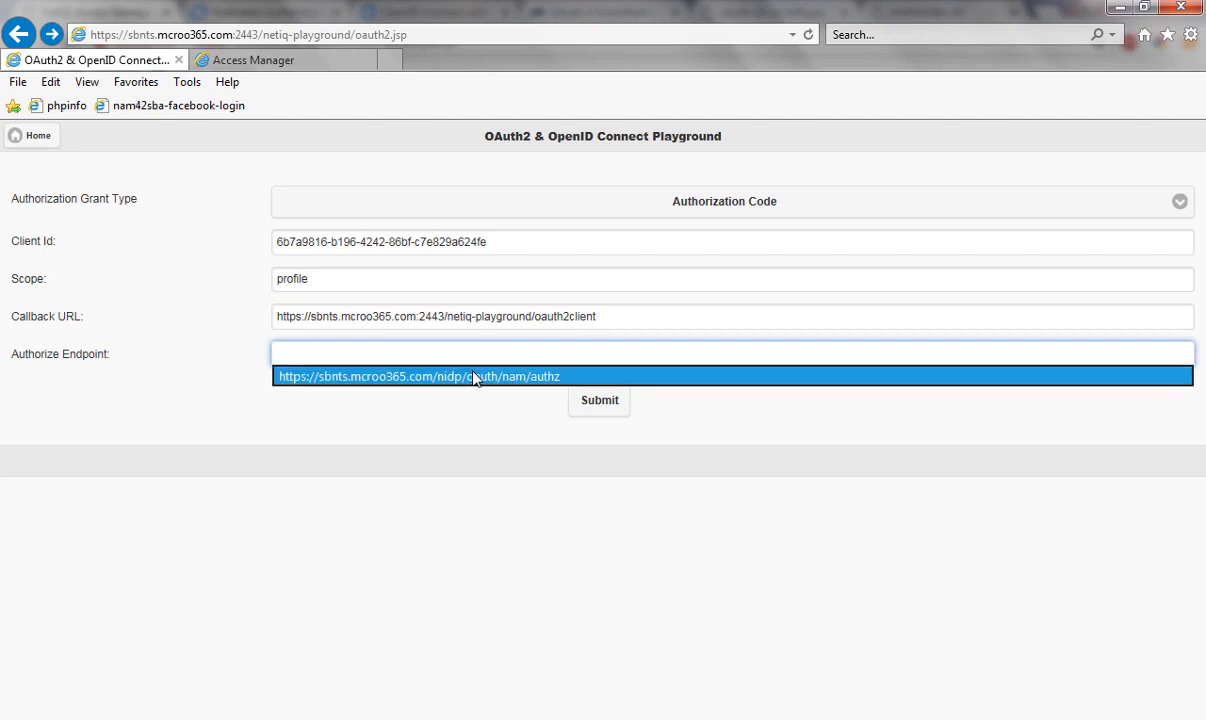
{"action": "left_click", "coordinate": [474, 377]}
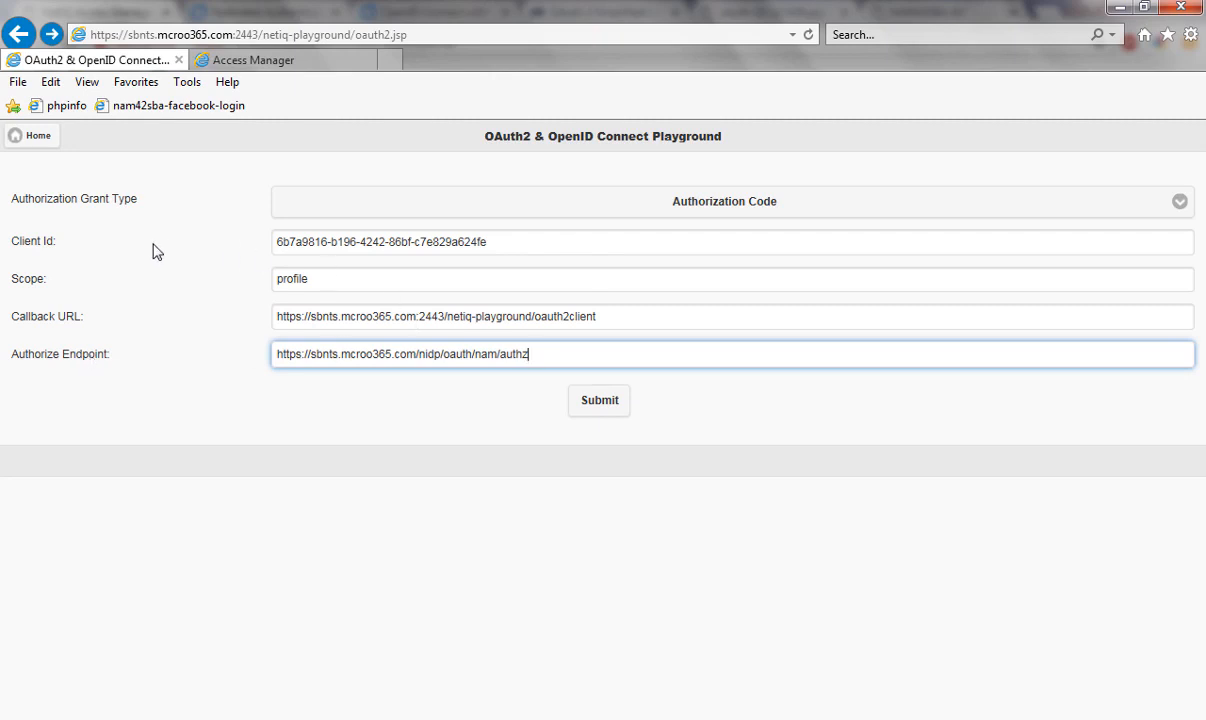
{"action": "left_click", "coordinate": [612, 412]}
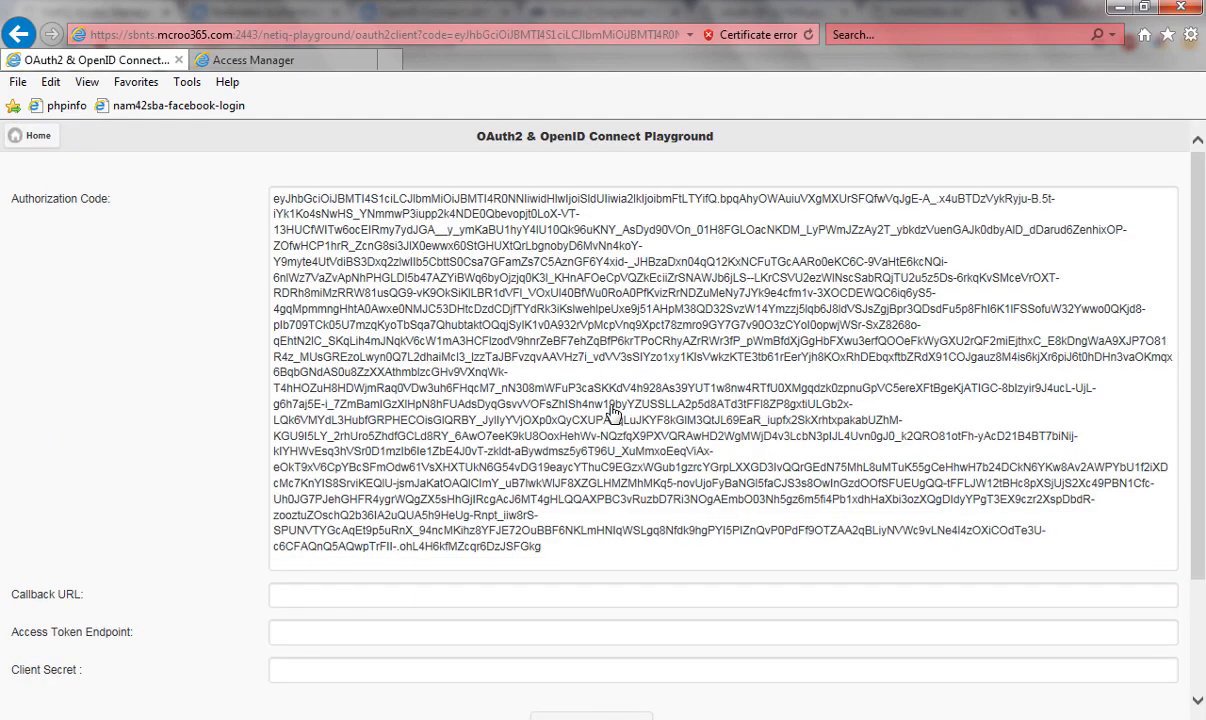
Reload the Access Manager portal page and close the HttpWatch traffic capture panel.
{"action": "left_click", "coordinate": [305, 60]}
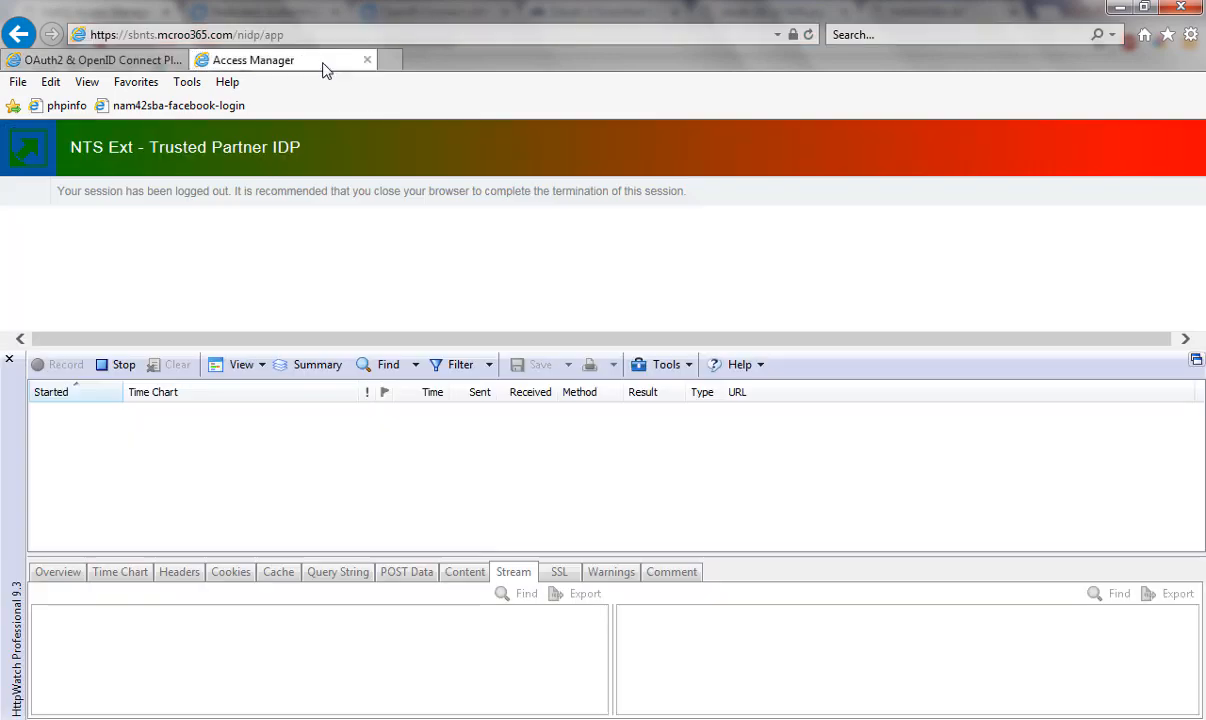
{"action": "left_click", "coordinate": [570, 40]}
{"action": "key", "text": "Return"}
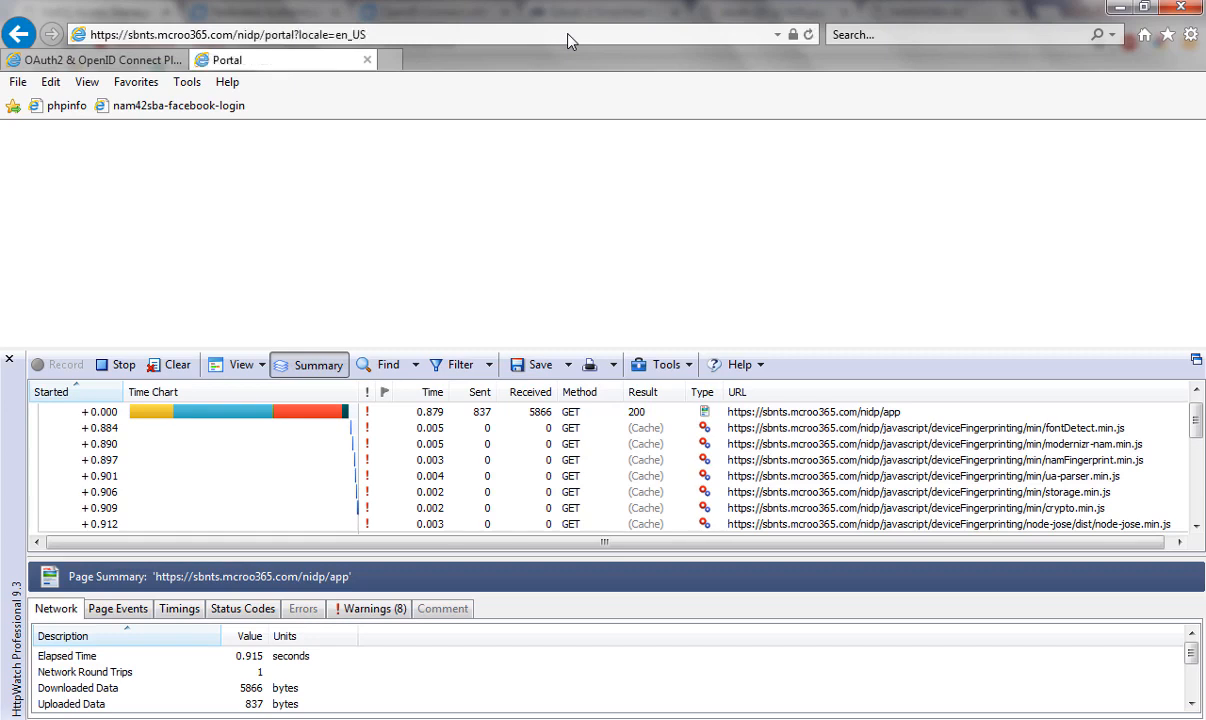
{"action": "left_click", "coordinate": [120, 365]}
{"action": "left_click", "coordinate": [8, 359]}
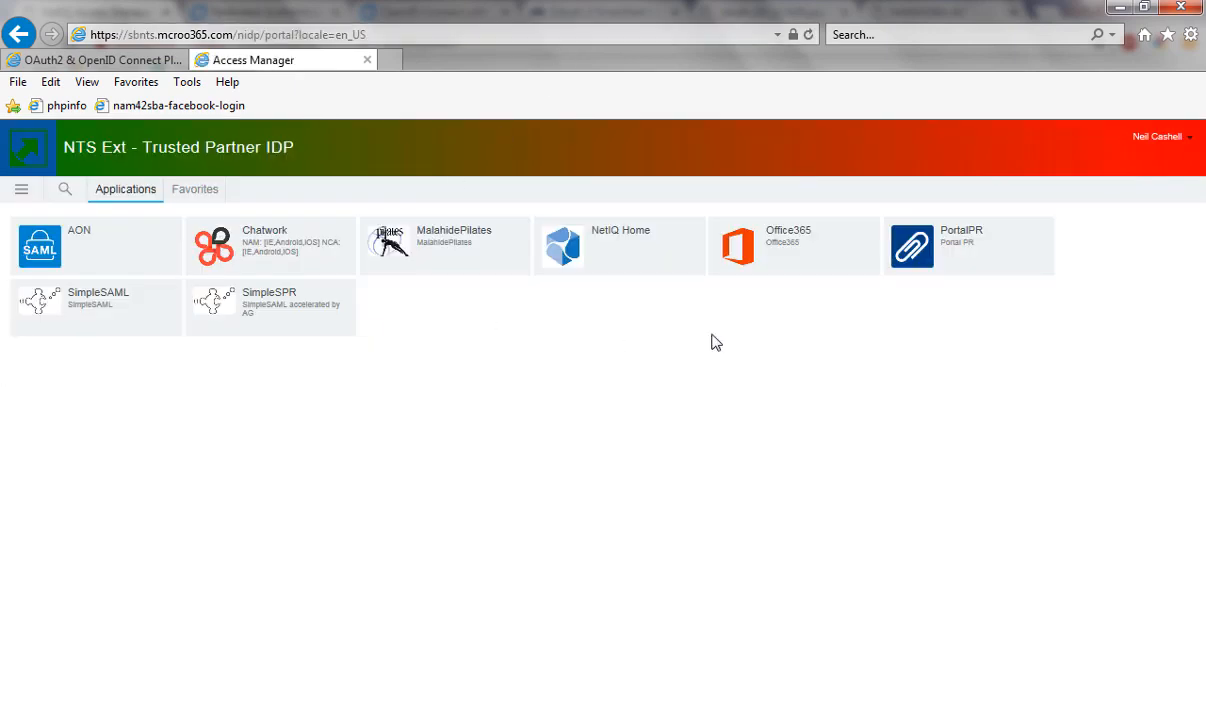
Revoke NetIQPlayground's granted access under Manage App Permissions and confirm.
{"action": "left_click", "coordinate": [1182, 146]}
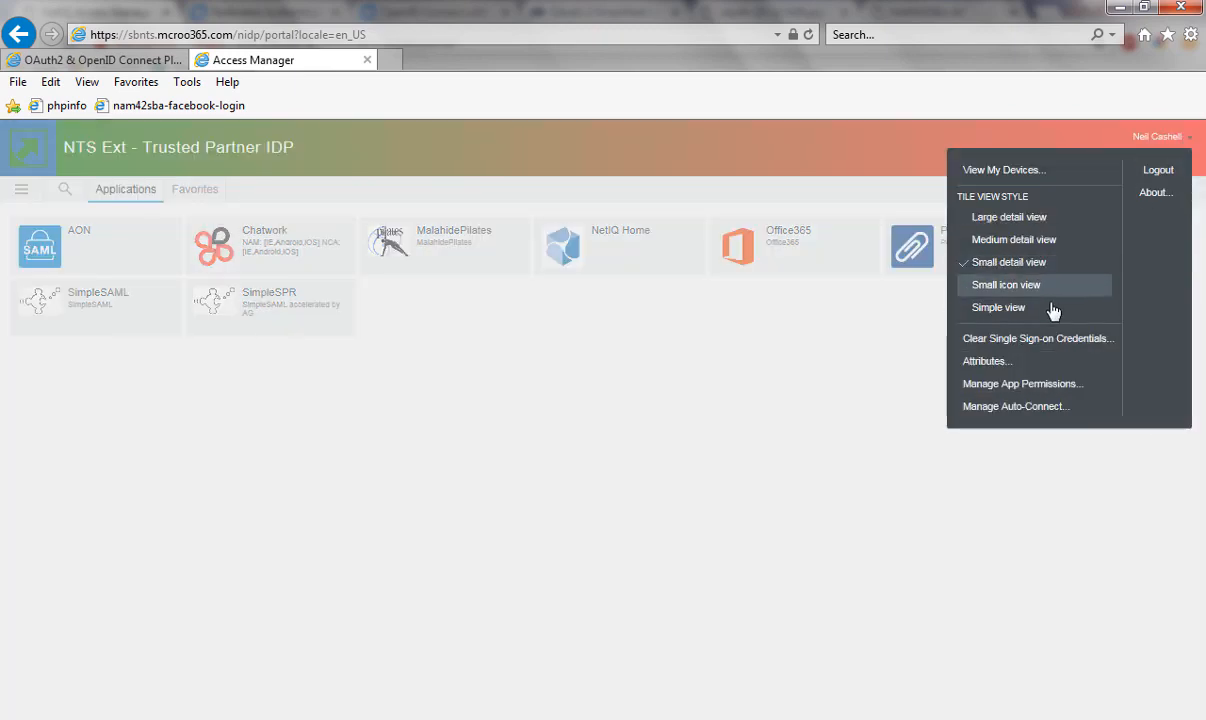
{"action": "left_click", "coordinate": [1027, 386]}
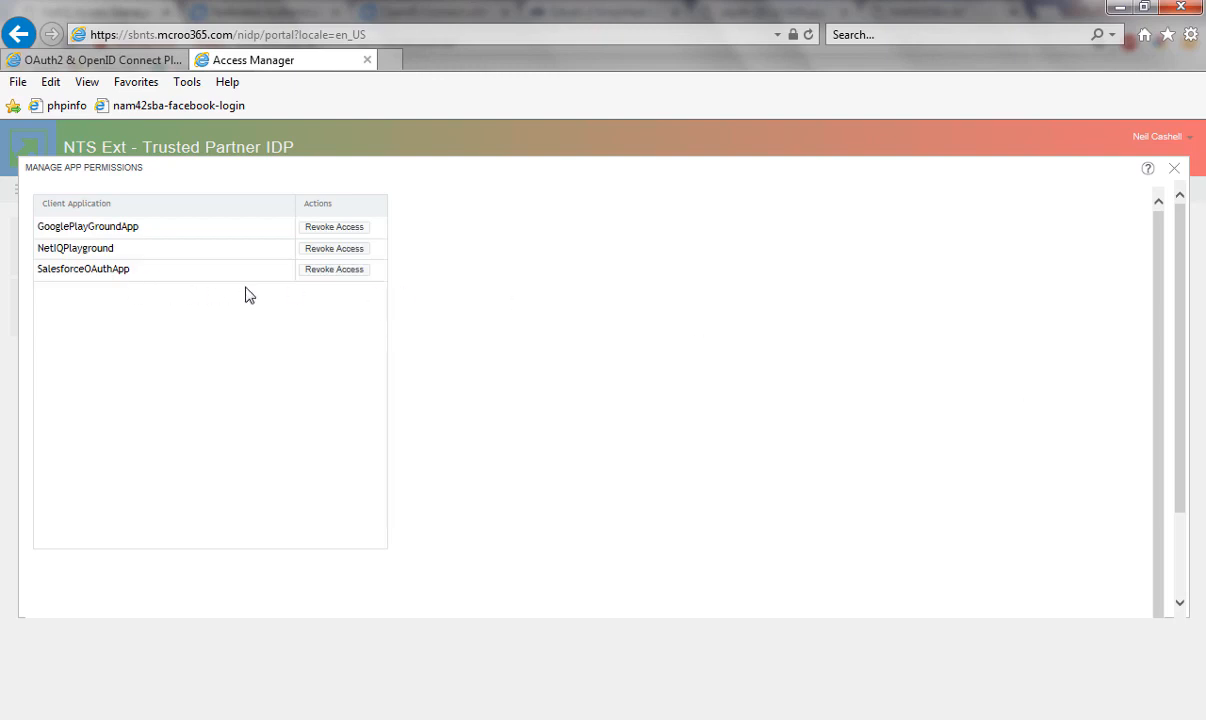
{"action": "left_click", "coordinate": [325, 251]}
{"action": "left_click", "coordinate": [668, 440]}
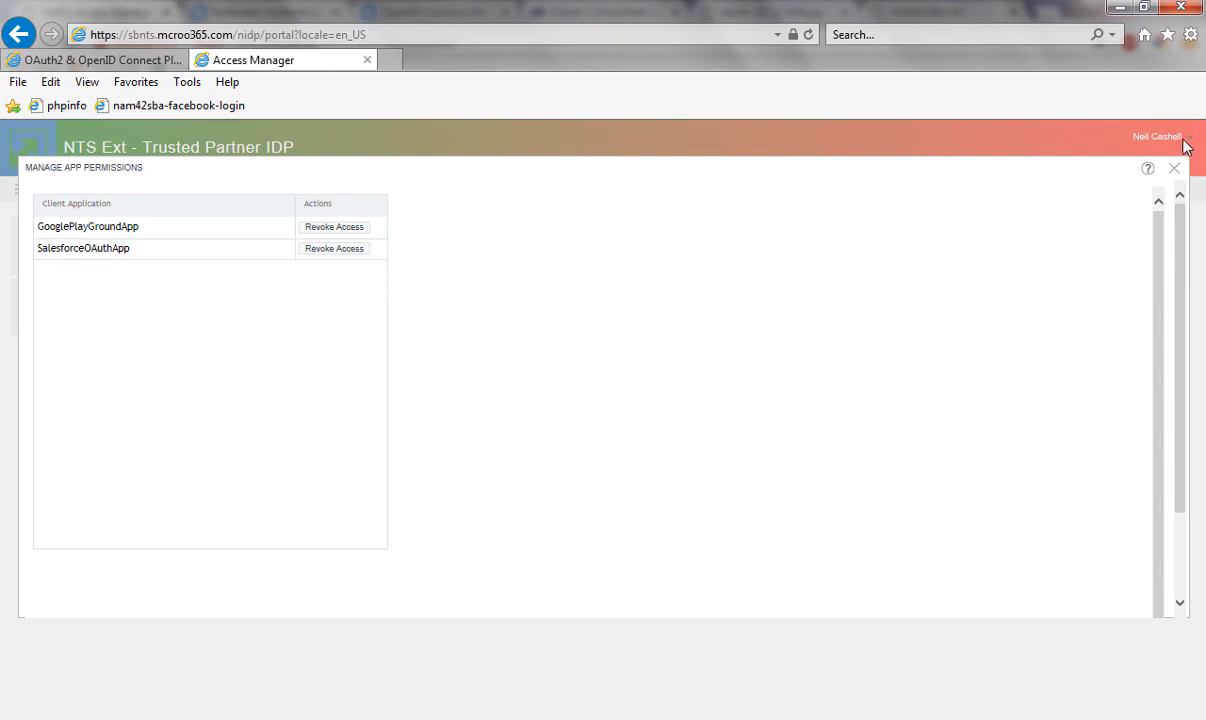
{"action": "left_click", "coordinate": [1172, 168]}
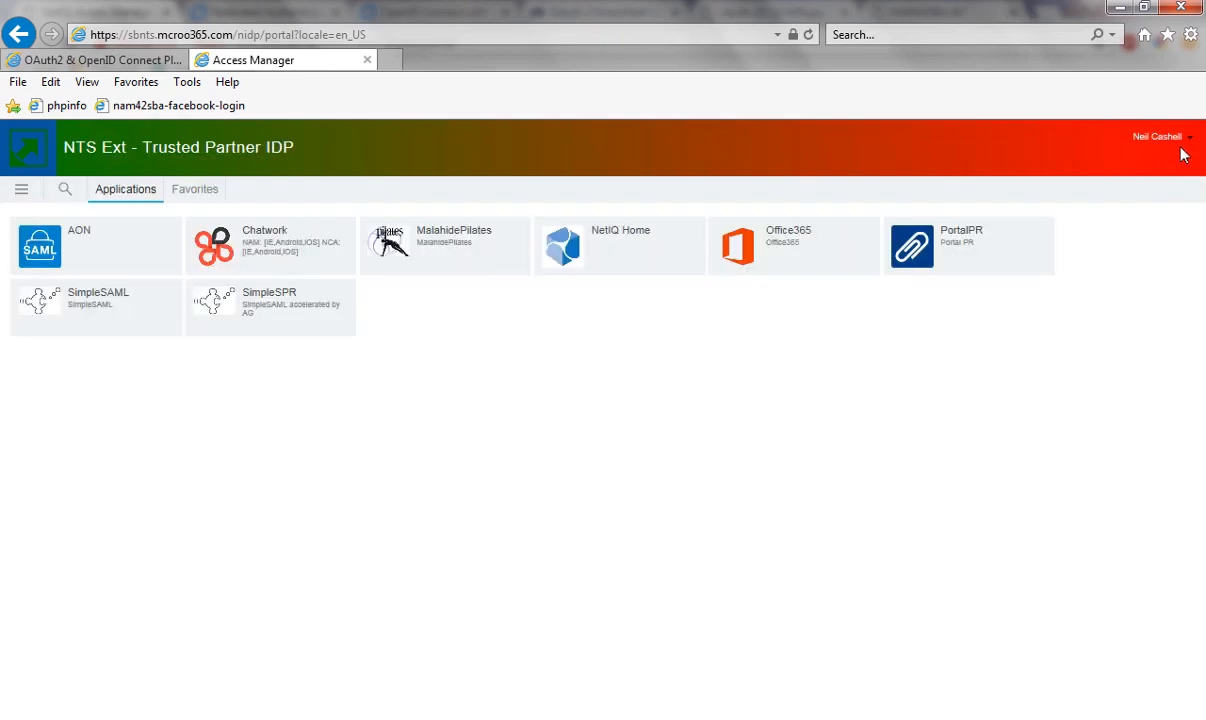
Log out of the user portal and return to the OAuth2 Playground tab.
{"action": "left_click", "coordinate": [1183, 145]}
{"action": "left_click", "coordinate": [1164, 172]}
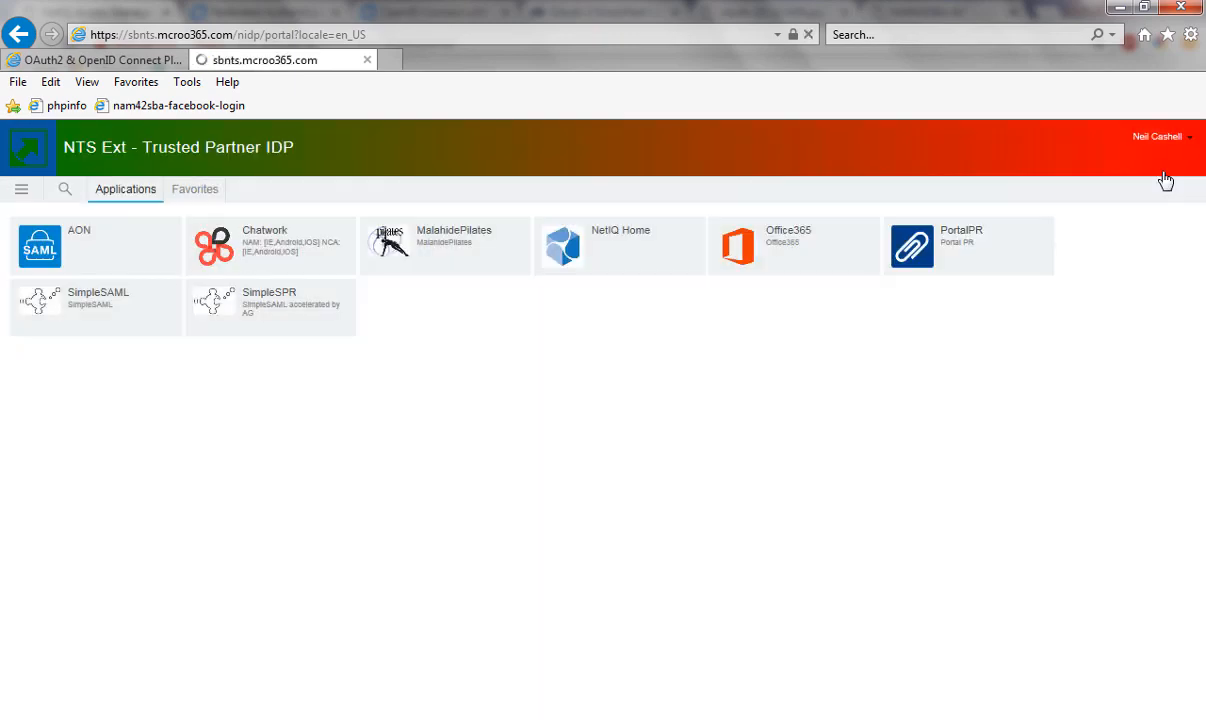
{"action": "left_click", "coordinate": [127, 62]}
Restart the playground from Home and dismiss the fingerprint and password-manager prompts.
{"action": "left_click", "coordinate": [36, 136]}
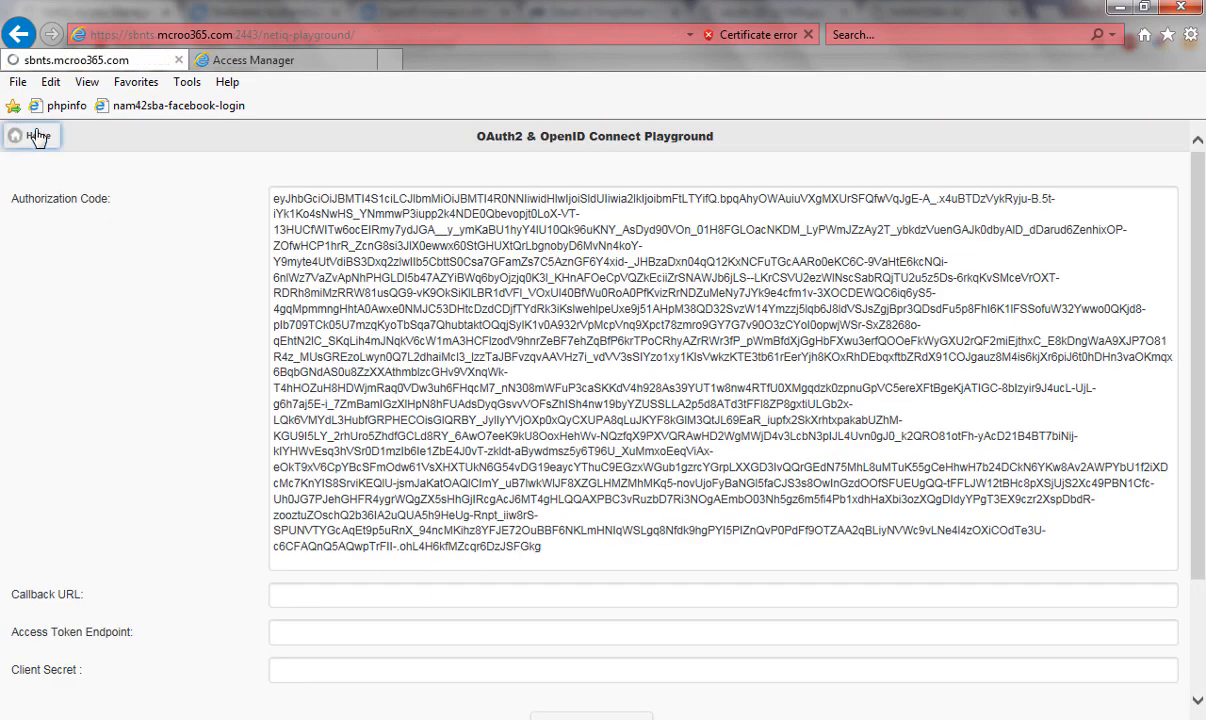
{"action": "left_click", "coordinate": [92, 236]}
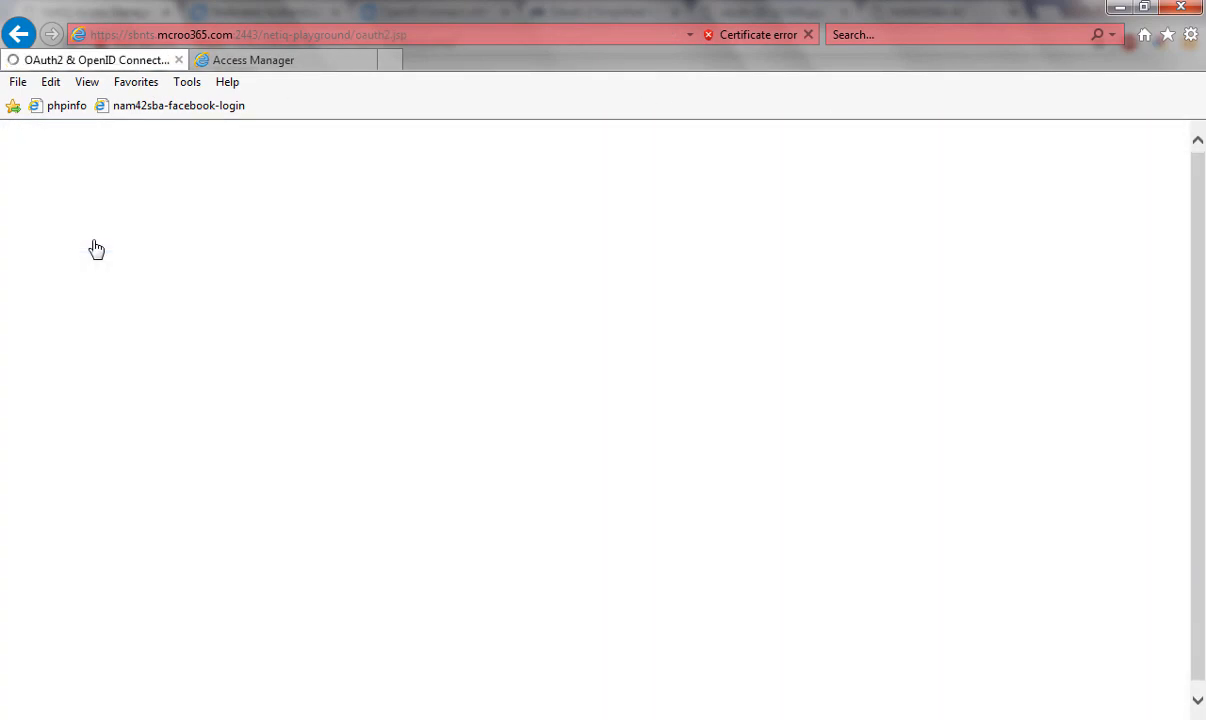
{"action": "left_click", "coordinate": [605, 467]}
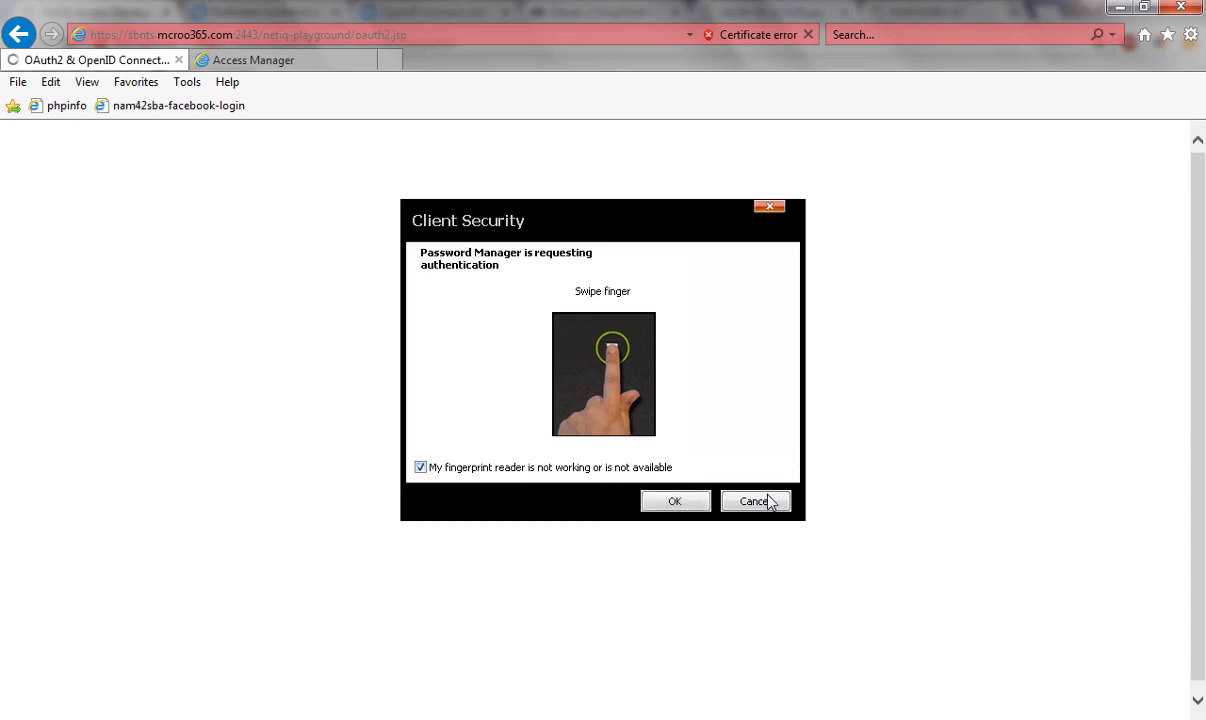
{"action": "left_click", "coordinate": [766, 502]}
Refill the saved client ID and set the scope to profile.
{"action": "left_click", "coordinate": [373, 241]}
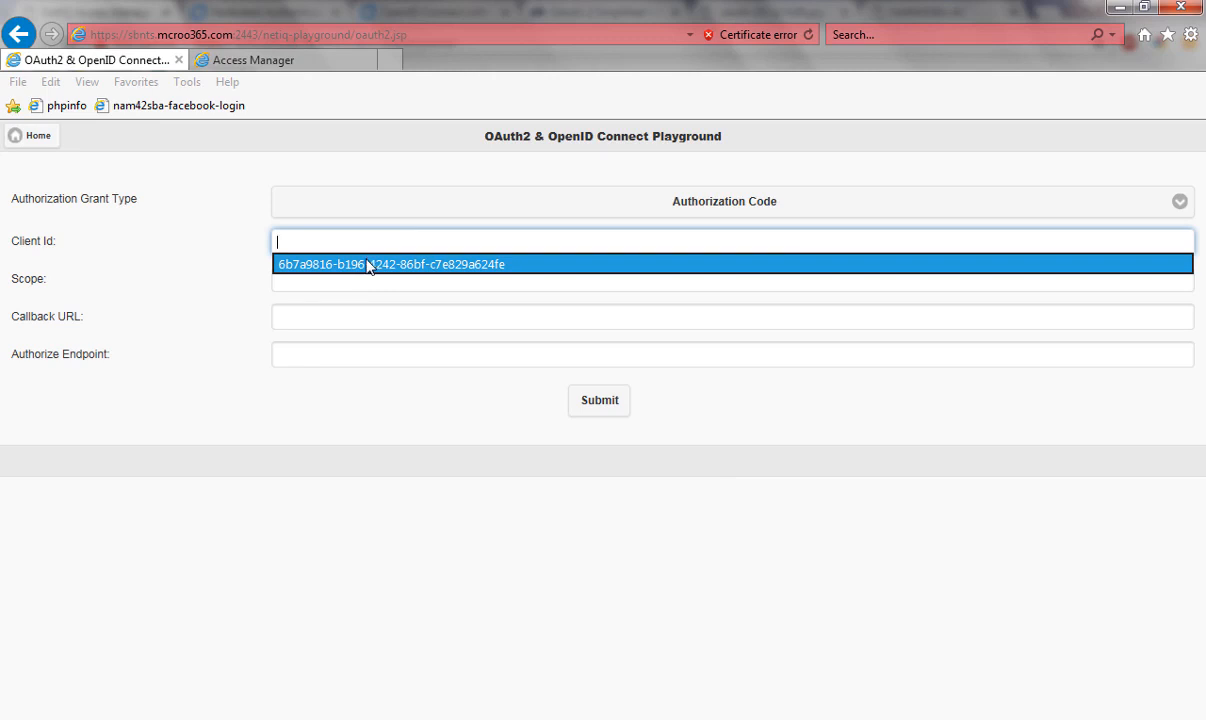
{"action": "left_click", "coordinate": [366, 266]}
{"action": "left_click", "coordinate": [361, 272]}
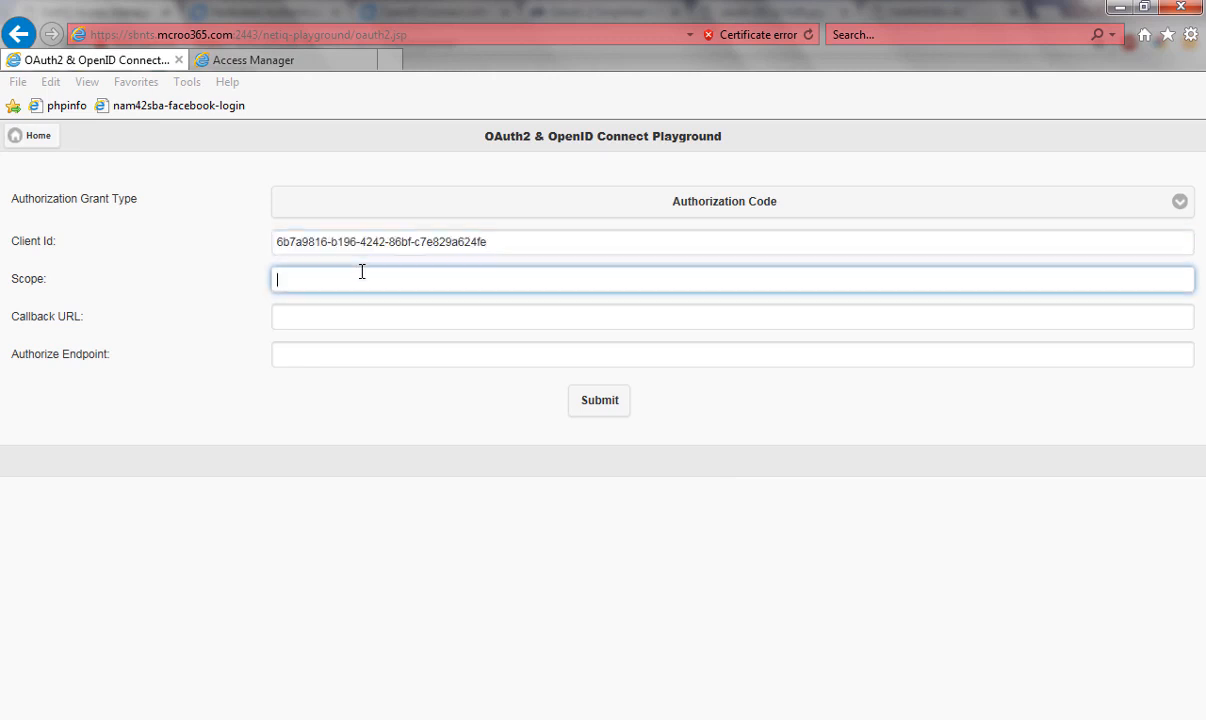
{"action": "left_click", "coordinate": [345, 301]}
Fill the oauth2client callback URL and nam/authz authorize endpoint, then submit the request.
{"action": "left_click", "coordinate": [338, 315]}
{"action": "left_click", "coordinate": [337, 315]}
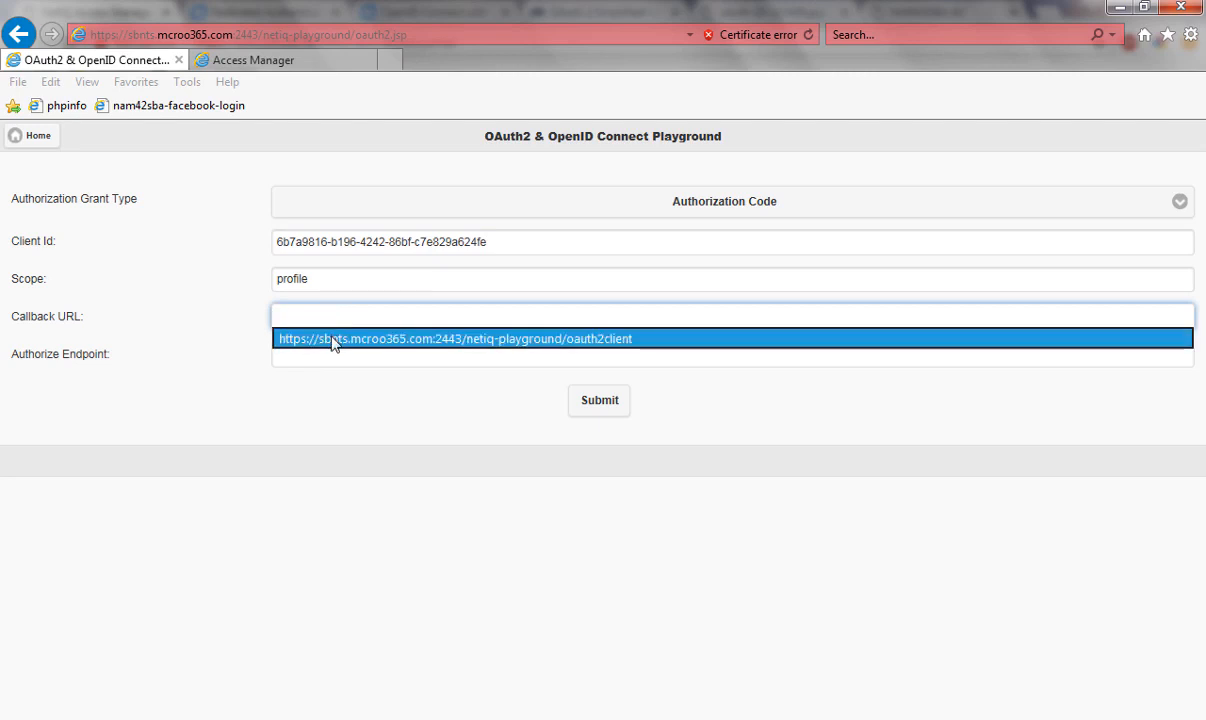
{"action": "left_click", "coordinate": [333, 341]}
{"action": "left_click", "coordinate": [330, 350]}
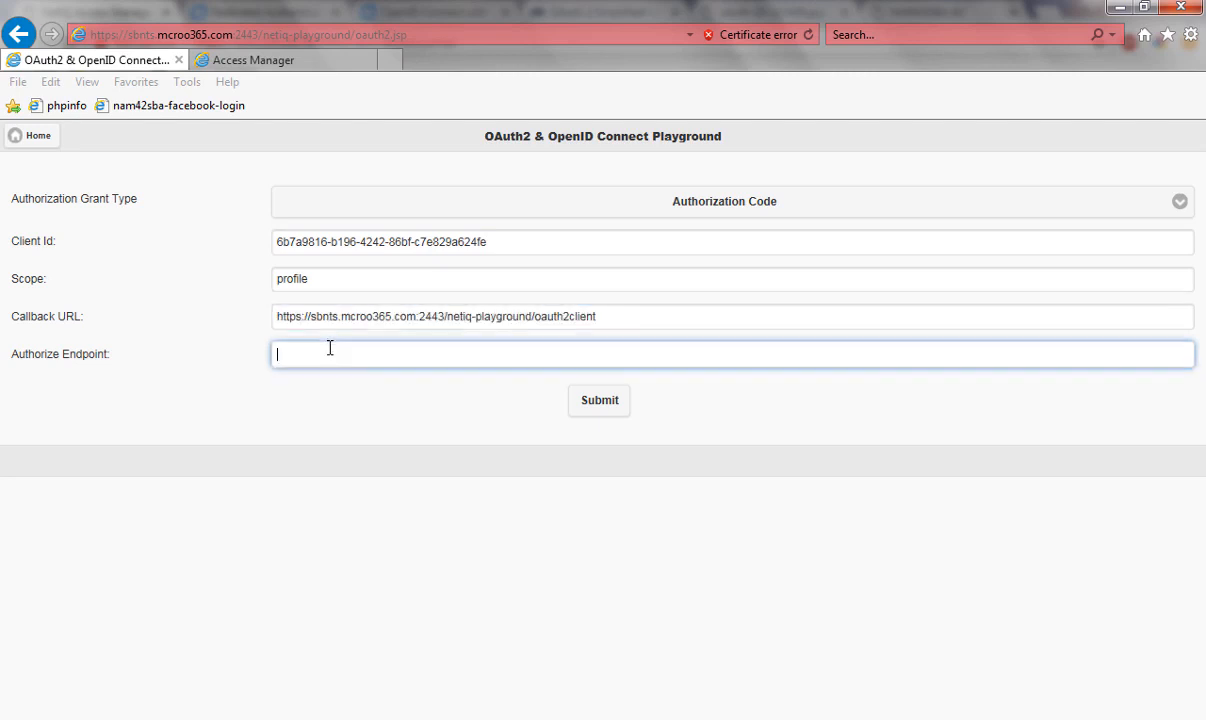
{"action": "left_click", "coordinate": [330, 347]}
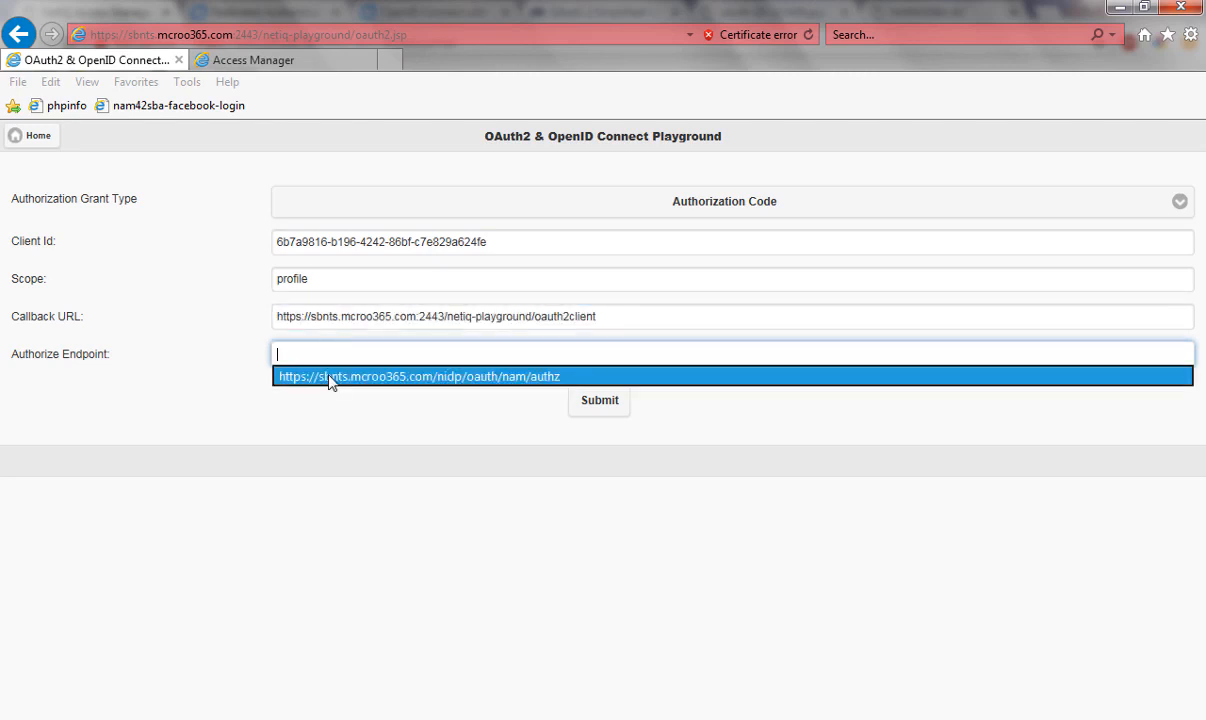
{"action": "left_click", "coordinate": [333, 378]}
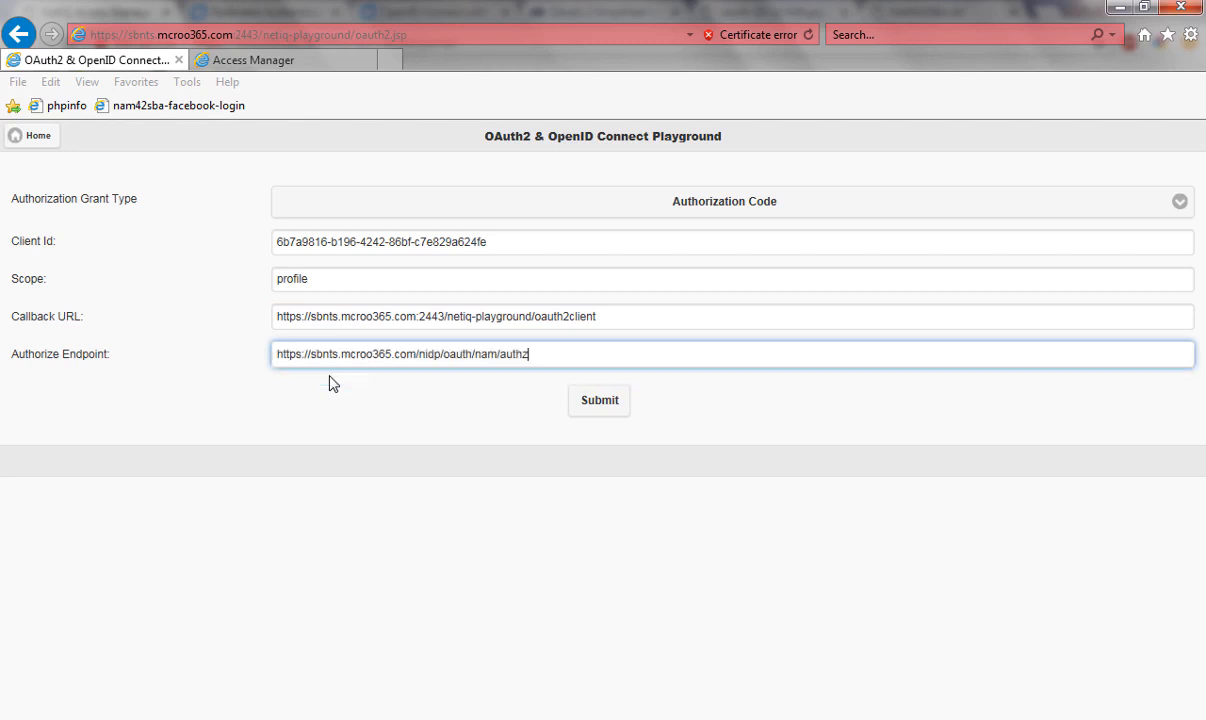
{"action": "left_click", "coordinate": [600, 404]}
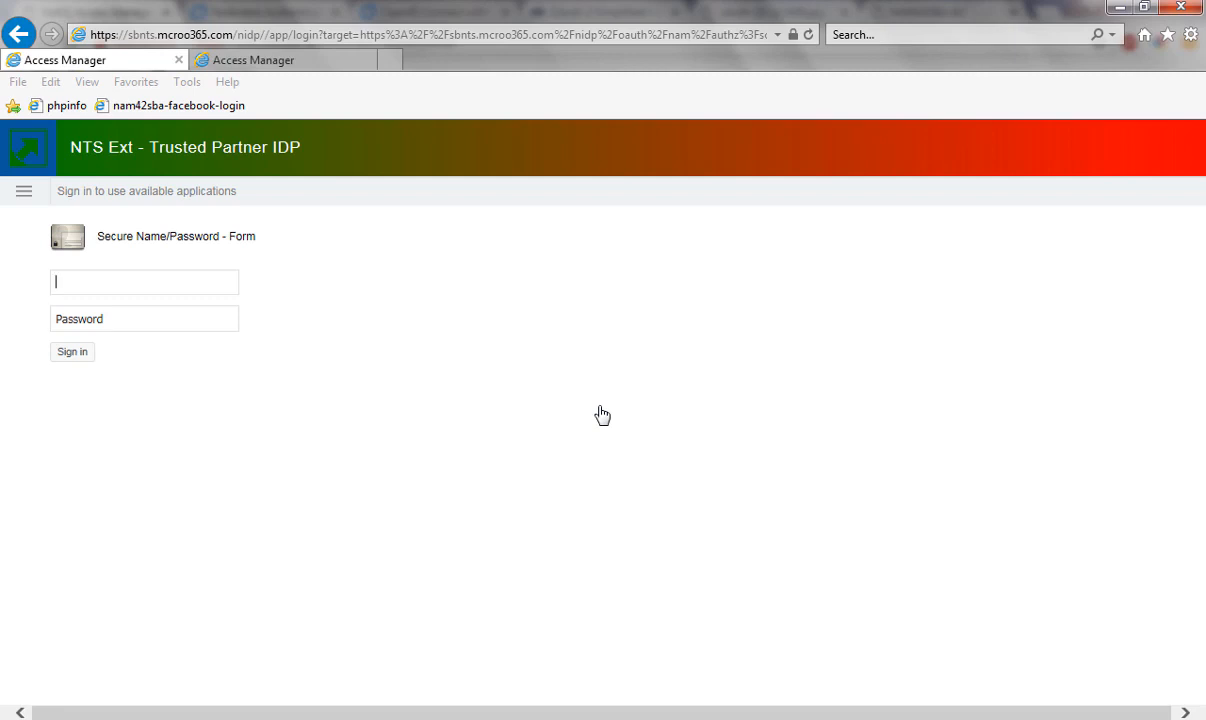
Sign in with the user's username and password, then accept NetIQPlayground's basic-profile access.
{"action": "type", "text": "ncashell"}
{"action": "key", "text": "Tab"}
{"action": "type", "text": "******"}
{"action": "left_click", "coordinate": [83, 356]}
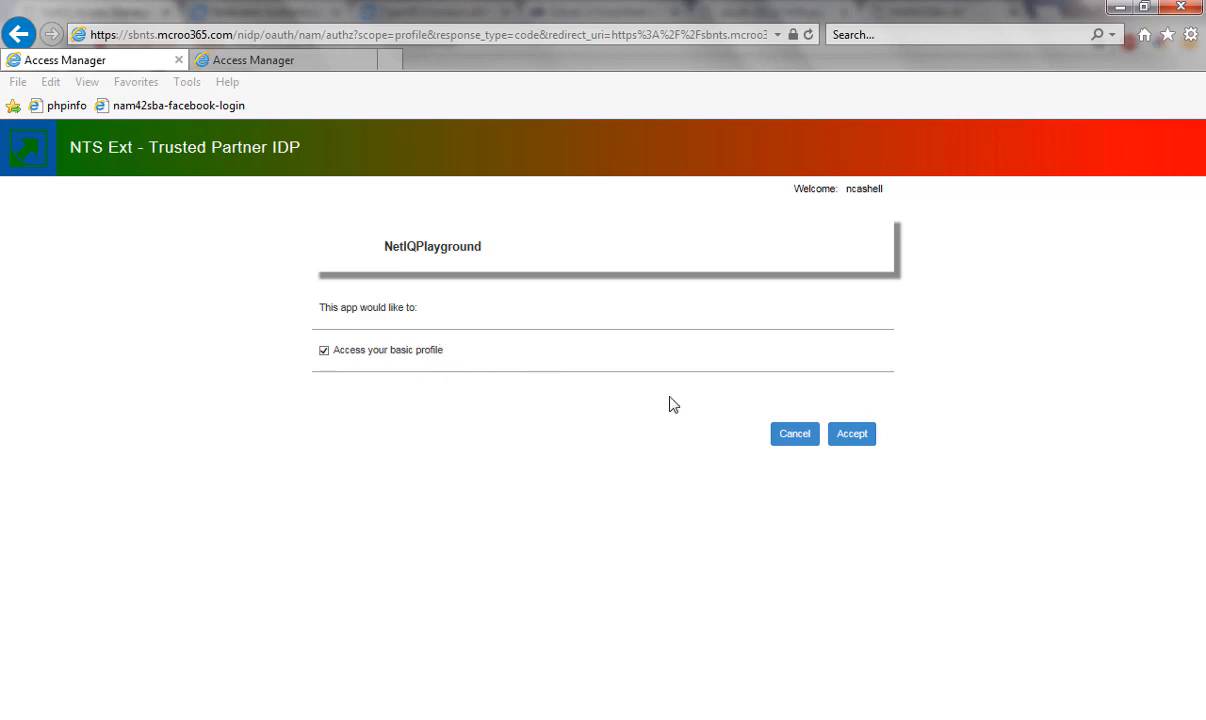
{"action": "left_click", "coordinate": [842, 436]}
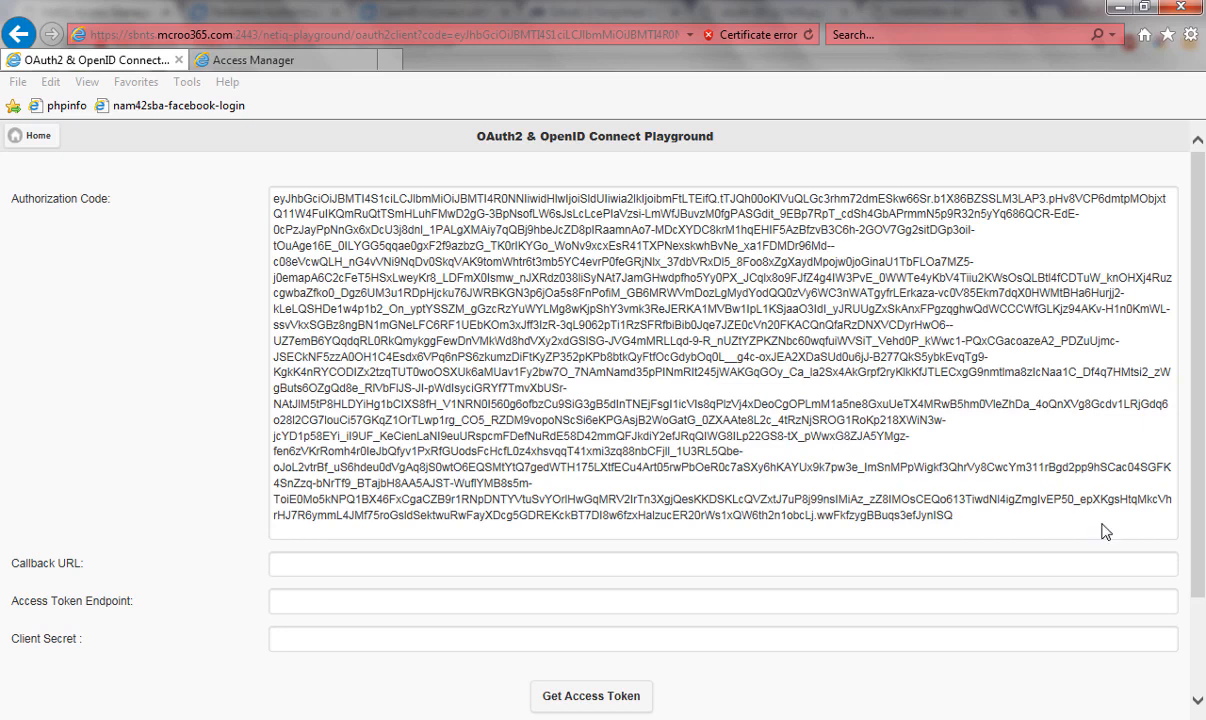
Expand the Request details and highlight authz, the profile scope and response_type=code in the URL.
{"action": "scroll", "coordinate": [1130, 538], "scroll_direction": "down", "scroll_amount": 3}
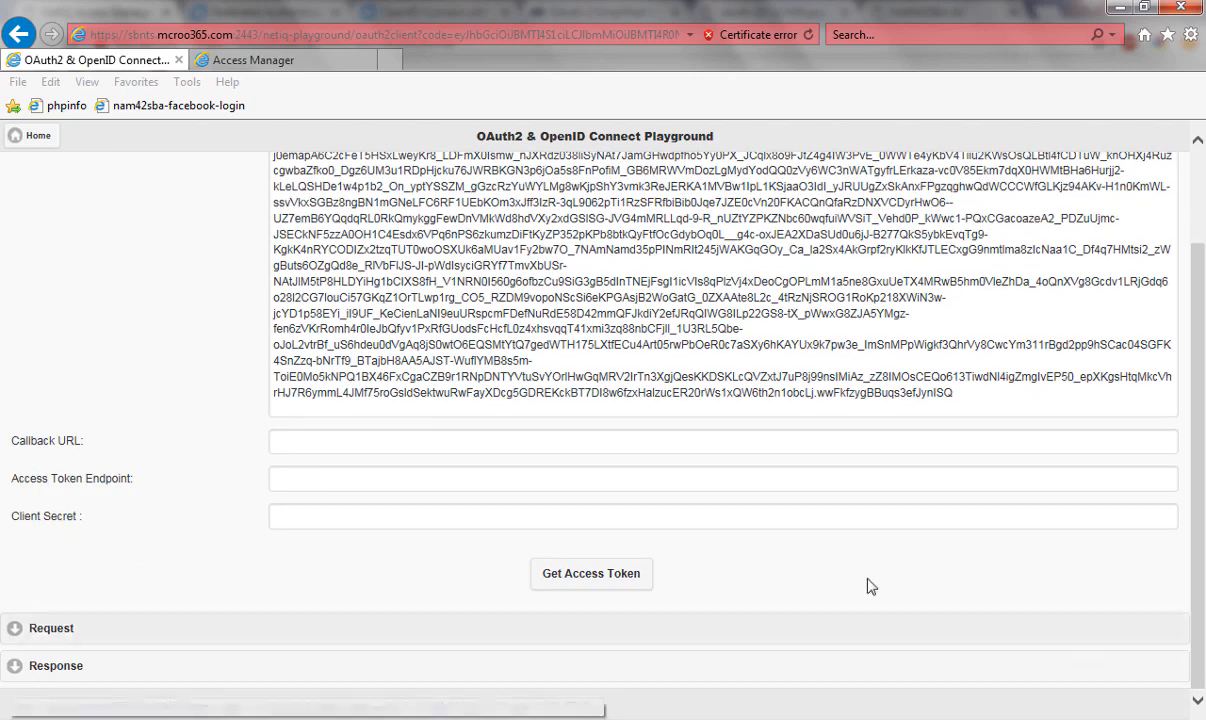
{"action": "left_click", "coordinate": [48, 630]}
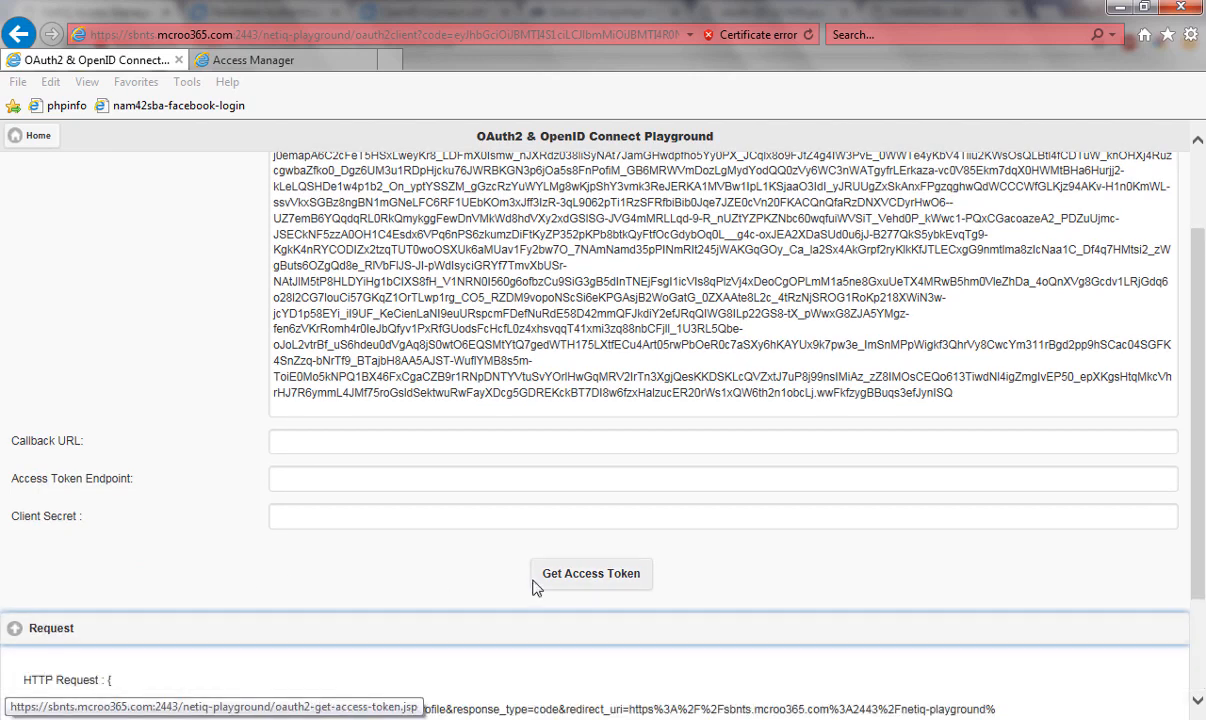
{"action": "scroll", "coordinate": [1200, 577], "scroll_direction": "down", "scroll_amount": 3}
{"action": "scroll", "coordinate": [1200, 577], "scroll_direction": "down", "scroll_amount": 2}
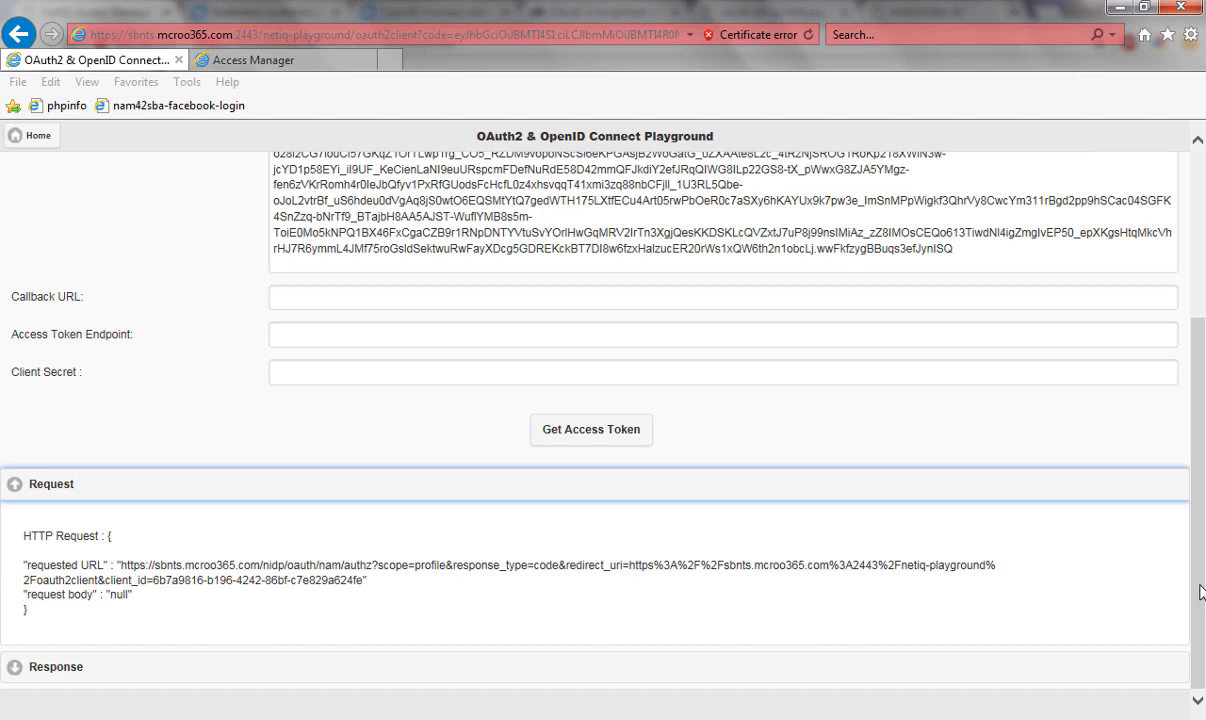
{"action": "double_click", "coordinate": [343, 566]}
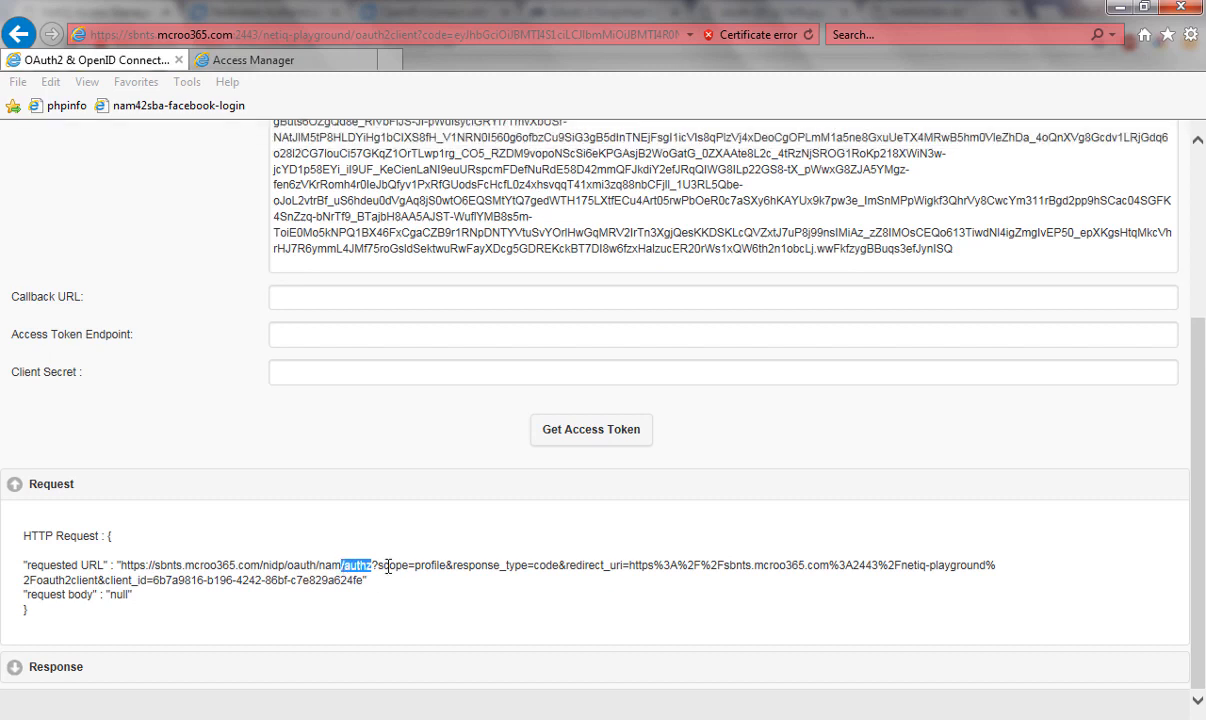
{"action": "left_click", "coordinate": [427, 564]}
{"action": "double_click", "coordinate": [427, 564]}
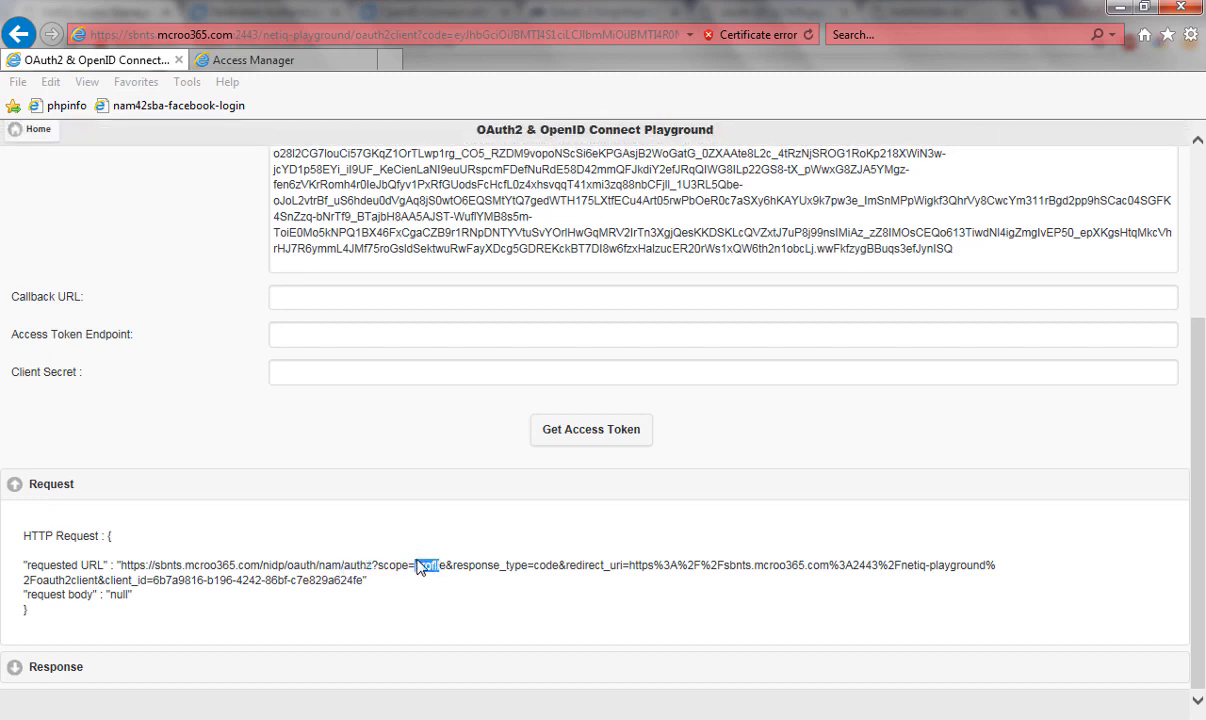
{"action": "left_click_drag", "start_coordinate": [453, 566], "coordinate": [560, 570]}
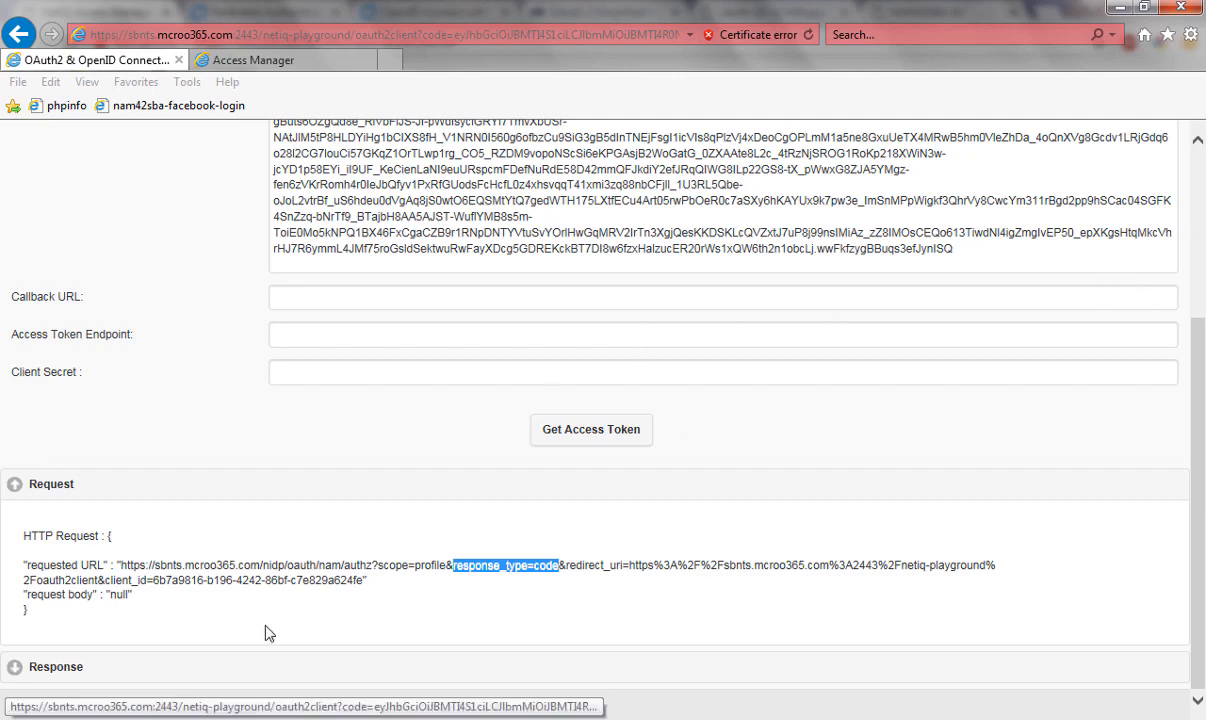
Expand the Response details and highlight the returned authorization code value.
{"action": "left_click", "coordinate": [58, 664]}
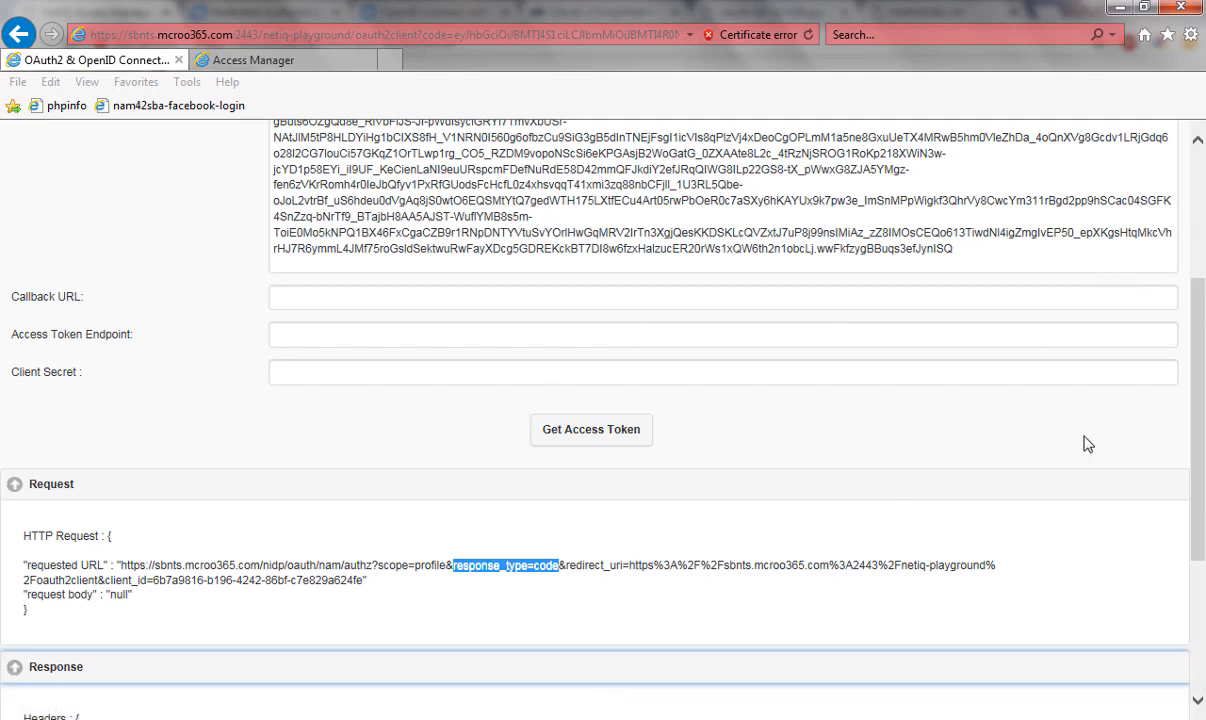
{"action": "left_click_drag", "start_coordinate": [1193, 490], "coordinate": [1198, 625]}
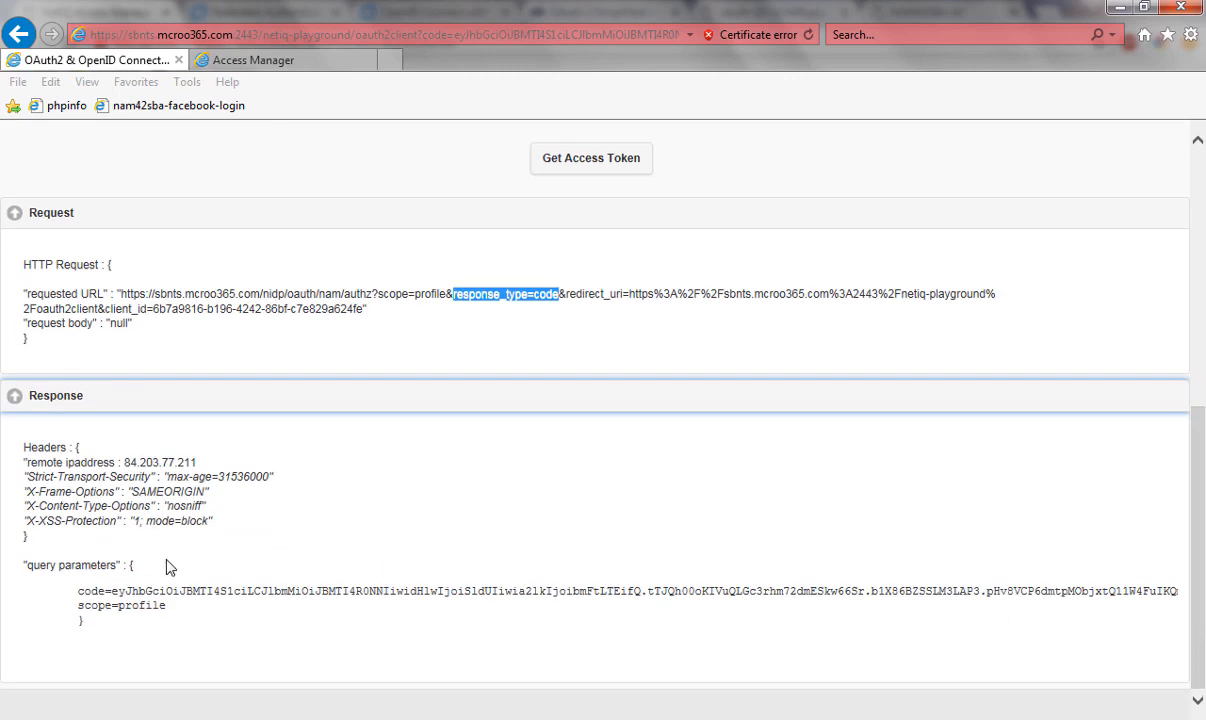
{"action": "left_click", "coordinate": [113, 590]}
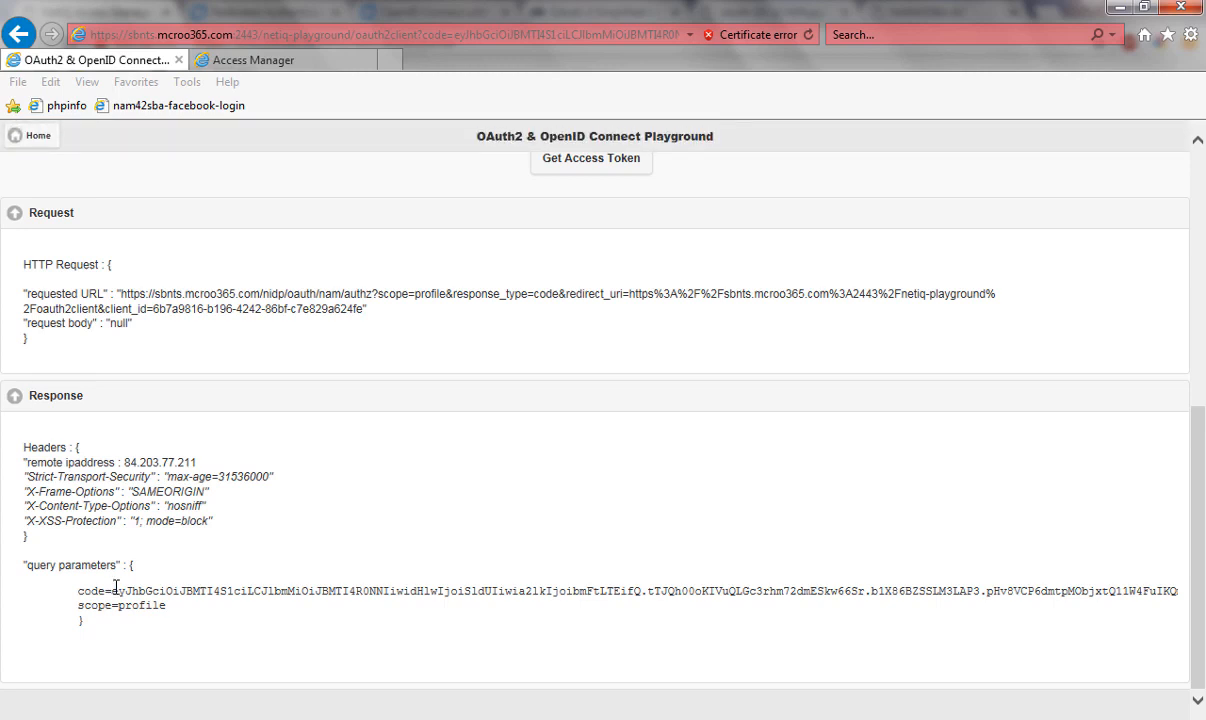
{"action": "left_click_drag", "start_coordinate": [111, 590], "coordinate": [241, 591]}
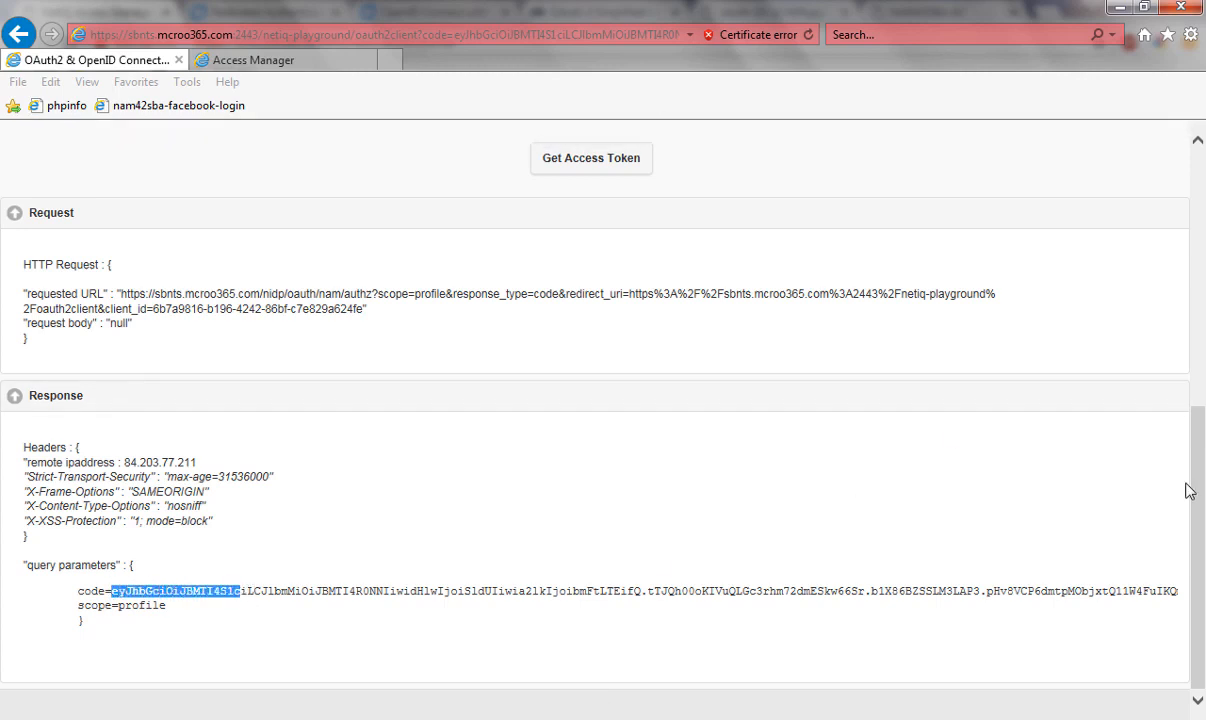
{"action": "scroll", "coordinate": [1204, 490], "scroll_direction": "up", "scroll_amount": 5}
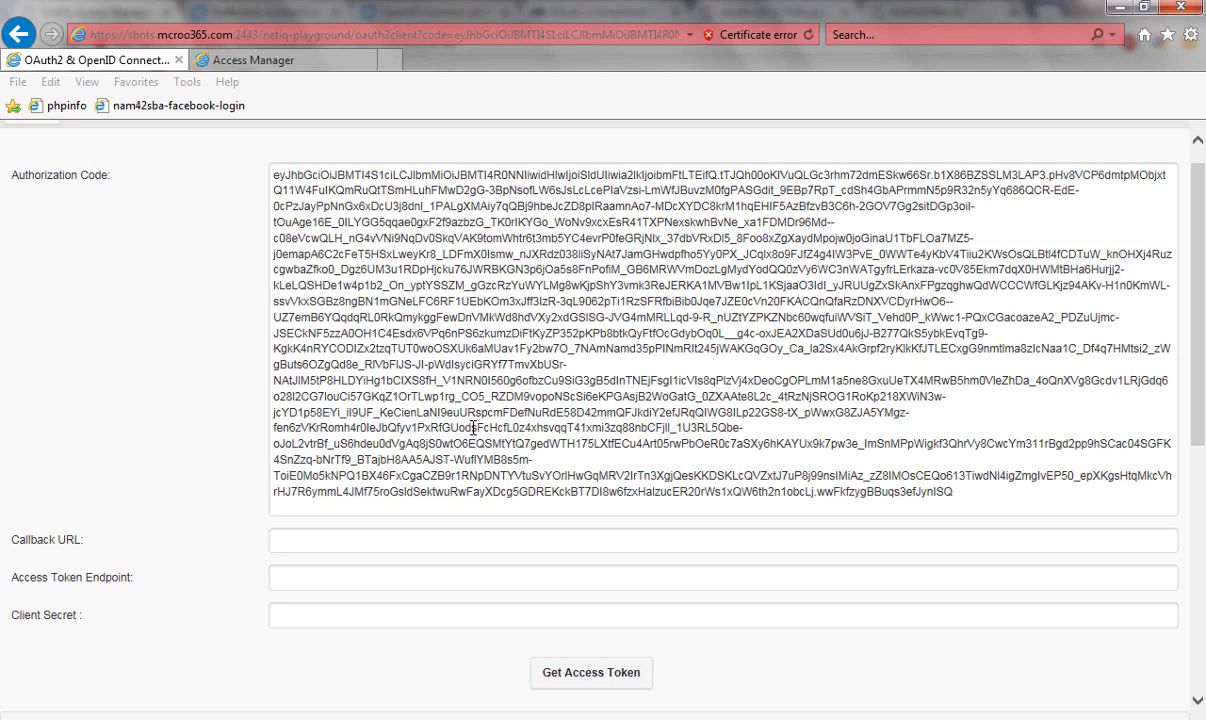
Fill the oauth2client Callback URL, the nidp/oauth/nam/token endpoint and the saved Client Secret.
{"action": "left_click", "coordinate": [304, 545]}
{"action": "left_click", "coordinate": [304, 544]}
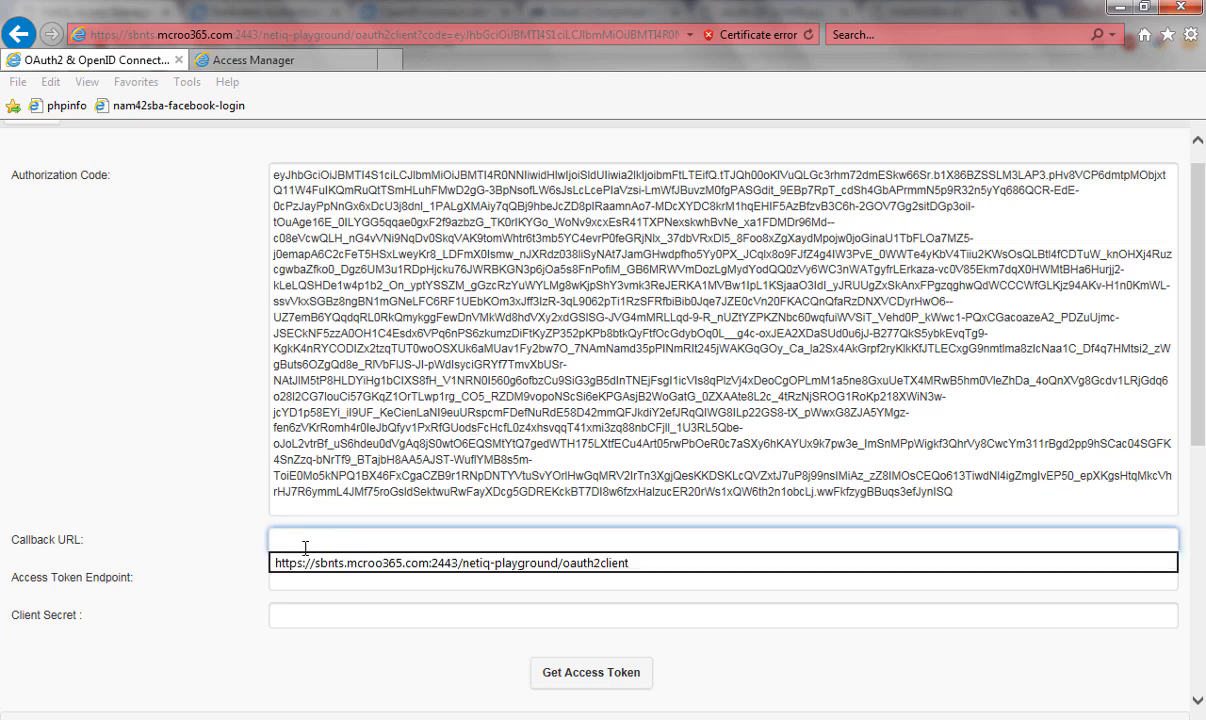
{"action": "left_click", "coordinate": [307, 564]}
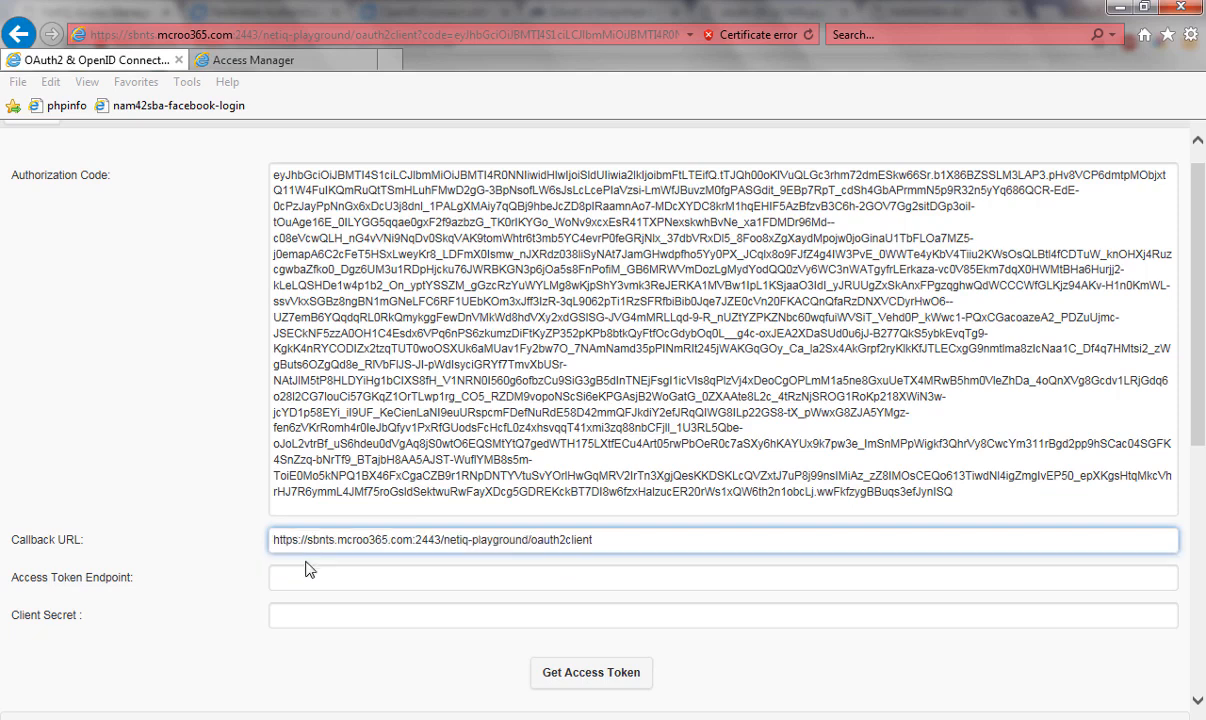
{"action": "left_click", "coordinate": [307, 577]}
{"action": "left_click", "coordinate": [307, 577]}
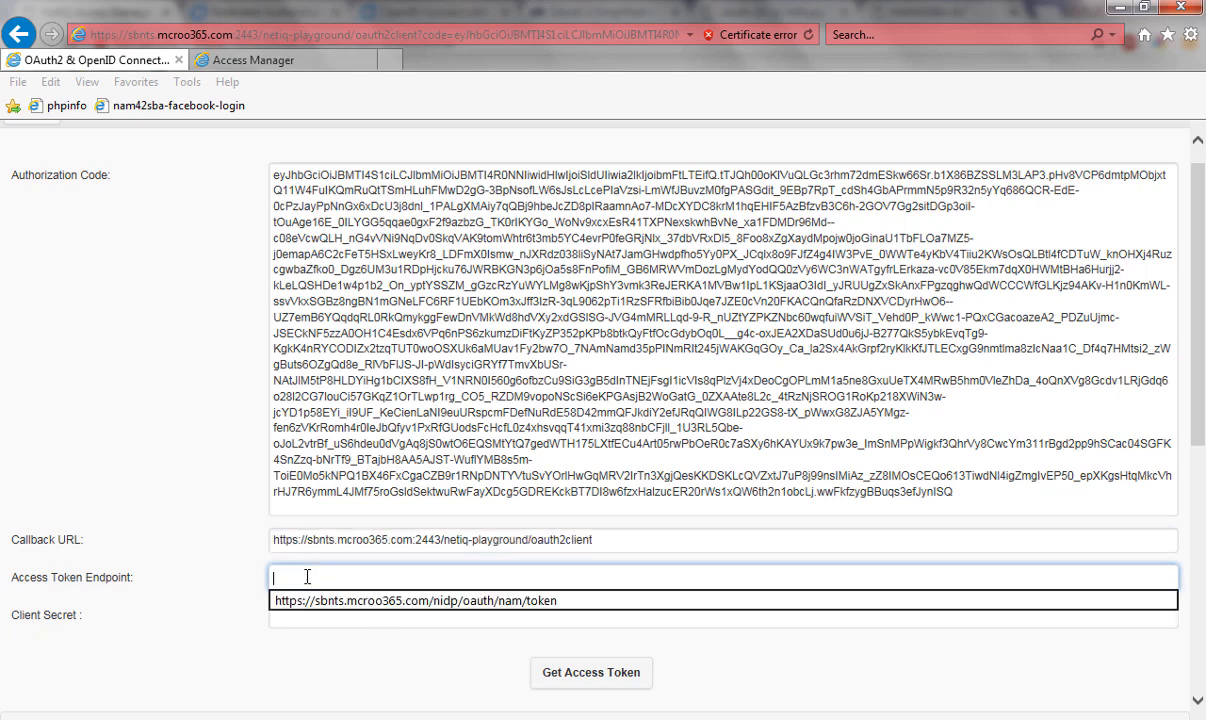
{"action": "left_click", "coordinate": [311, 597]}
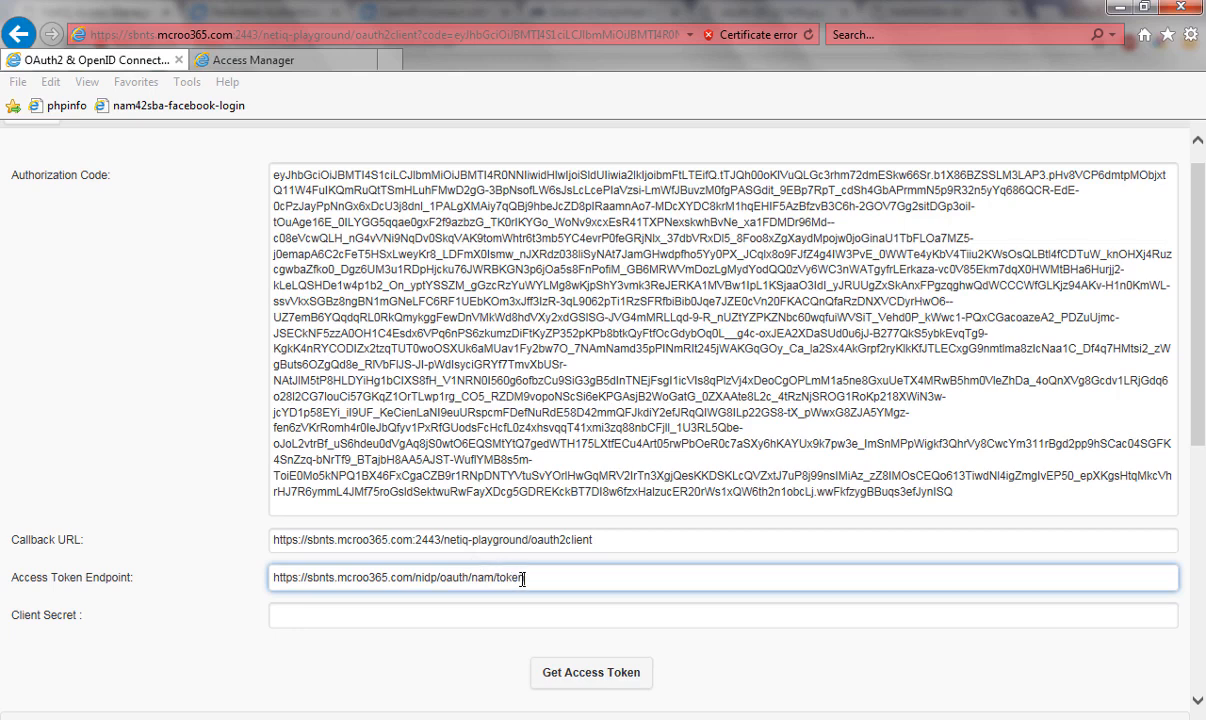
{"action": "left_click", "coordinate": [418, 615]}
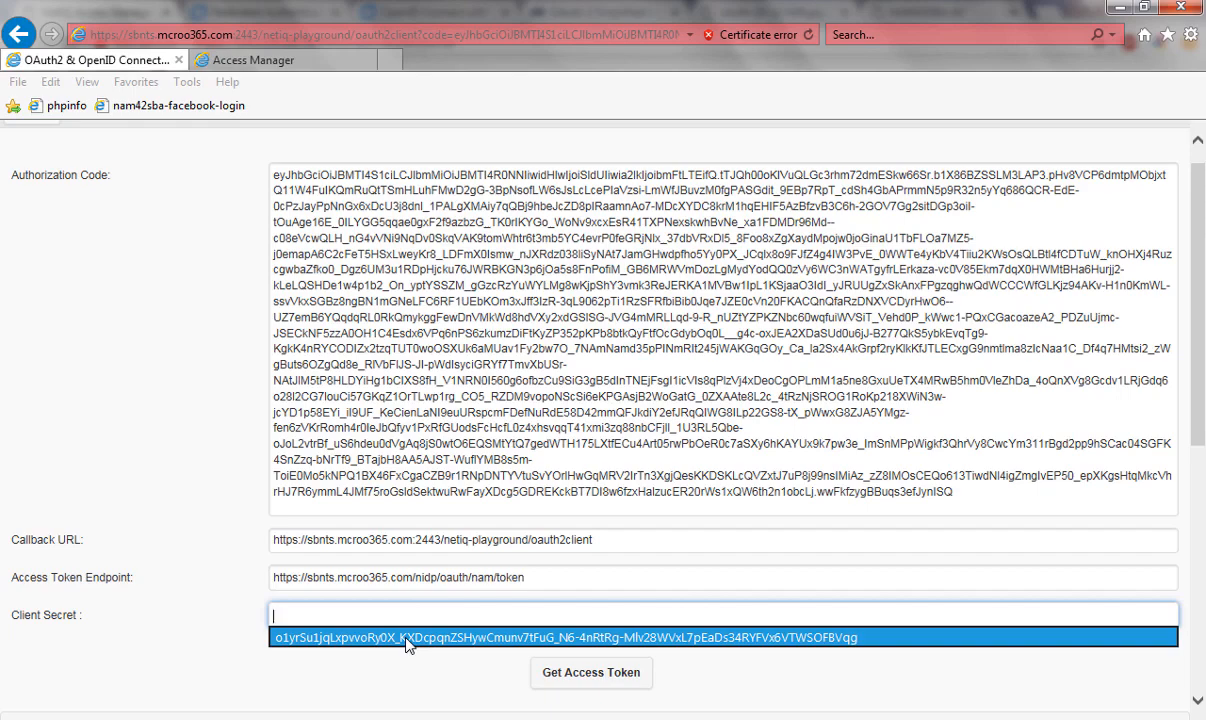
{"action": "left_click", "coordinate": [406, 638]}
{"action": "key", "text": "alt+Tab"}
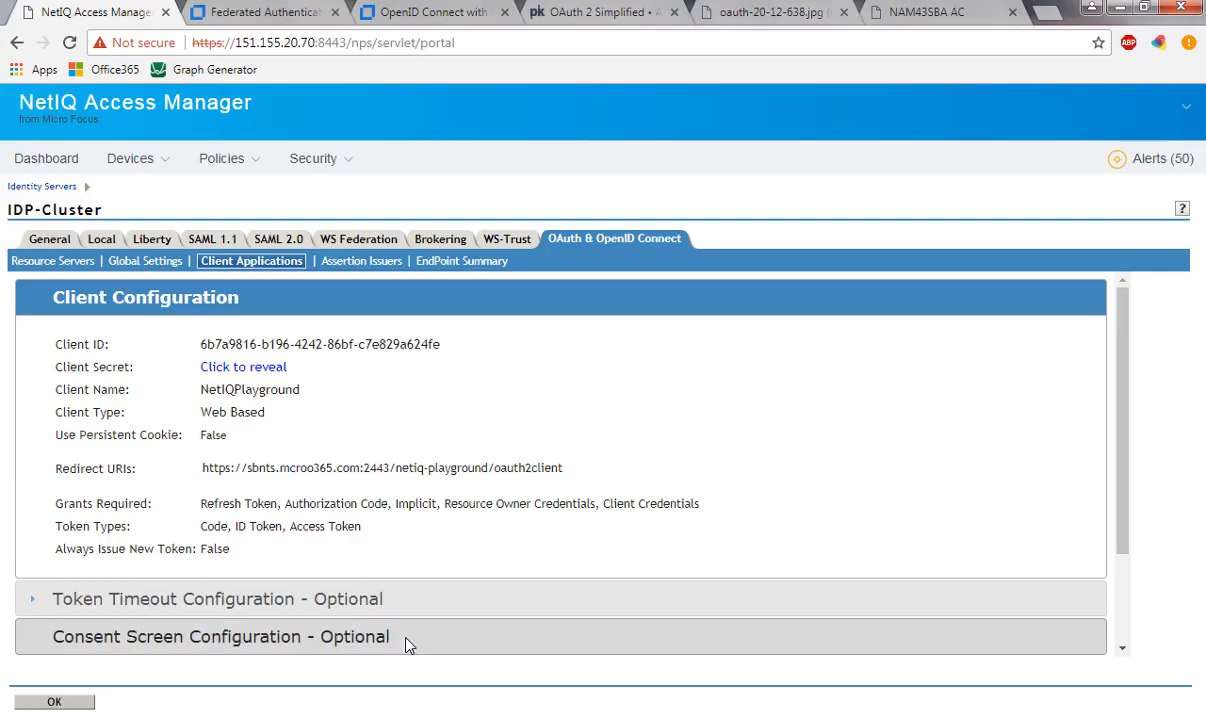
Reveal the NetIQPlayground client secret in the Administration Console to compare, then return to the playground.
{"action": "left_click", "coordinate": [220, 368]}
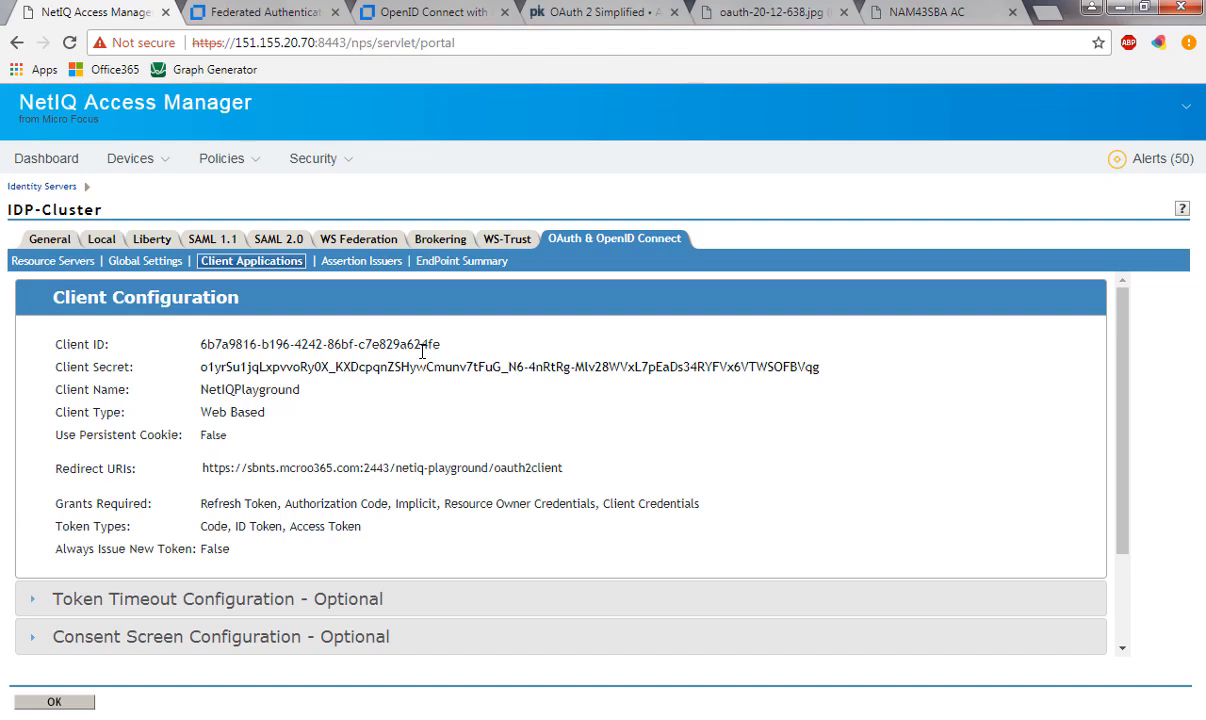
{"action": "key", "text": "alt+Tab"}
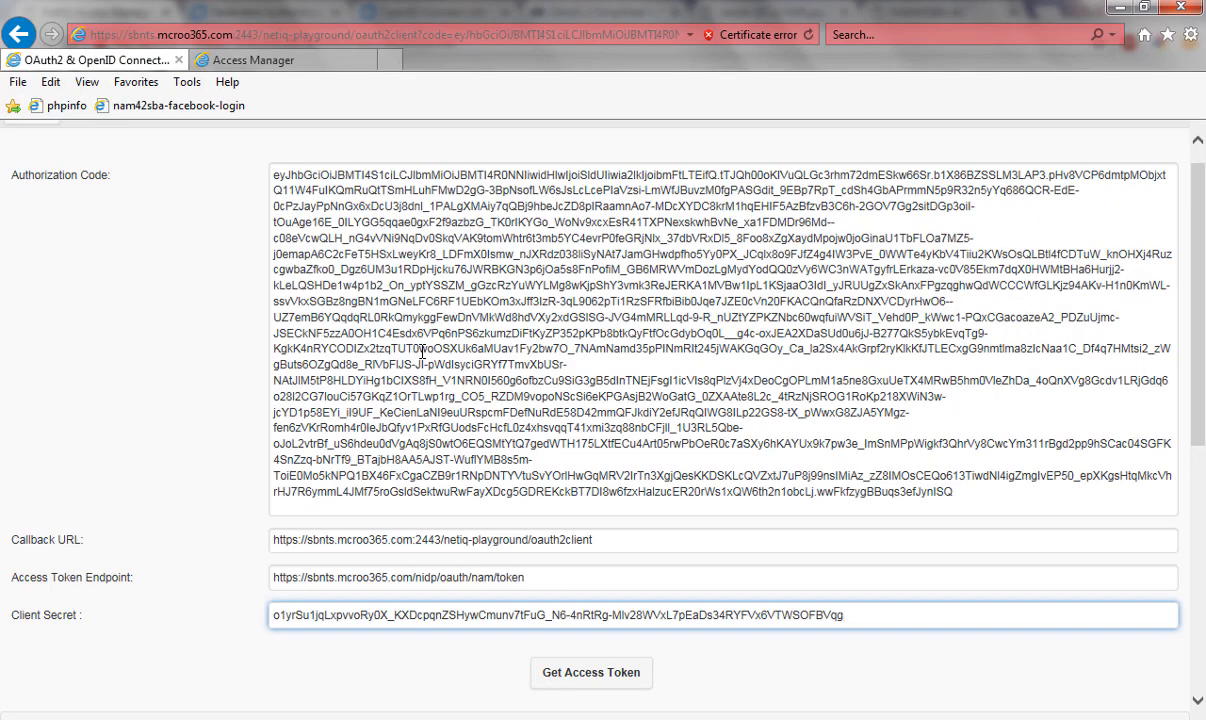
Request an access token with Get Access Token and wait for the token page.
{"action": "left_click", "coordinate": [602, 677]}
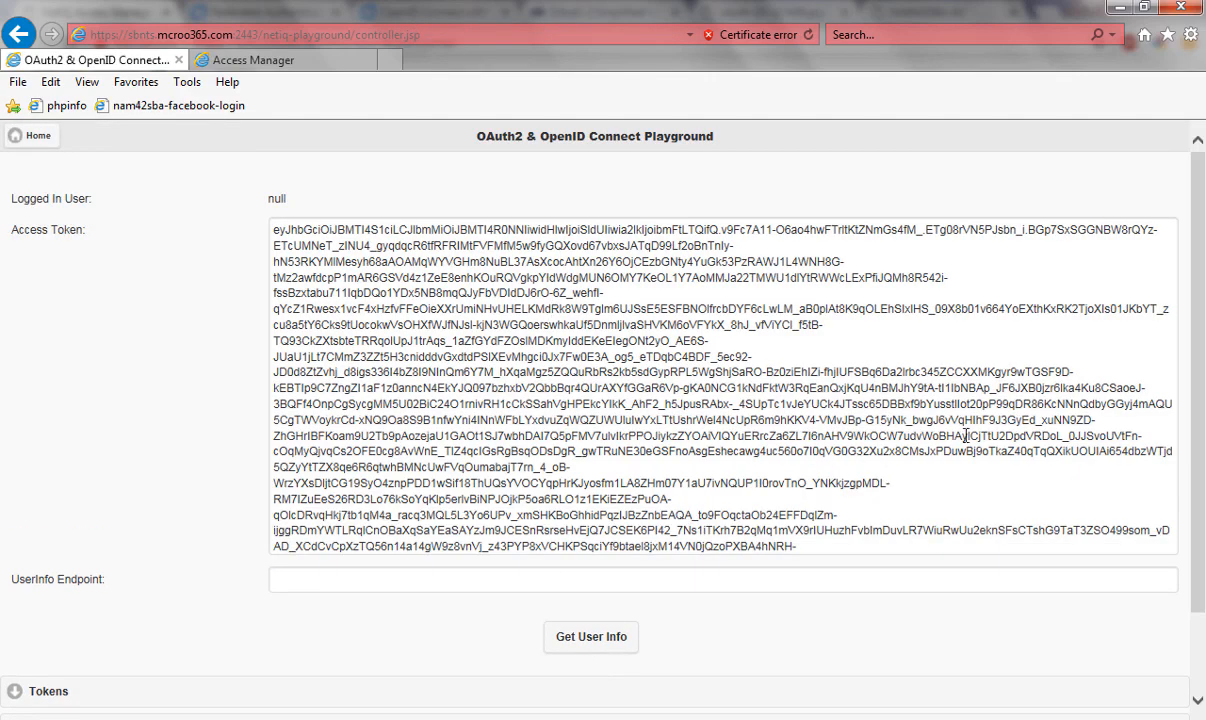
{"action": "left_click_drag", "start_coordinate": [1198, 477], "coordinate": [1200, 522]}
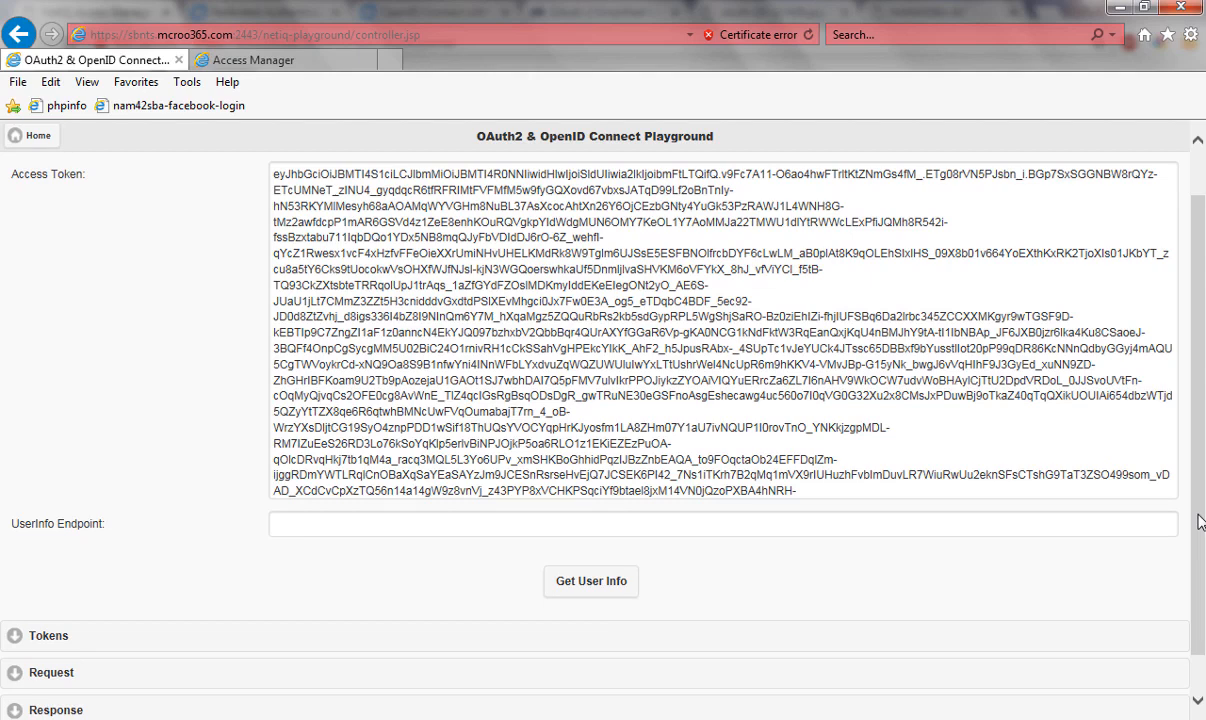
Expand the token Request, highlight code, token endpoint, redirect_uri and client_id, then expand Tokens.
{"action": "scroll", "coordinate": [950, 500], "scroll_direction": "down", "scroll_amount": 1}
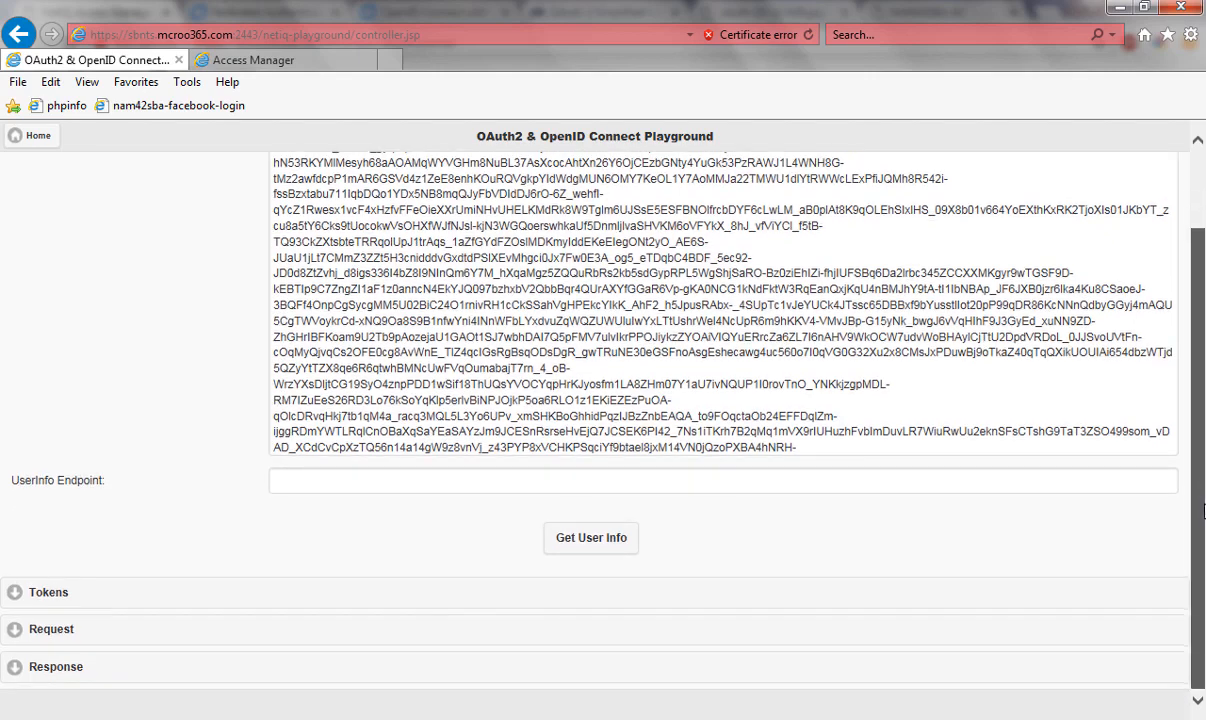
{"action": "left_click", "coordinate": [73, 634]}
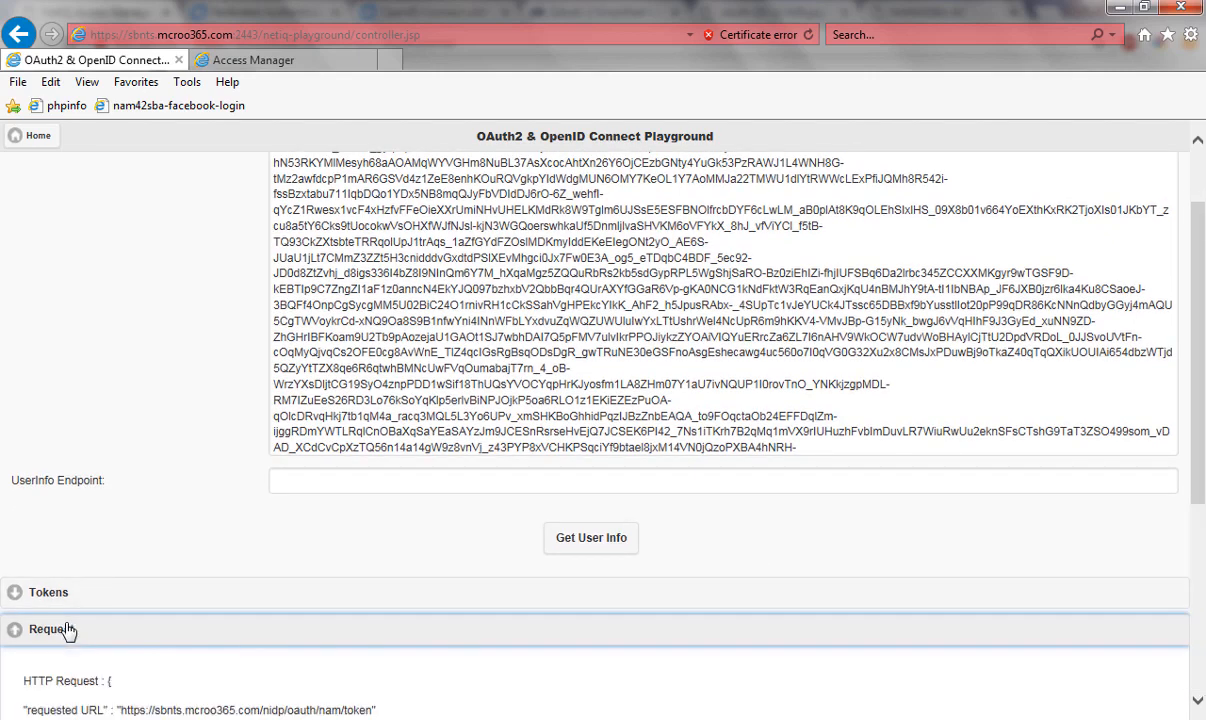
{"action": "left_click_drag", "start_coordinate": [1195, 451], "coordinate": [1204, 611]}
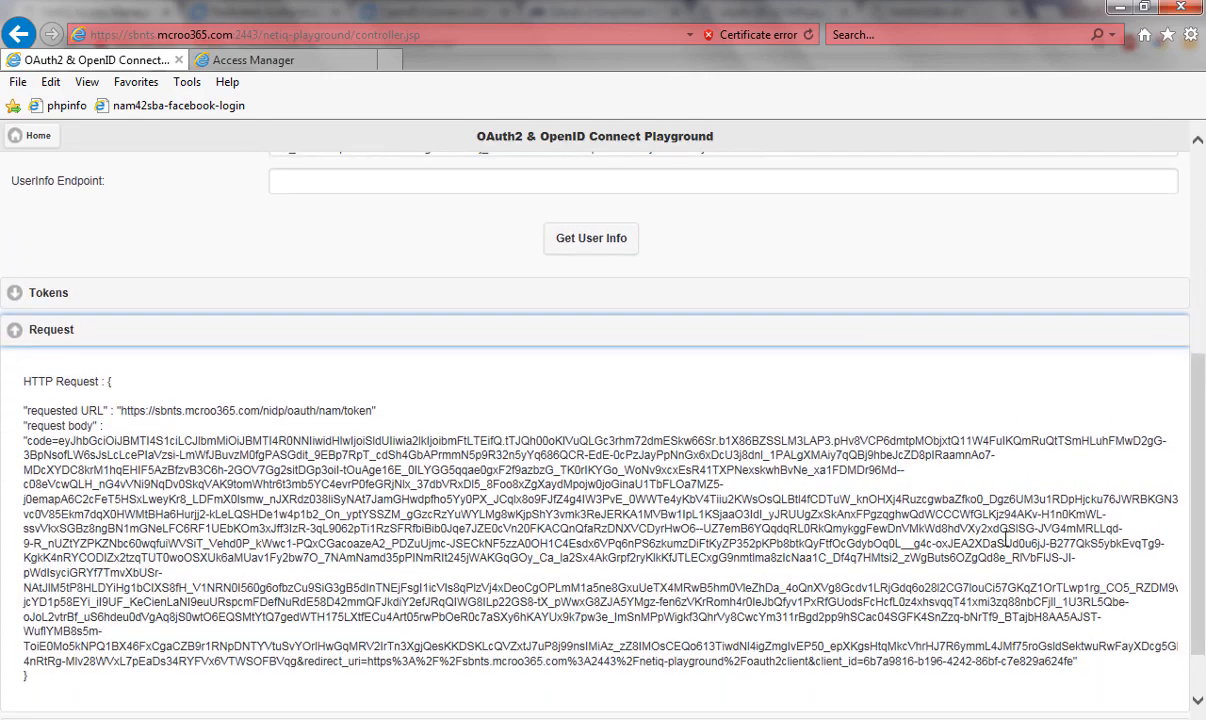
{"action": "double_click", "coordinate": [38, 440]}
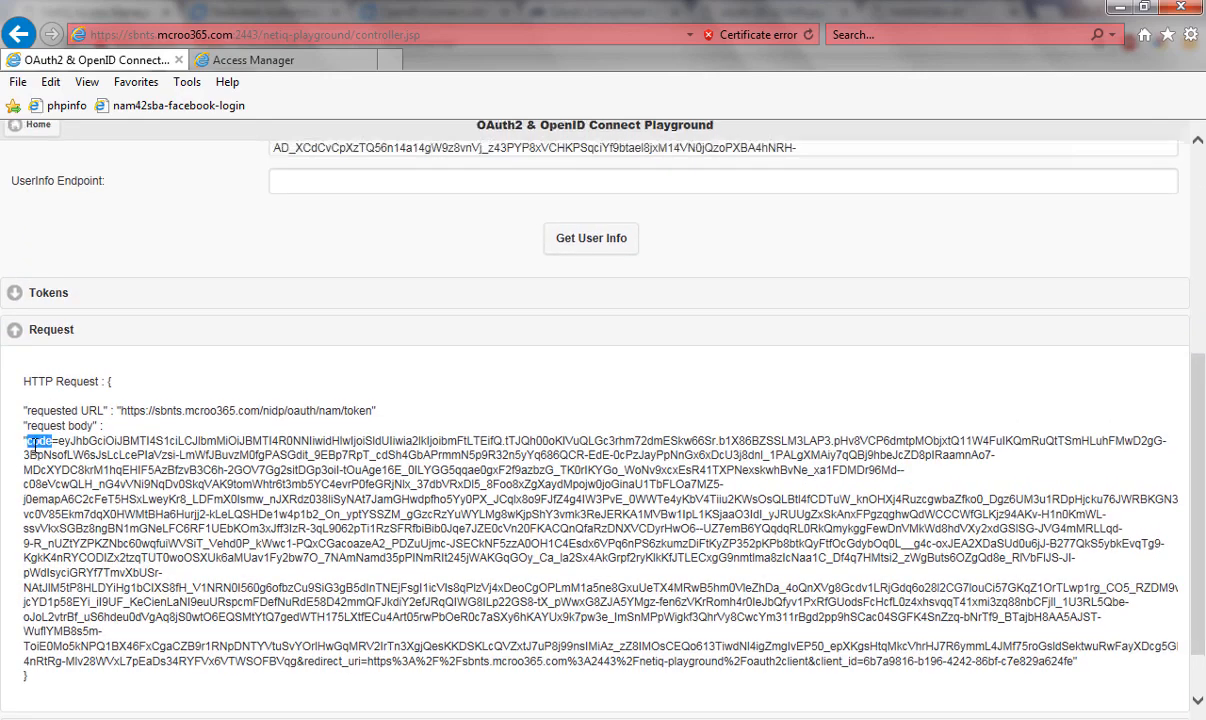
{"action": "double_click", "coordinate": [358, 411]}
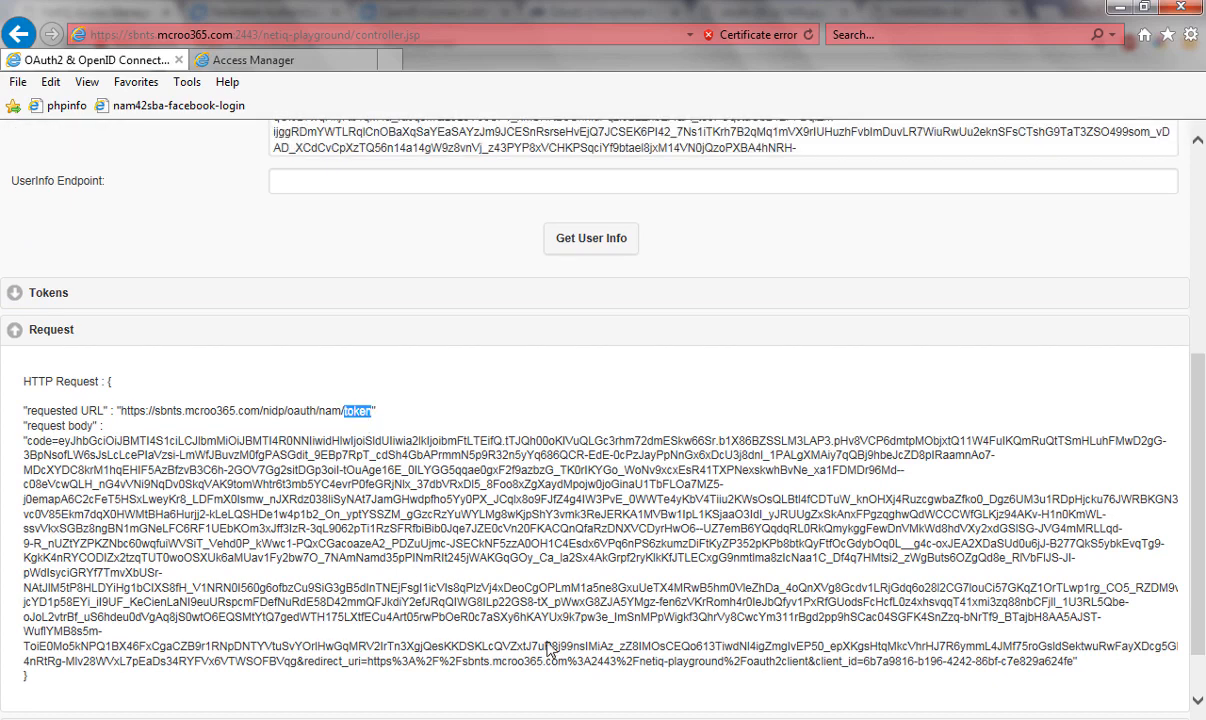
{"action": "double_click", "coordinate": [324, 662]}
{"action": "double_click", "coordinate": [833, 663]}
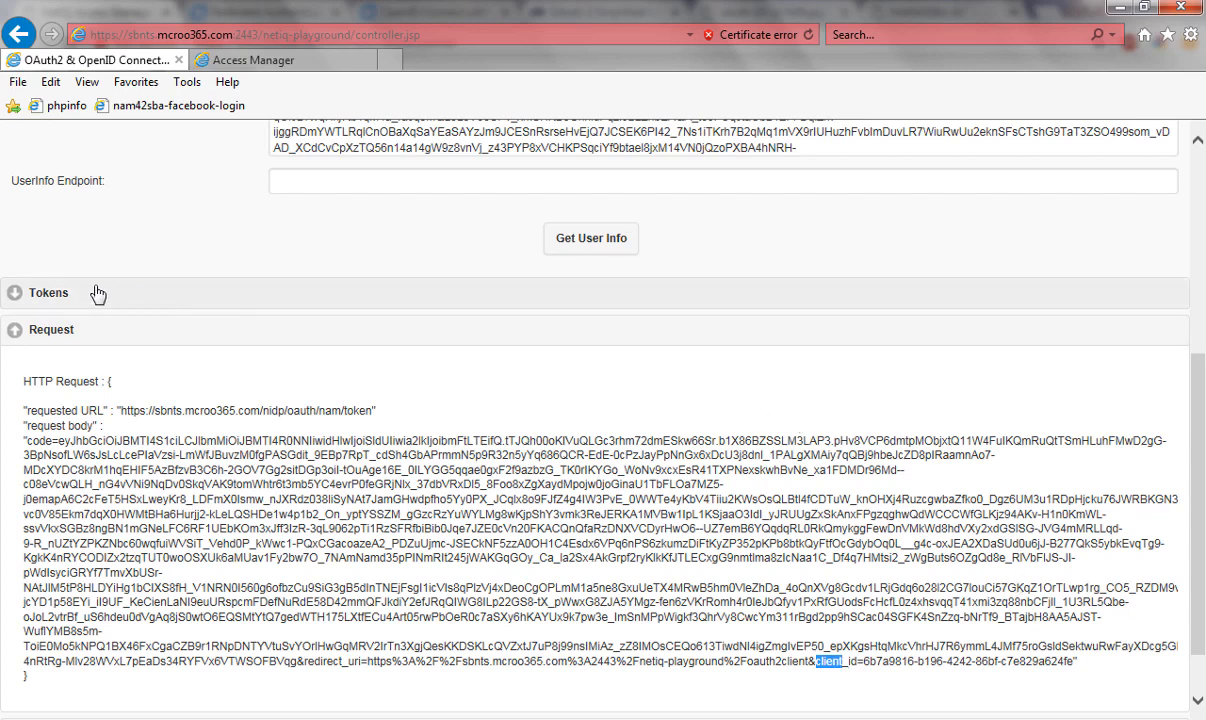
{"action": "left_click", "coordinate": [65, 292]}
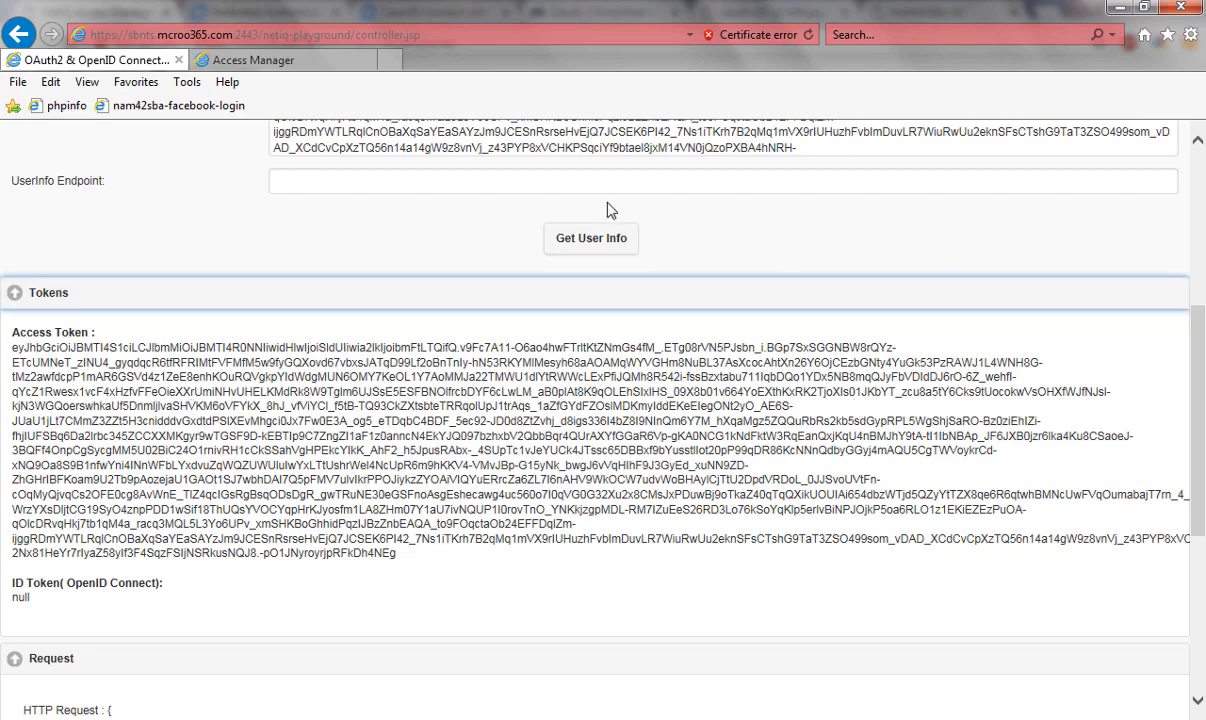
Fill the saved userinfo URL as UserInfo Endpoint, dismiss the colour-scheme warning, and fetch user info.
{"action": "left_click", "coordinate": [561, 185]}
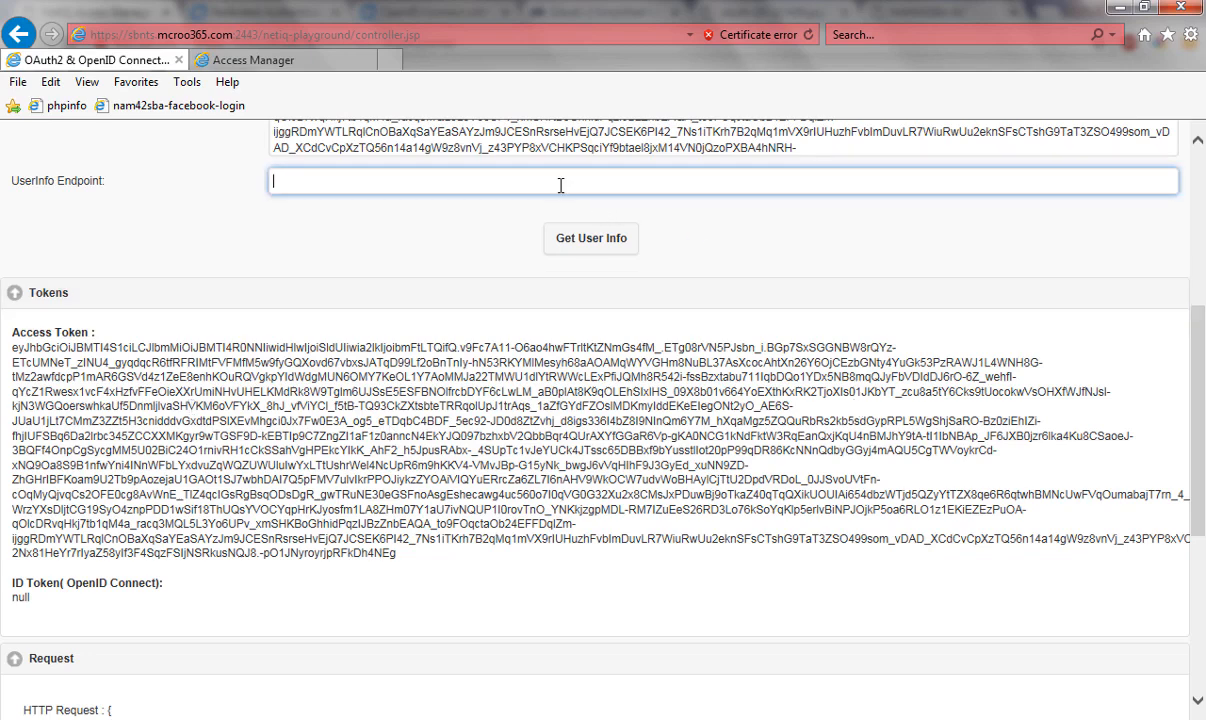
{"action": "left_click", "coordinate": [560, 183]}
{"action": "left_click", "coordinate": [557, 205]}
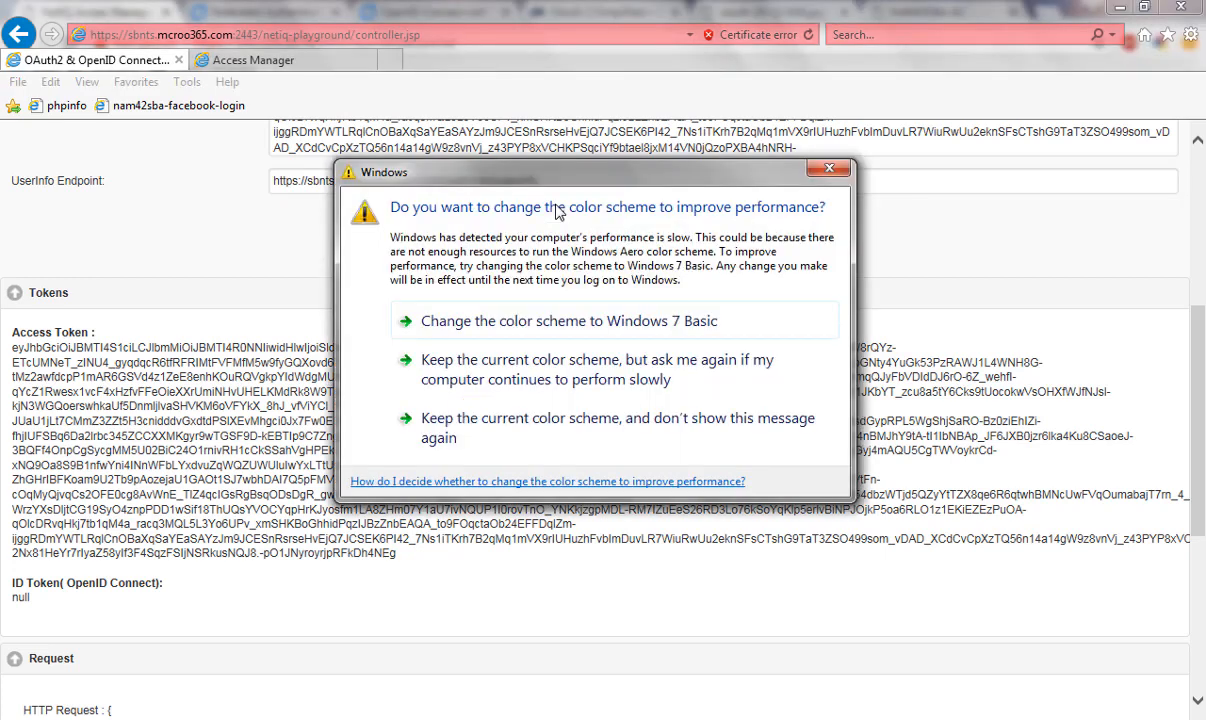
{"action": "left_click", "coordinate": [827, 169]}
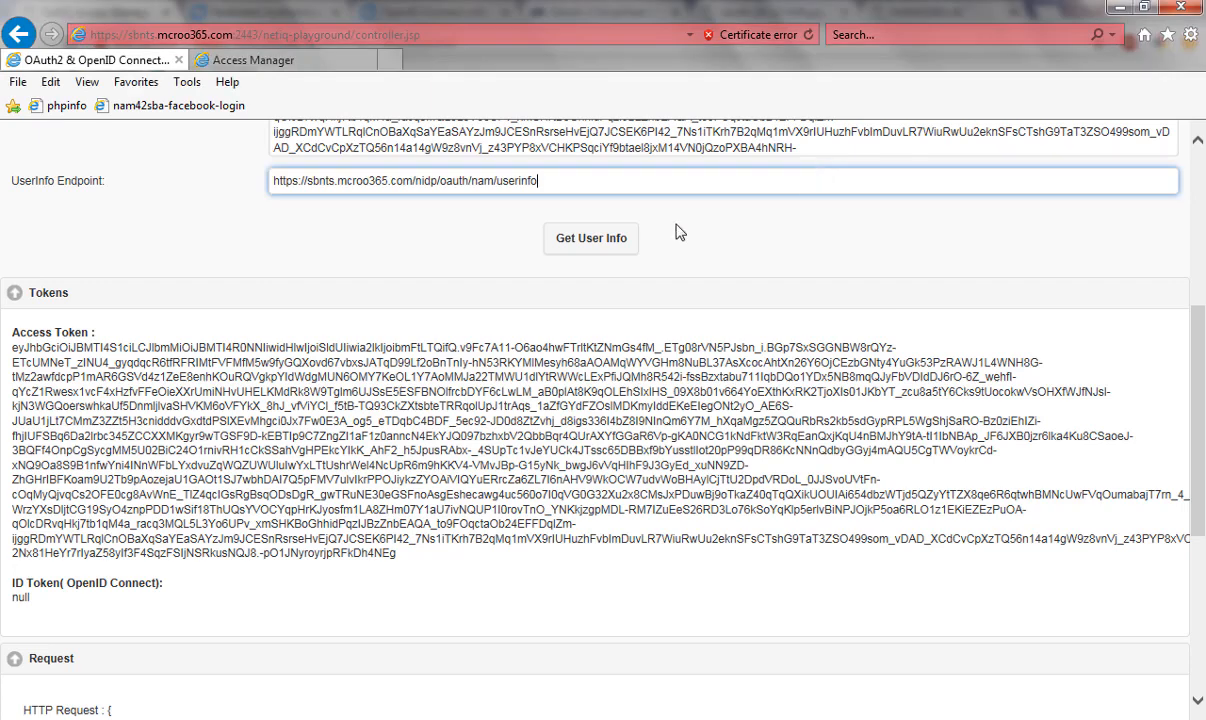
{"action": "left_click", "coordinate": [576, 242]}
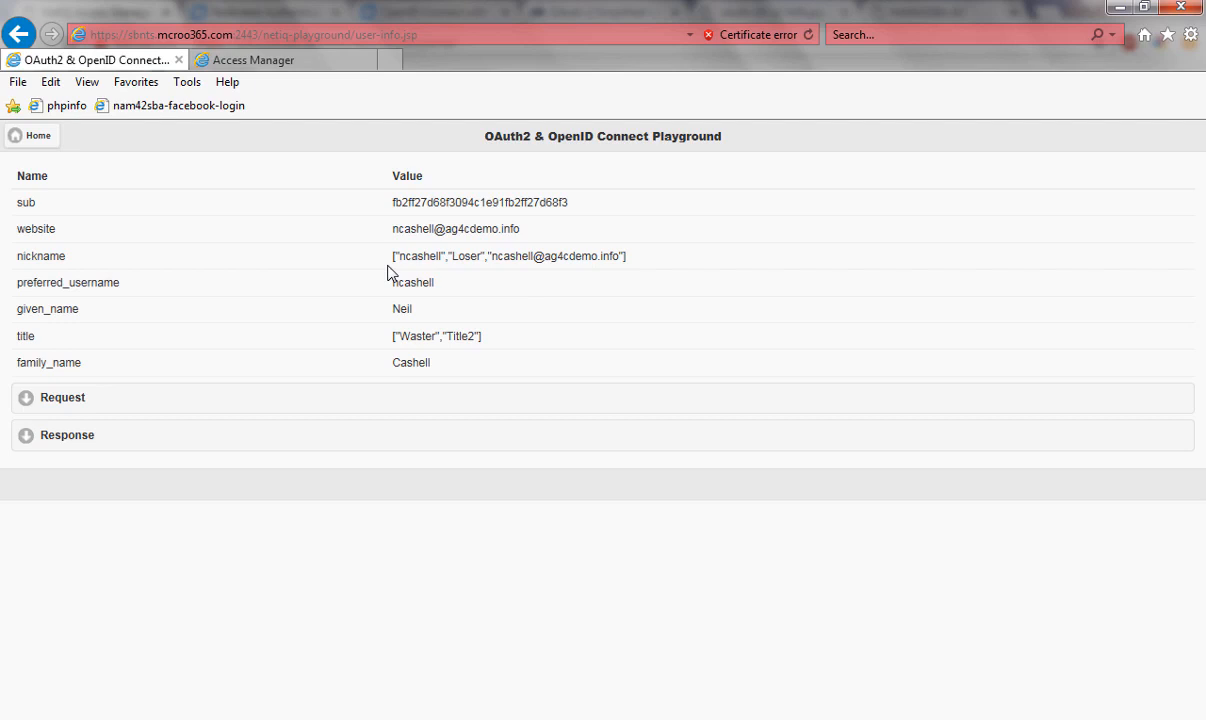
Reload the Access Manager portal, check Manage App Permissions lists NetIQPlayground, then log out.
{"action": "left_click", "coordinate": [320, 66]}
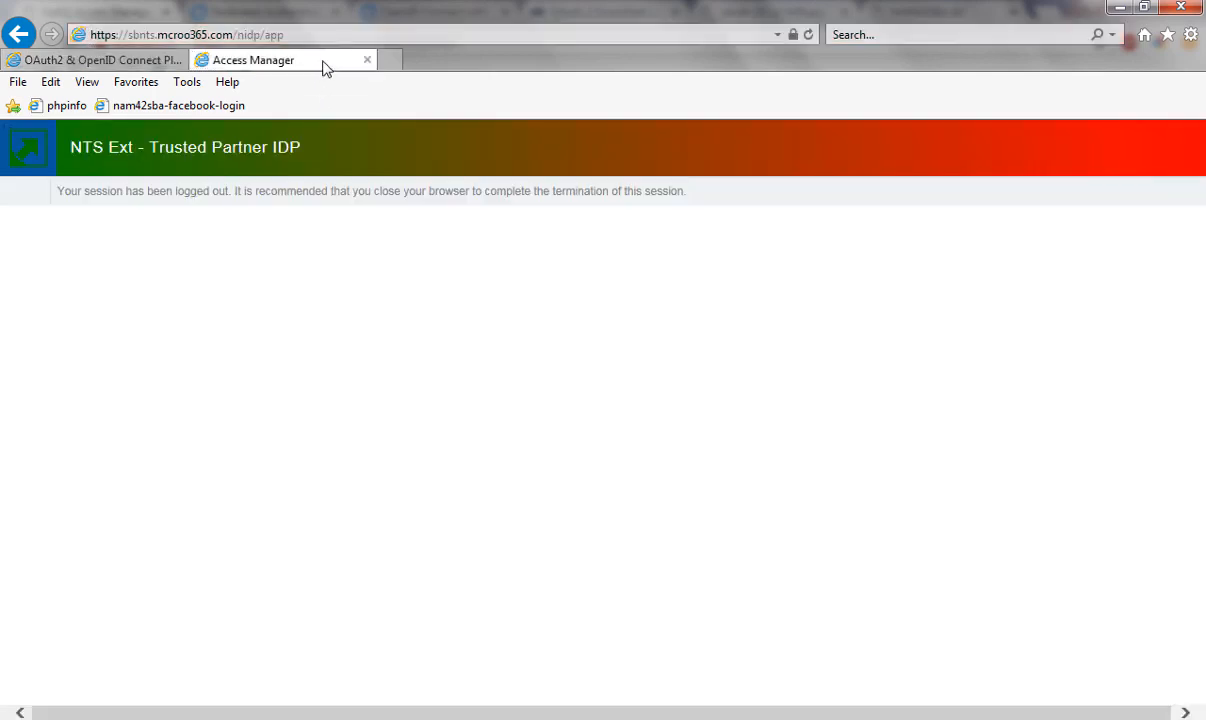
{"action": "left_click", "coordinate": [403, 40]}
{"action": "key", "text": "Return"}
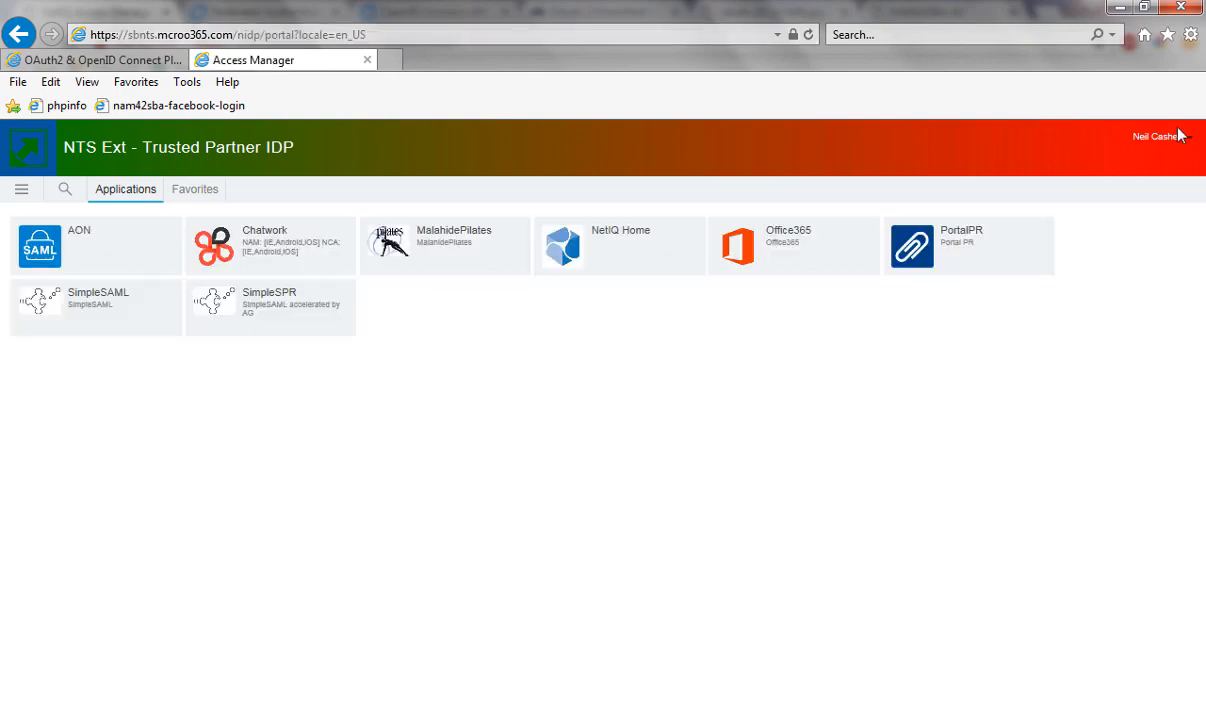
{"action": "left_click", "coordinate": [1178, 136]}
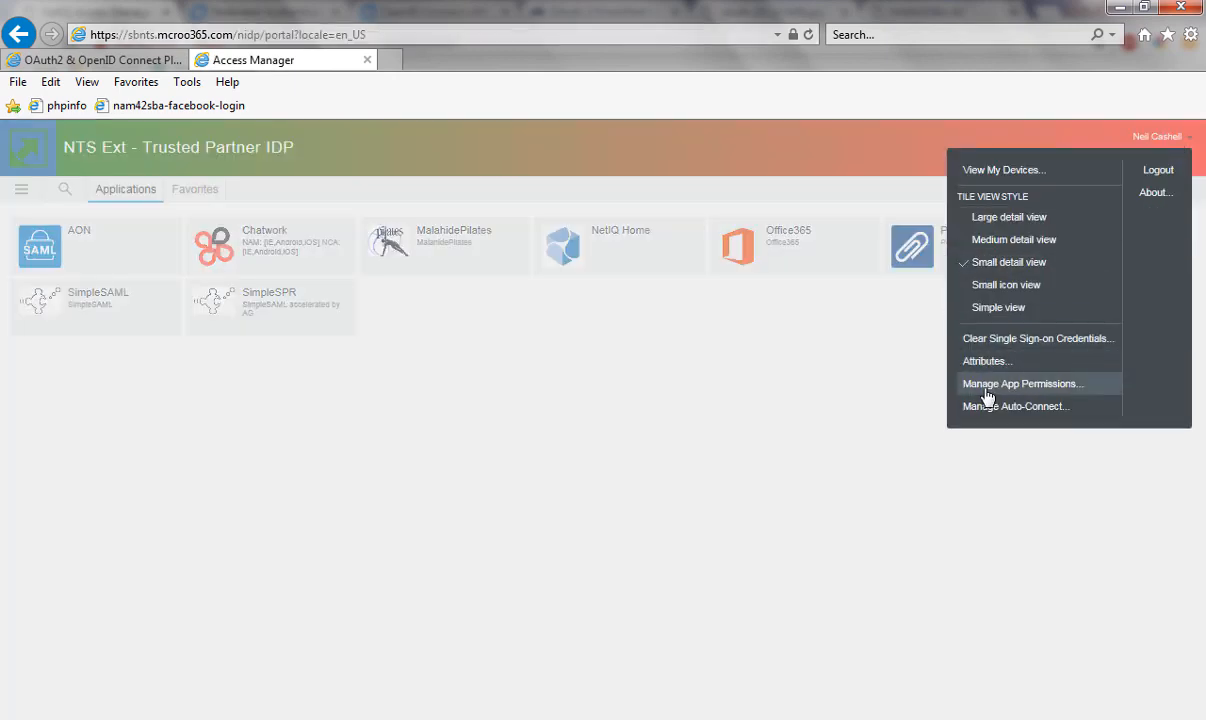
{"action": "left_click", "coordinate": [987, 385]}
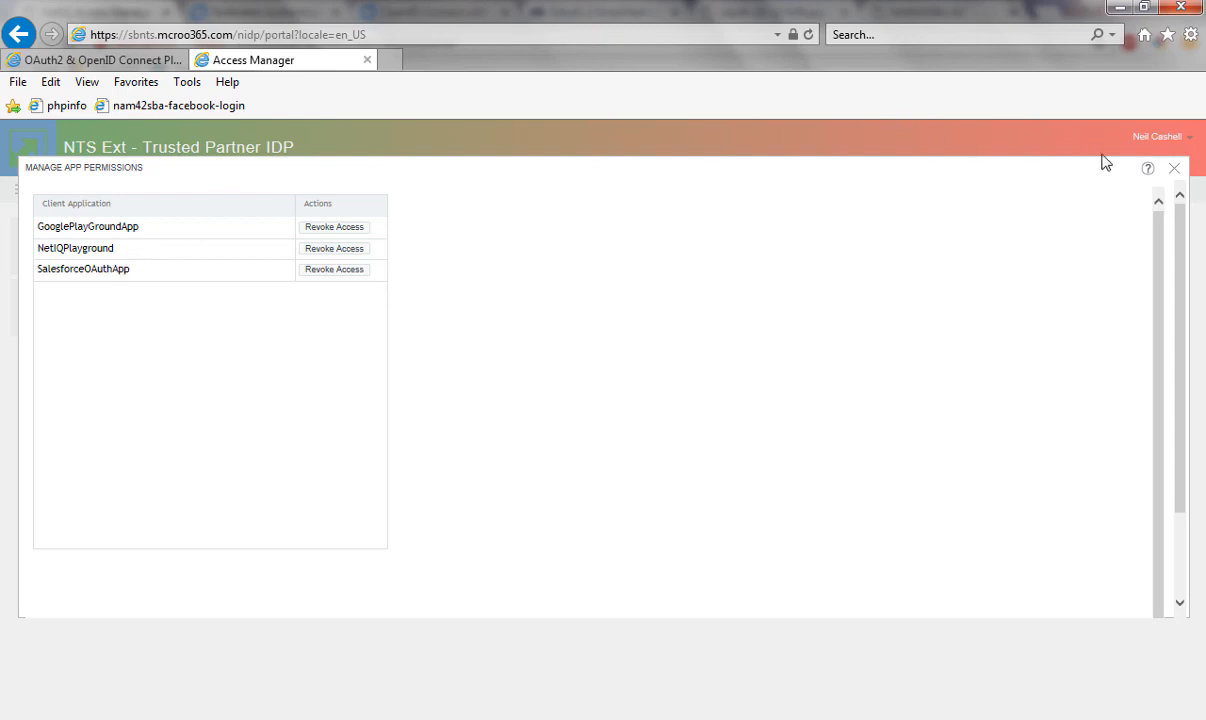
{"action": "left_click", "coordinate": [1174, 169]}
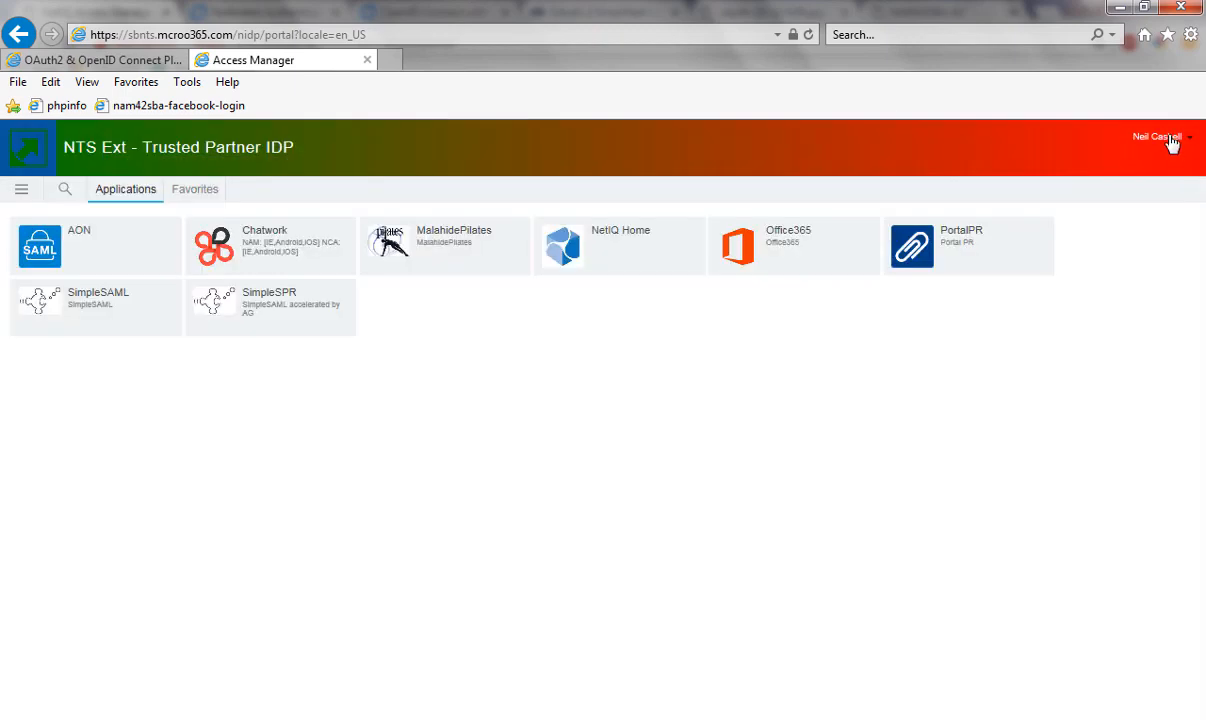
{"action": "left_click", "coordinate": [1170, 140]}
{"action": "left_click", "coordinate": [1152, 174]}
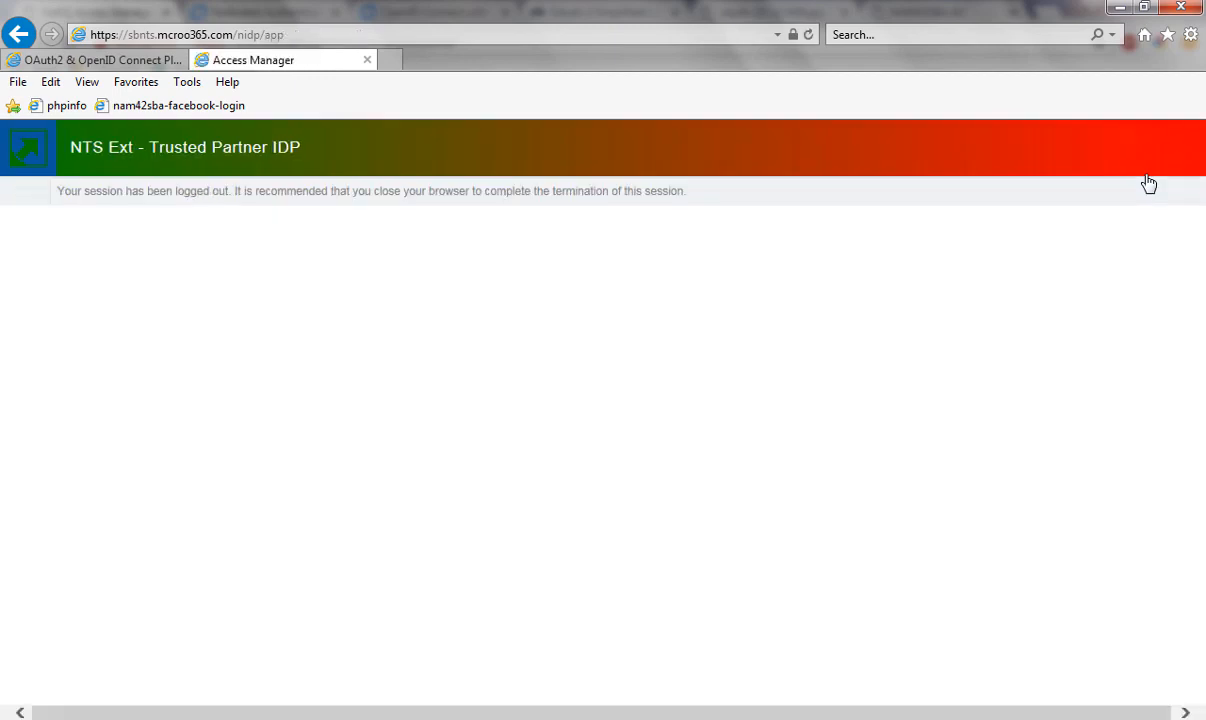
Restart the Playground from Home, dismiss the fingerprint prompt, and open the Authorization Grant Type list.
{"action": "left_click", "coordinate": [97, 64]}
{"action": "left_click", "coordinate": [35, 143]}
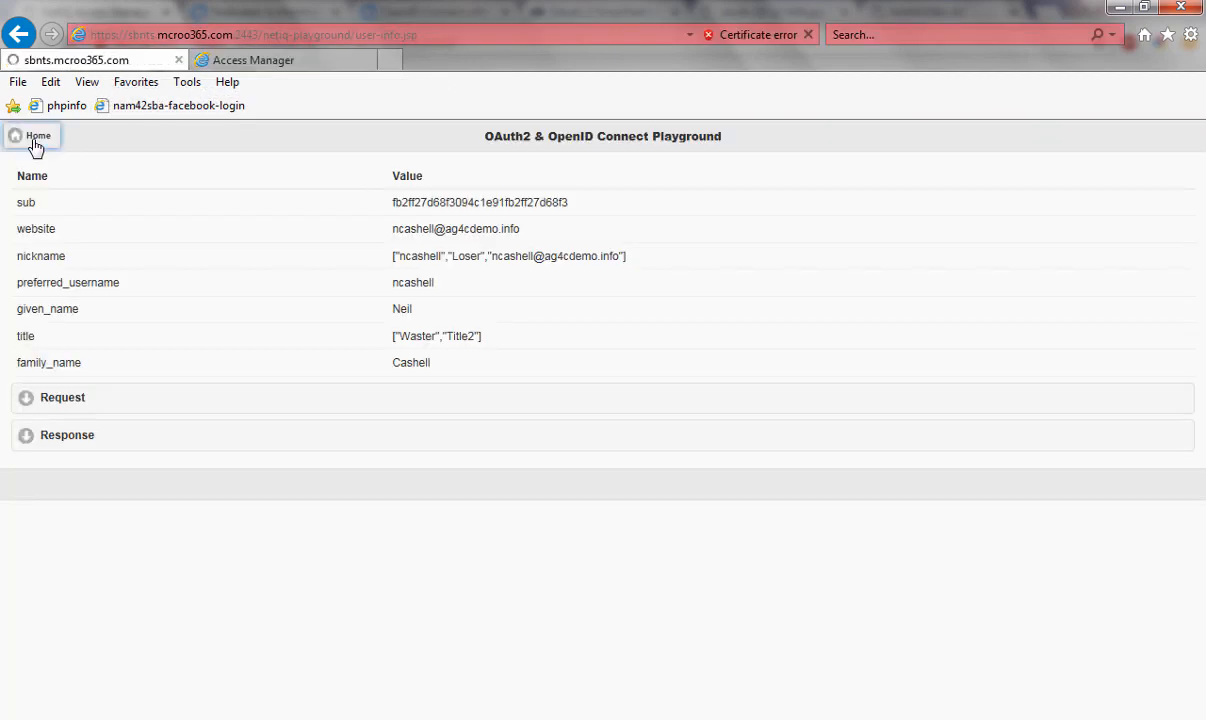
{"action": "left_click", "coordinate": [103, 236]}
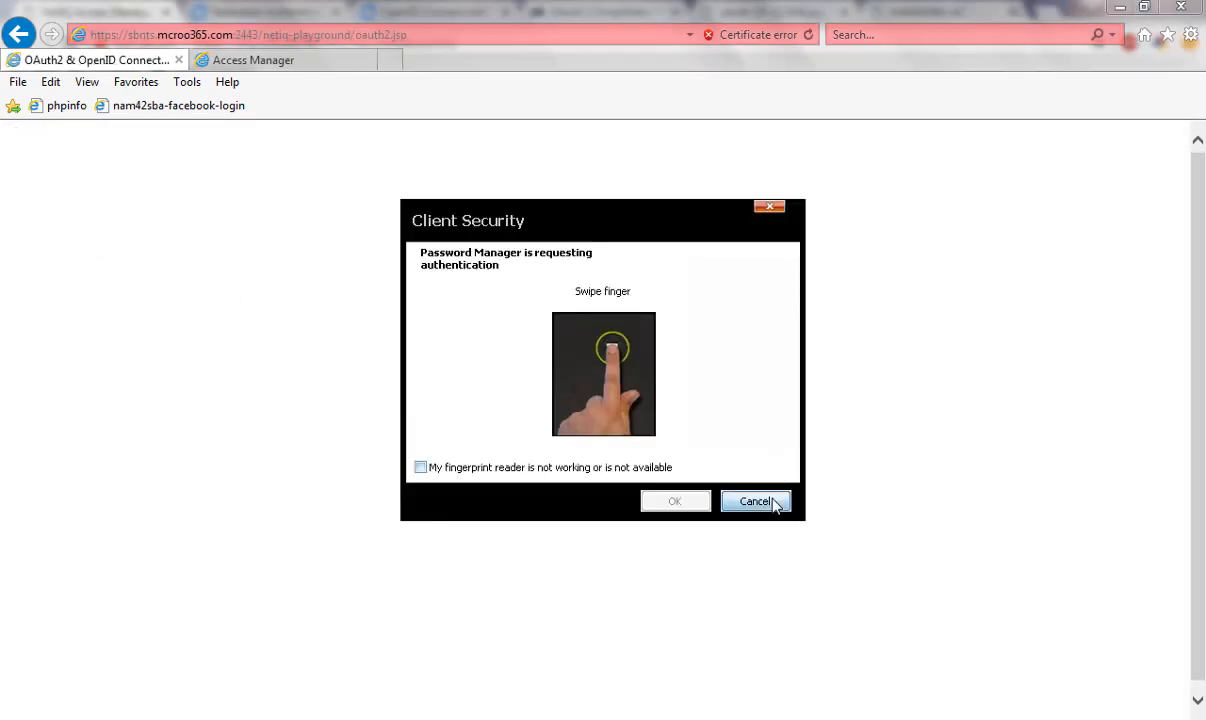
{"action": "left_click", "coordinate": [775, 503]}
{"action": "left_click", "coordinate": [691, 208]}
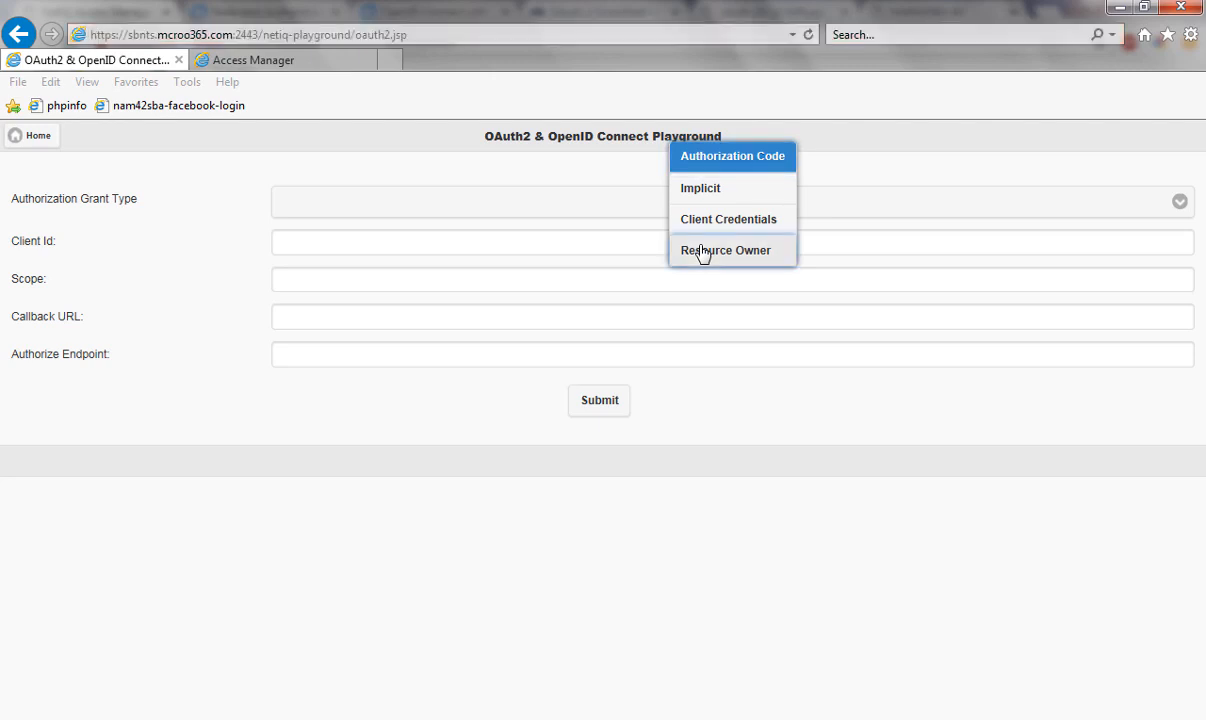
Choose the Resource Owner grant type and fill in the saved Client Id and Client Secret.
{"action": "left_click", "coordinate": [764, 500]}
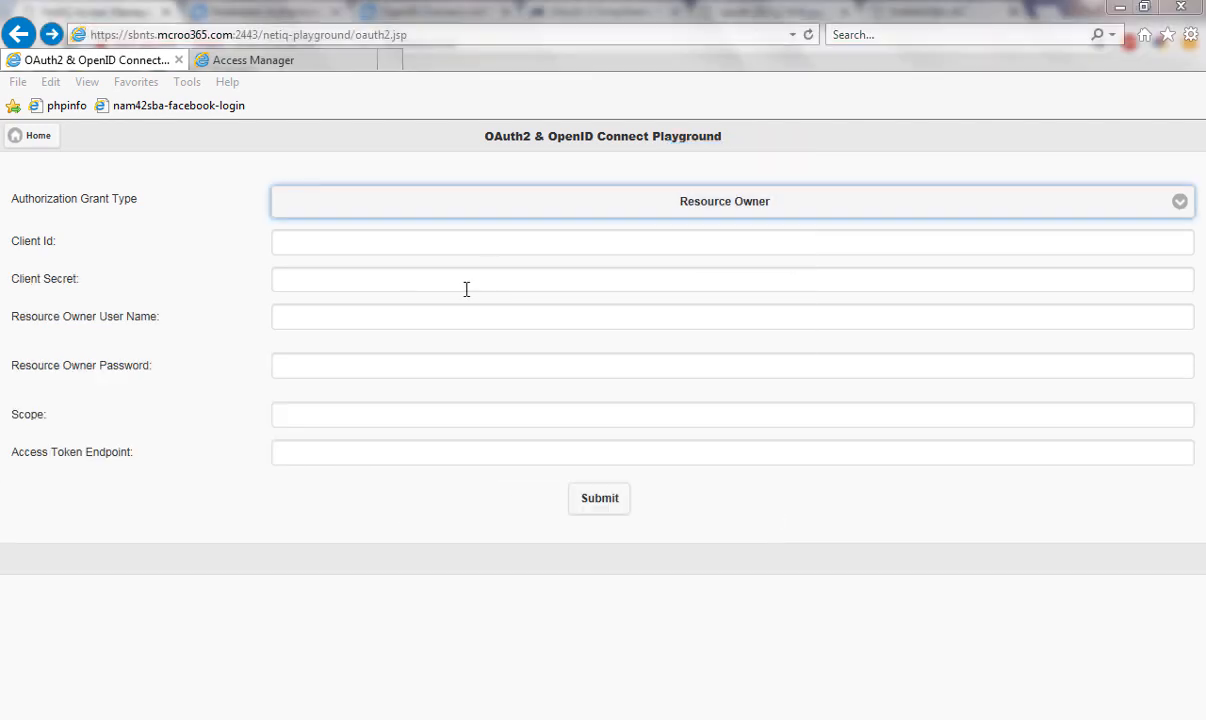
{"action": "left_click", "coordinate": [360, 246]}
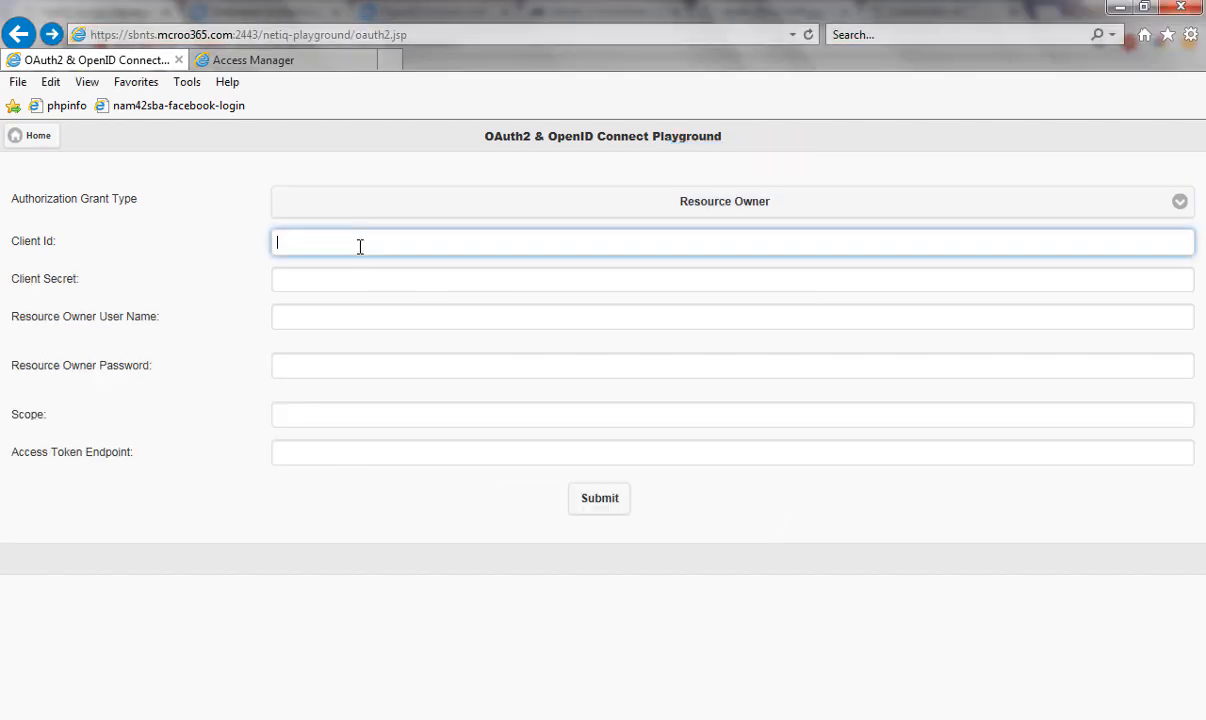
{"action": "left_click", "coordinate": [360, 246]}
{"action": "left_click", "coordinate": [352, 266]}
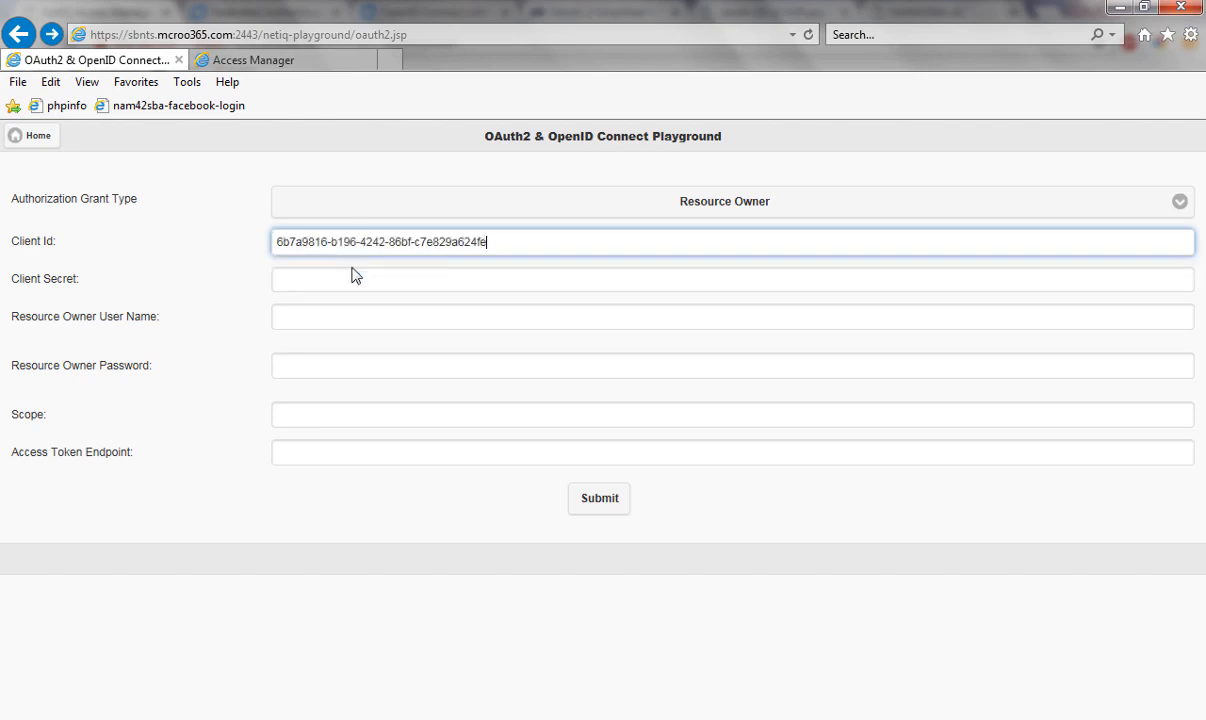
{"action": "left_click", "coordinate": [331, 280]}
{"action": "left_click", "coordinate": [333, 281]}
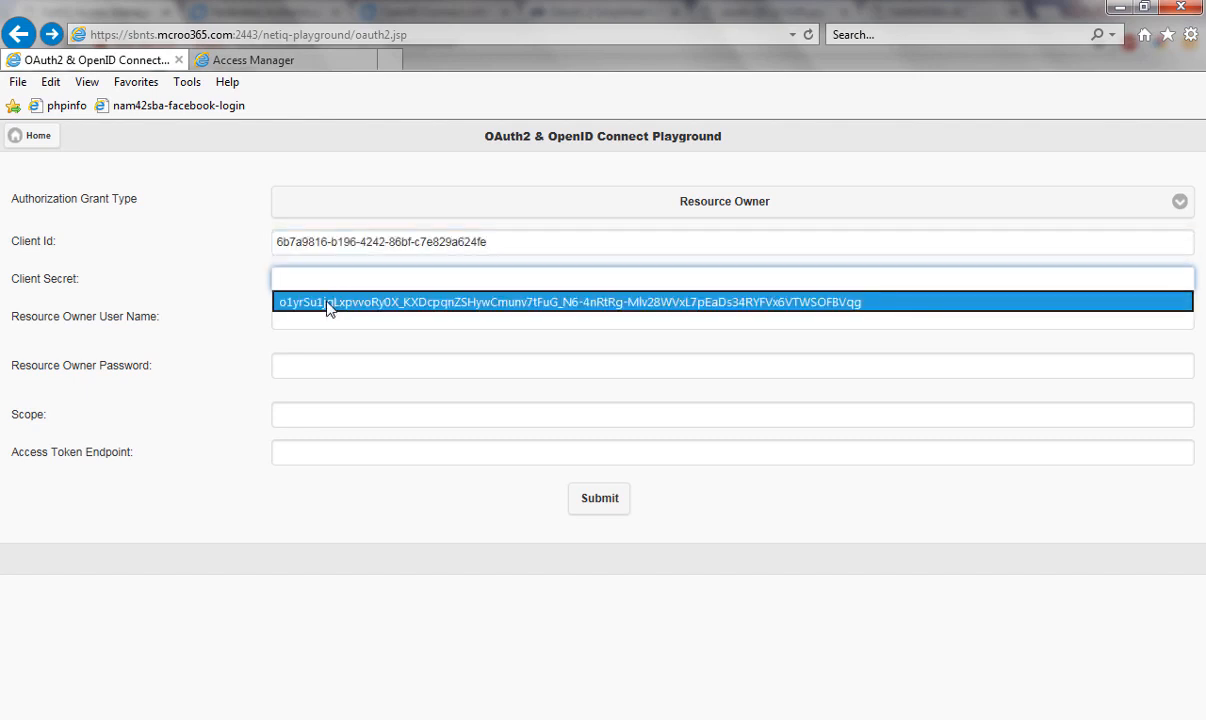
{"action": "left_click", "coordinate": [327, 304]}
Enter the resource owner's user name and password, and set the scope to profile.
{"action": "left_click", "coordinate": [321, 314]}
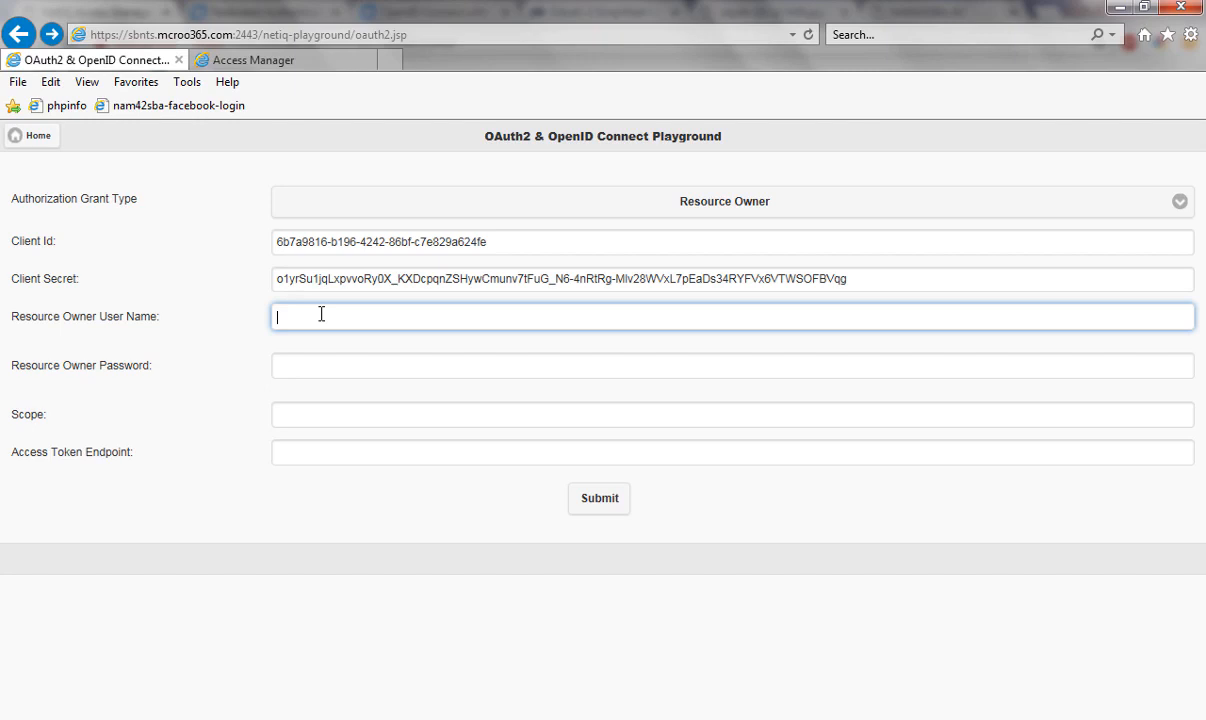
{"action": "type", "text": "ncashell"}
{"action": "key", "text": "Tab"}
{"action": "type", "text": "••••••"}
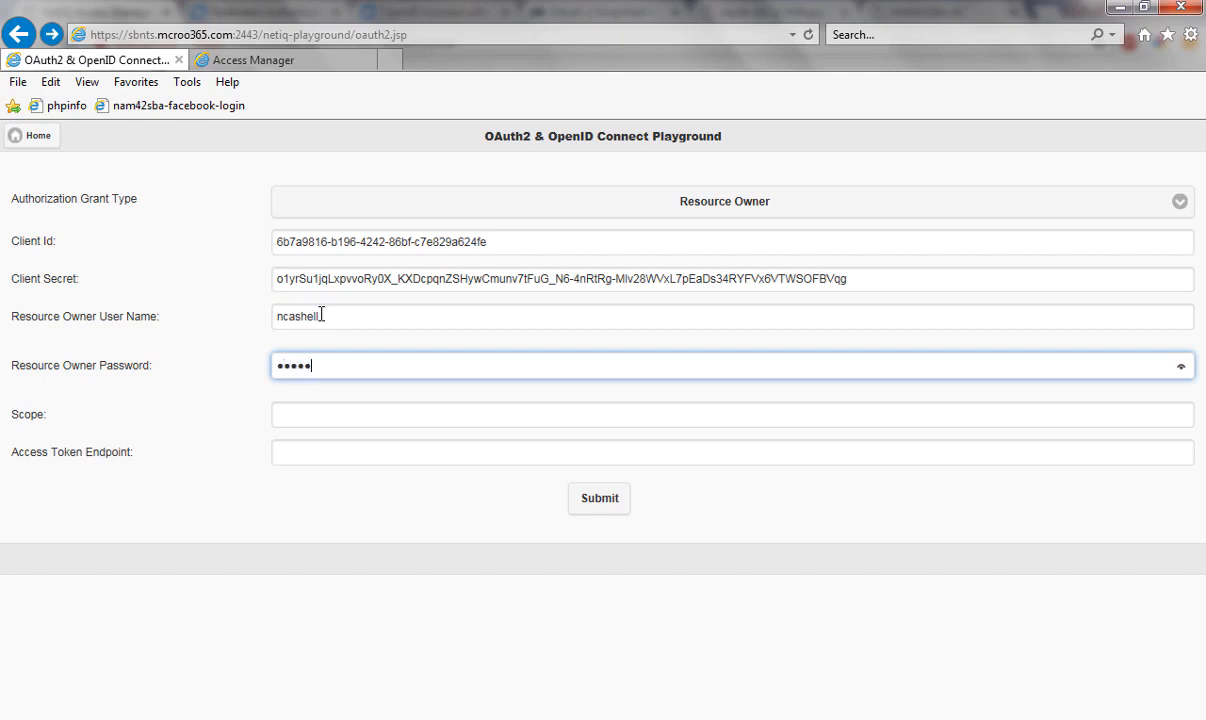
{"action": "left_click", "coordinate": [317, 408]}
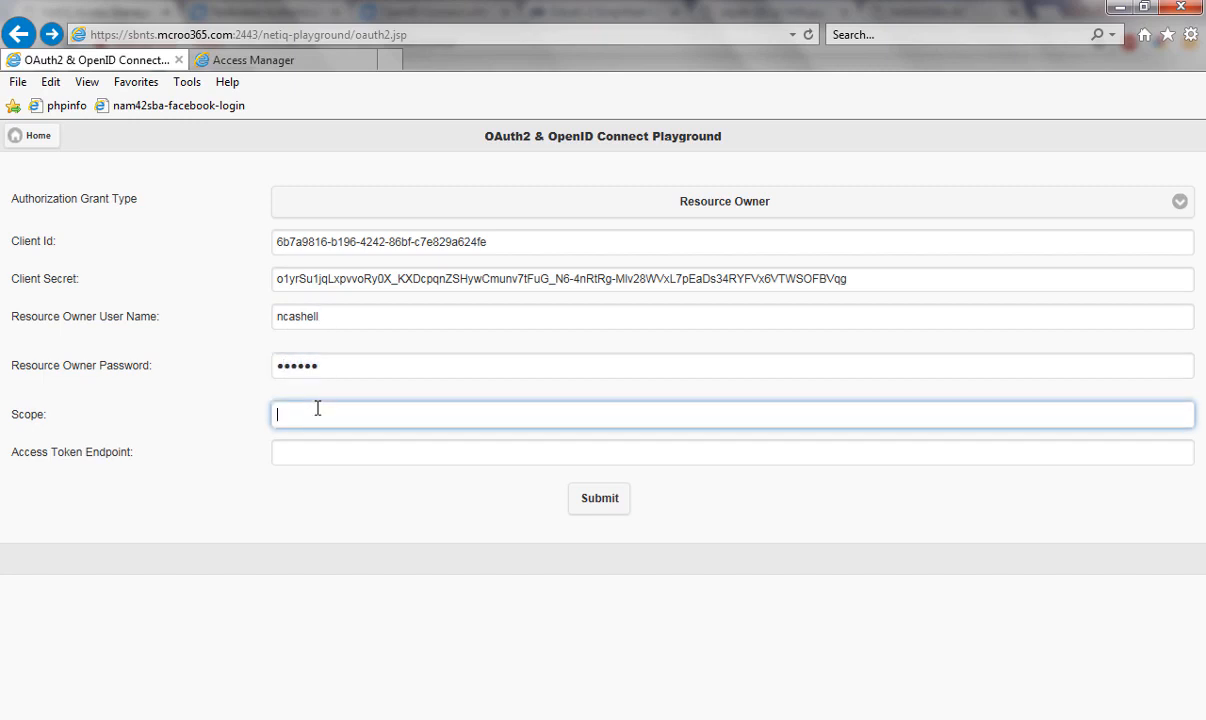
{"action": "type", "text": "profile"}
Fill in the saved Access Token Endpoint URL and submit the token request.
{"action": "left_click", "coordinate": [304, 453]}
{"action": "left_click", "coordinate": [304, 453]}
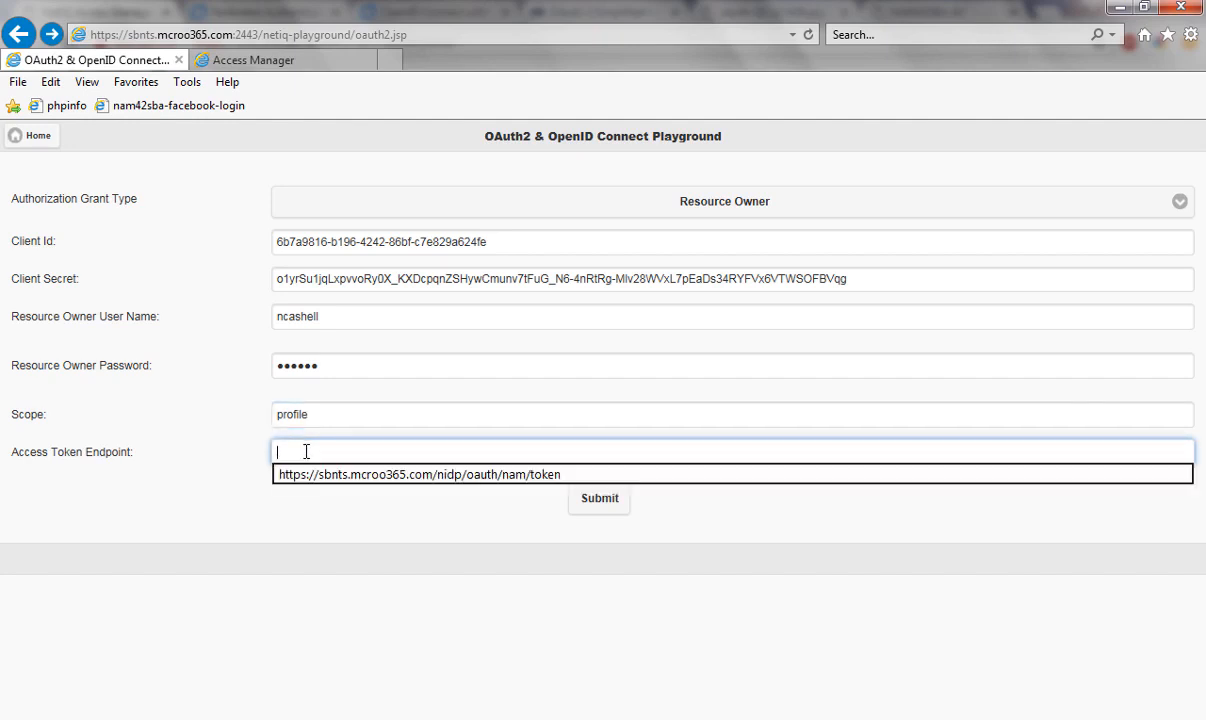
{"action": "left_click", "coordinate": [317, 477]}
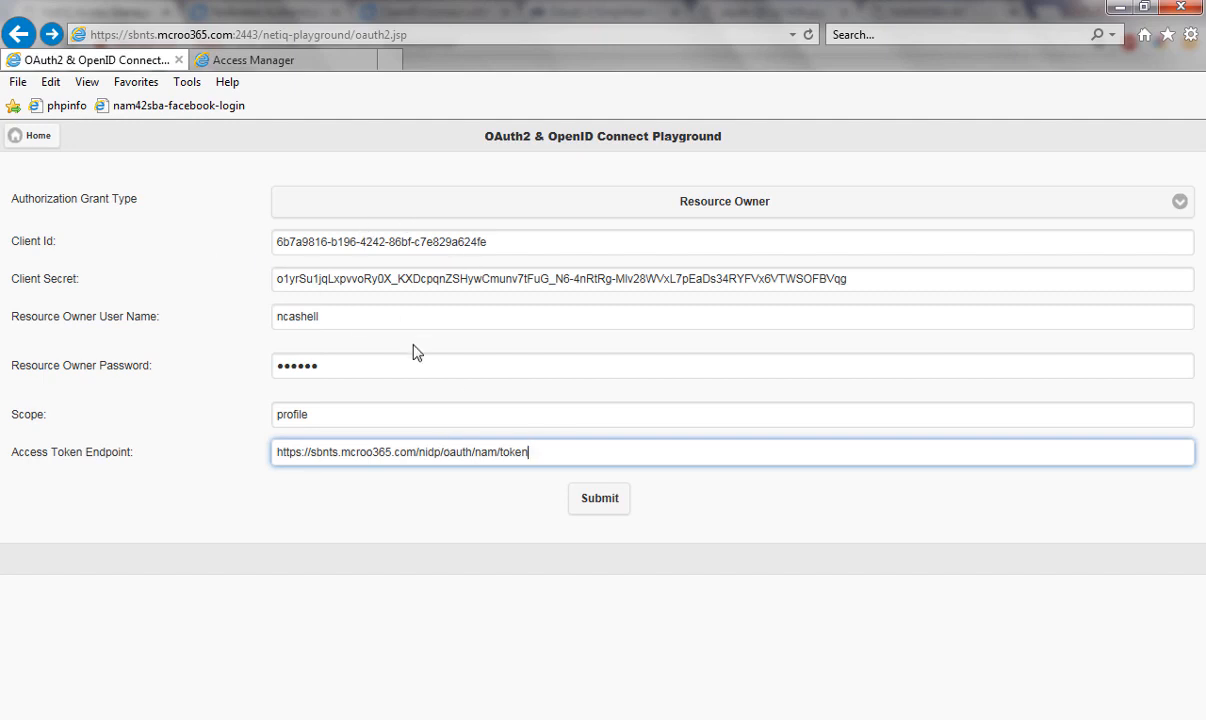
{"action": "left_click", "coordinate": [590, 503]}
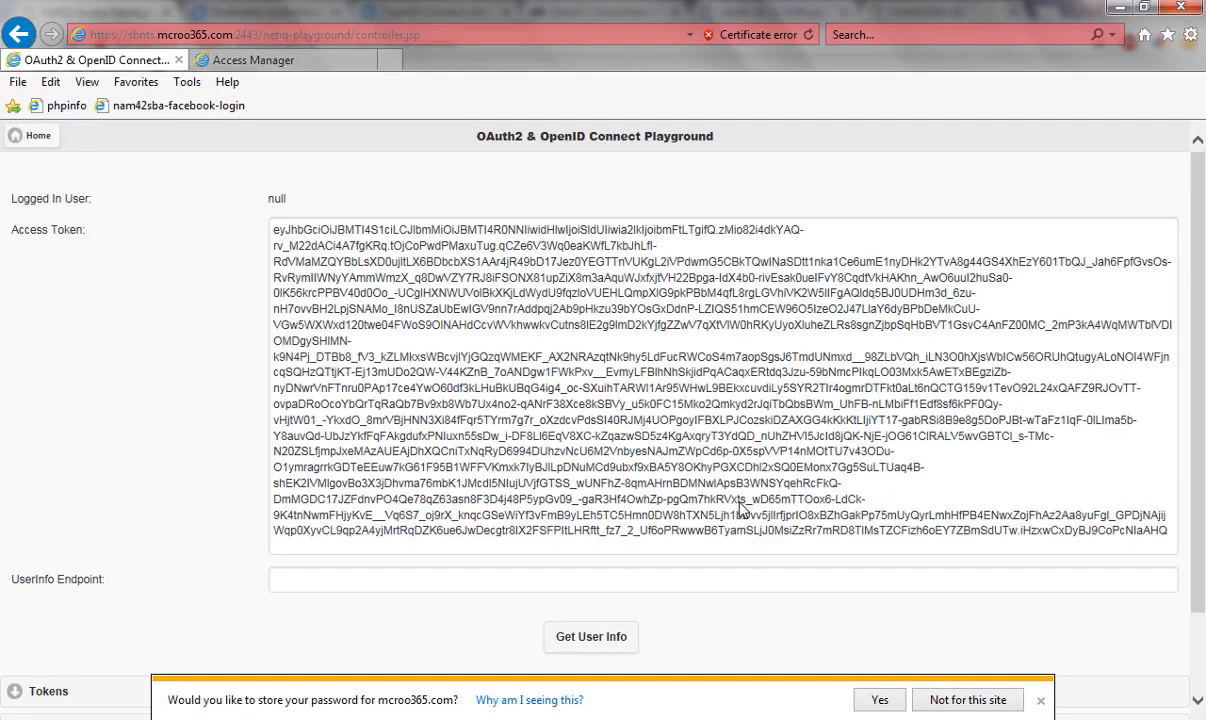
Decline saving the password, then get user info using the saved userinfo endpoint URL.
{"action": "left_click", "coordinate": [967, 700]}
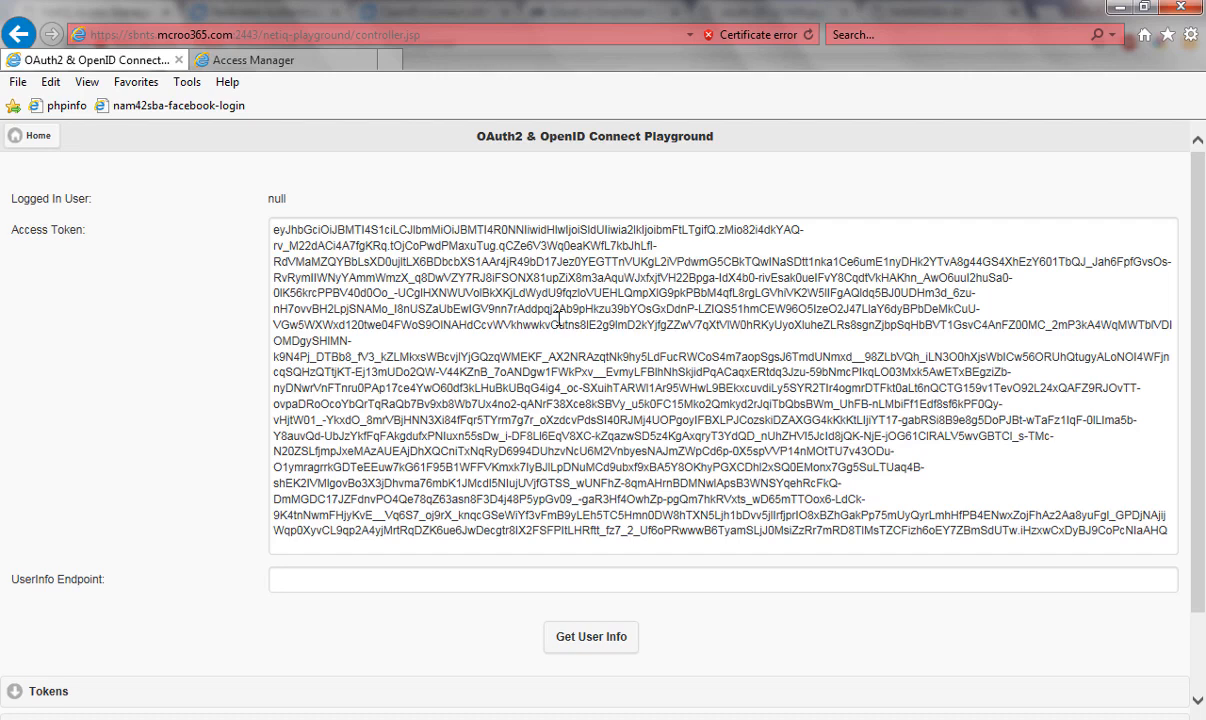
{"action": "left_click", "coordinate": [456, 575]}
{"action": "left_click", "coordinate": [456, 575]}
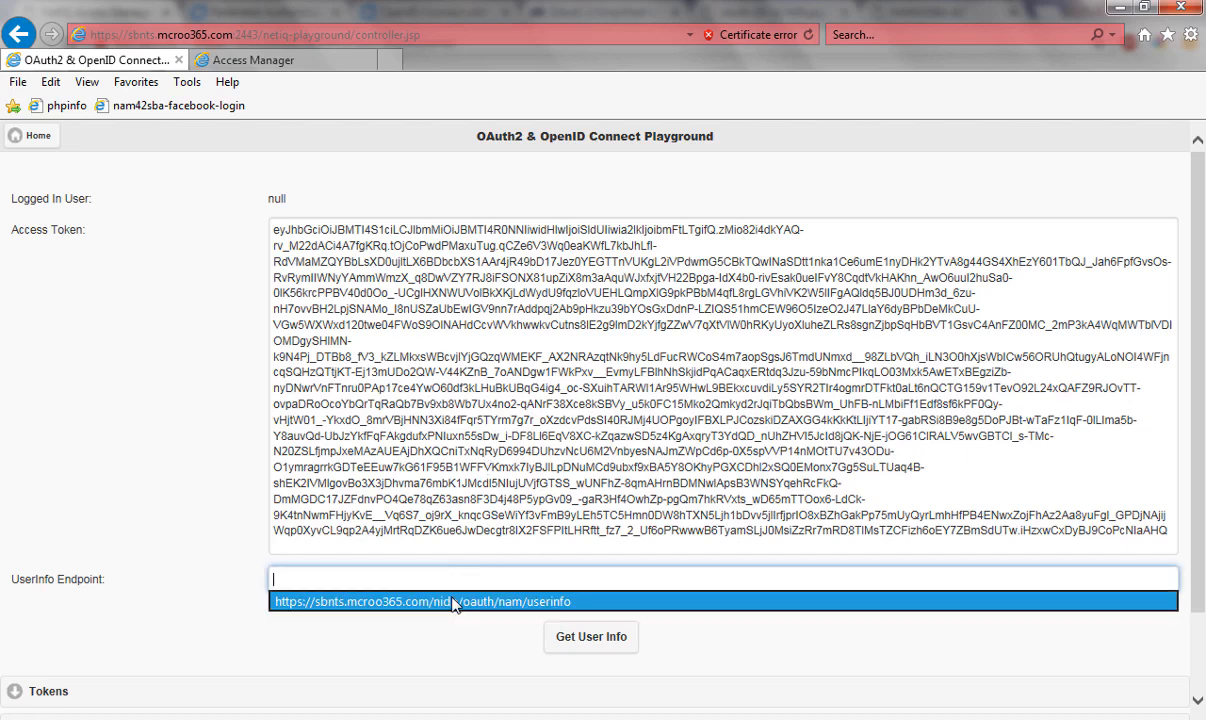
{"action": "left_click", "coordinate": [455, 602]}
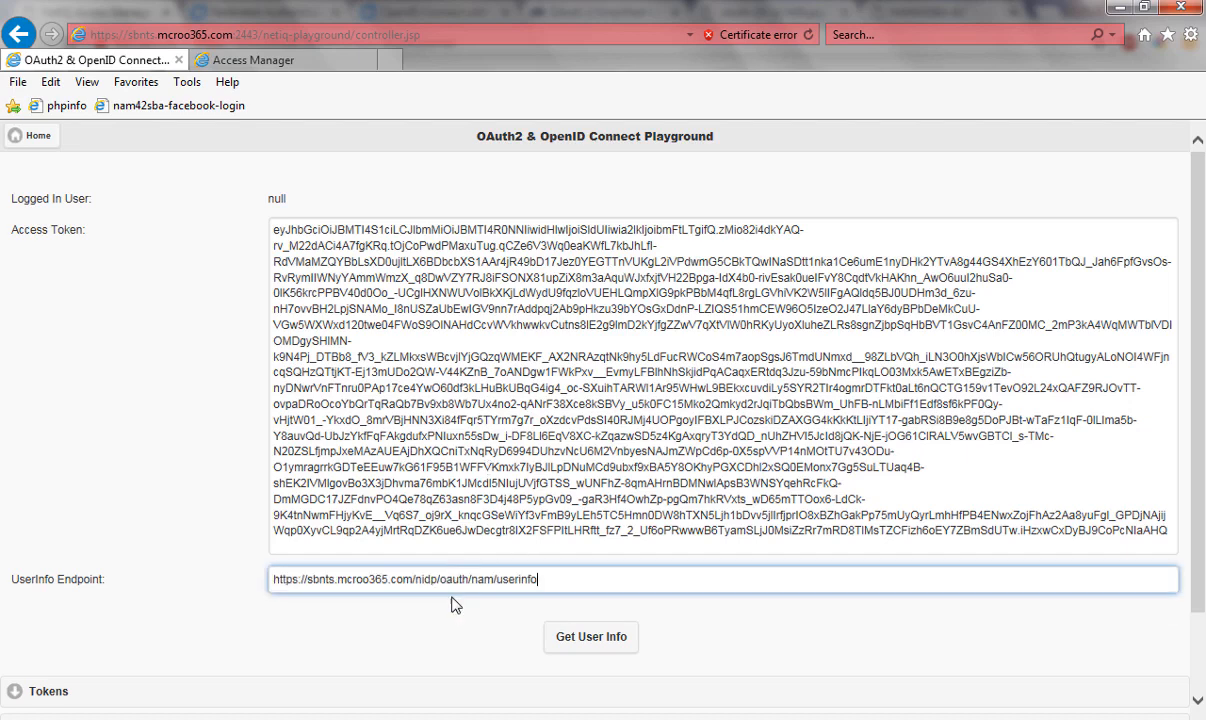
{"action": "left_click", "coordinate": [614, 637]}
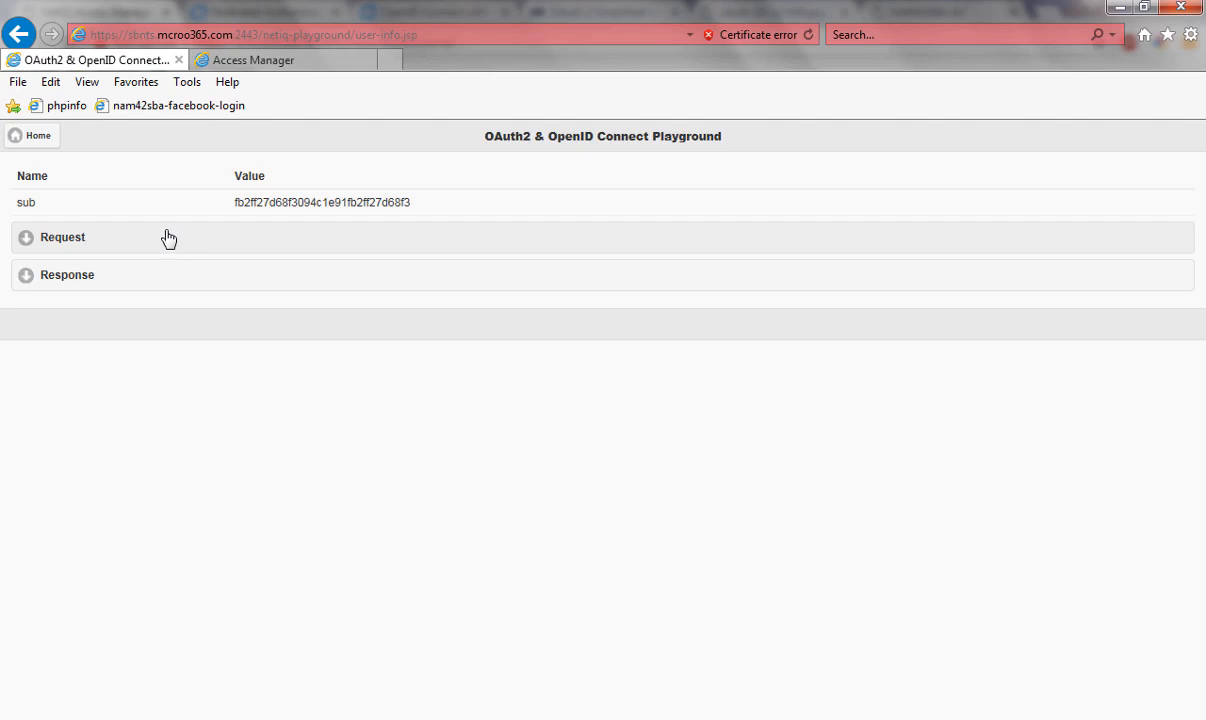
Expand the request and response details to show the Bearer header and the sub-only response.
{"action": "left_click", "coordinate": [74, 249]}
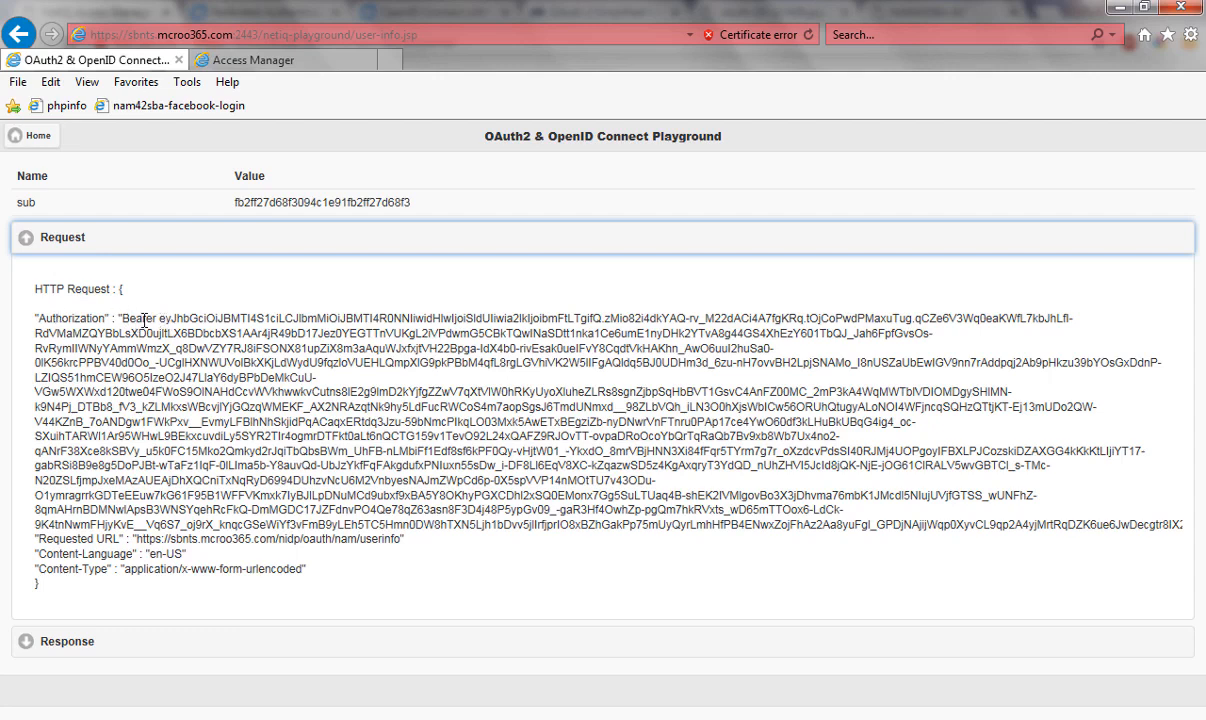
{"action": "left_click", "coordinate": [66, 641]}
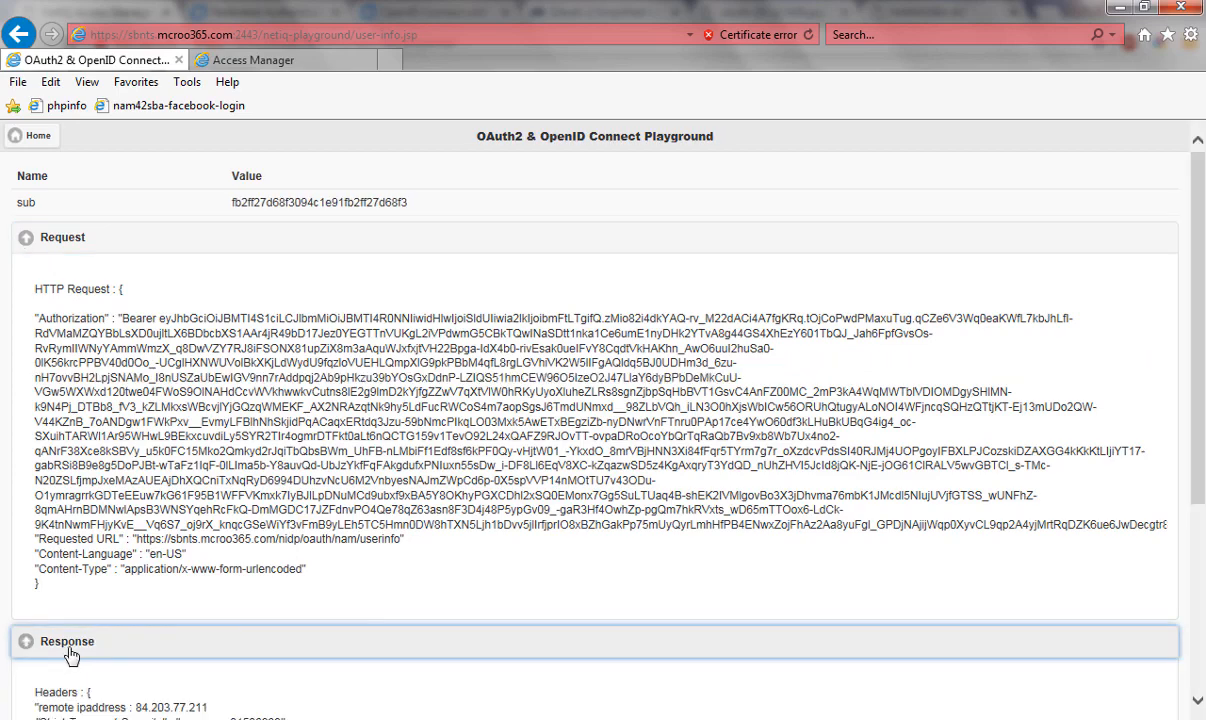
{"action": "left_click_drag", "start_coordinate": [1198, 430], "coordinate": [1204, 590]}
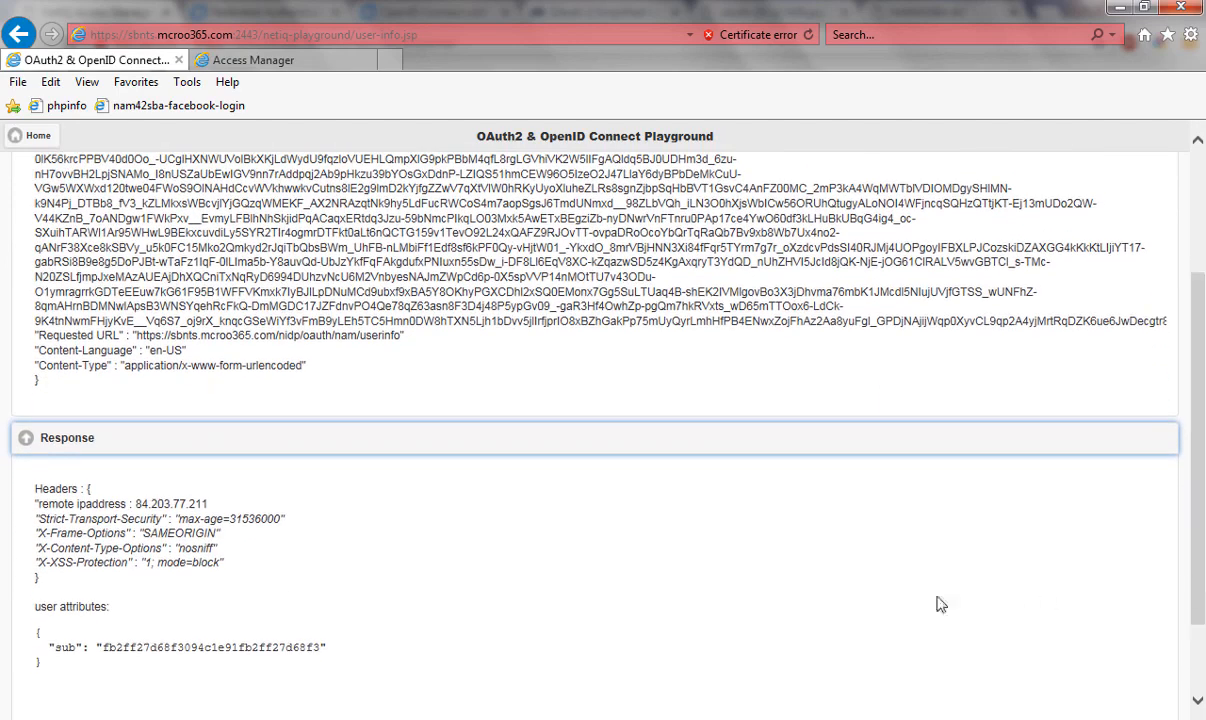